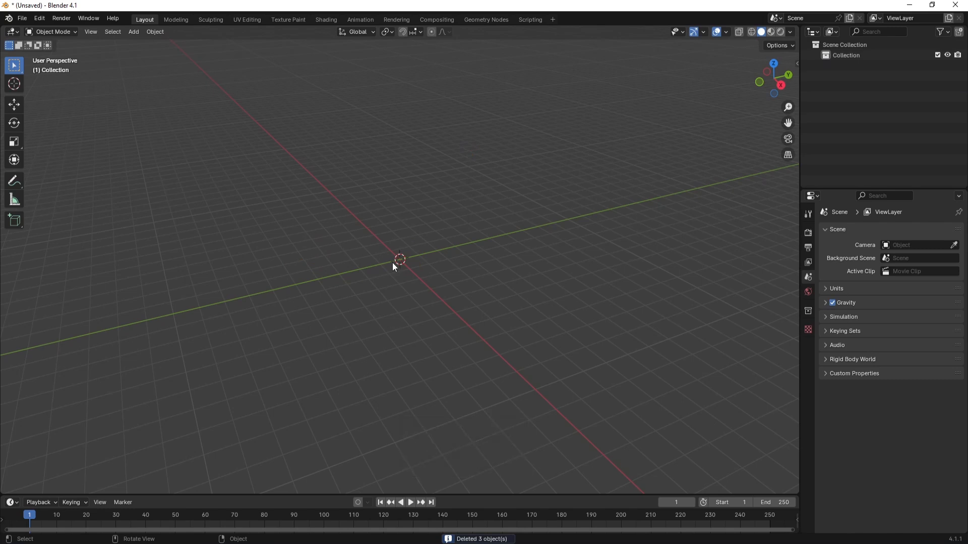
# Add a UV sphere at the world origin and shade it smooth
pyautogui.hotkey('shift', 'a')
pyautogui.moveTo(403, 247)
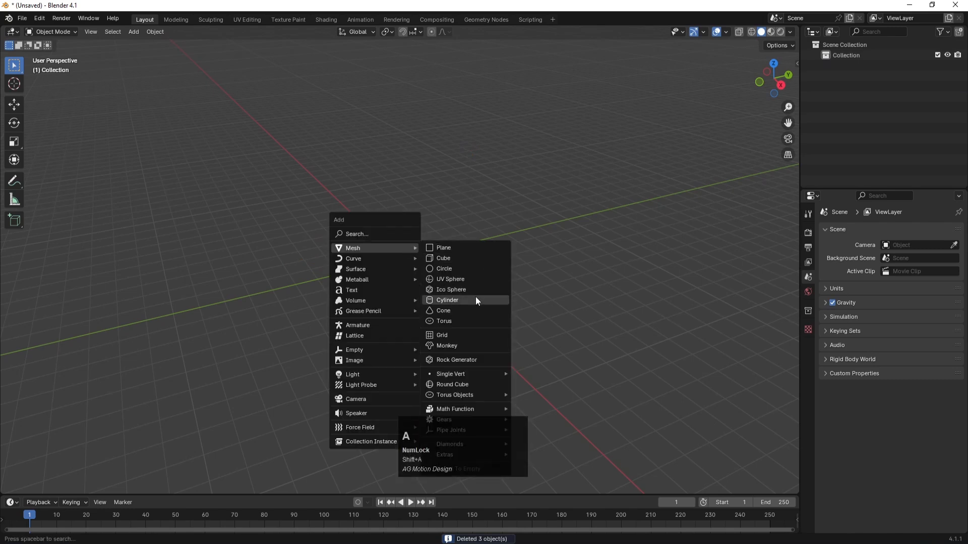
pyautogui.click(458, 279)
pyautogui.scroll(2, 373, 262)
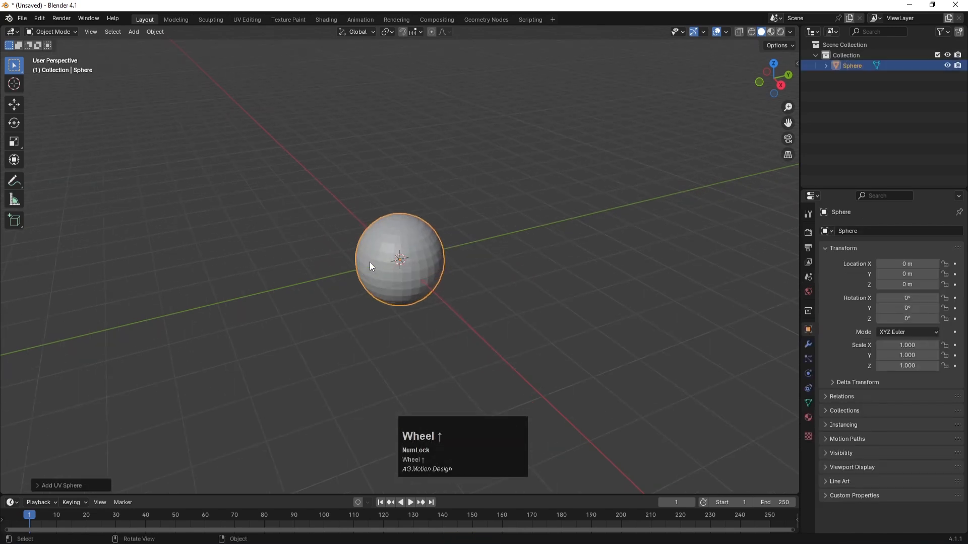
pyautogui.scroll(3, 395, 227)
pyautogui.rightClick(406, 208)
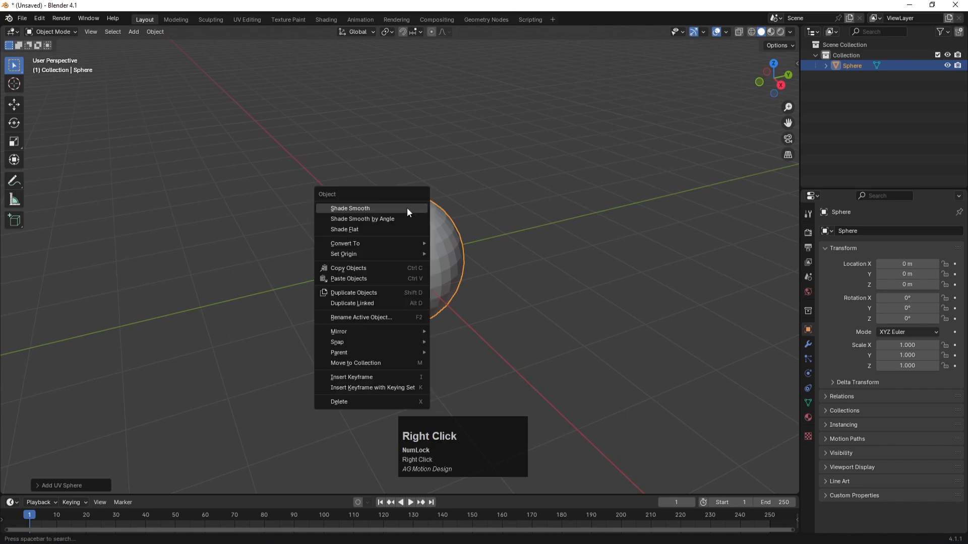
pyautogui.click(404, 209)
# Give the sphere a new material named White and display the viewport in Material Preview shading from the top view
pyautogui.press('KP_7')
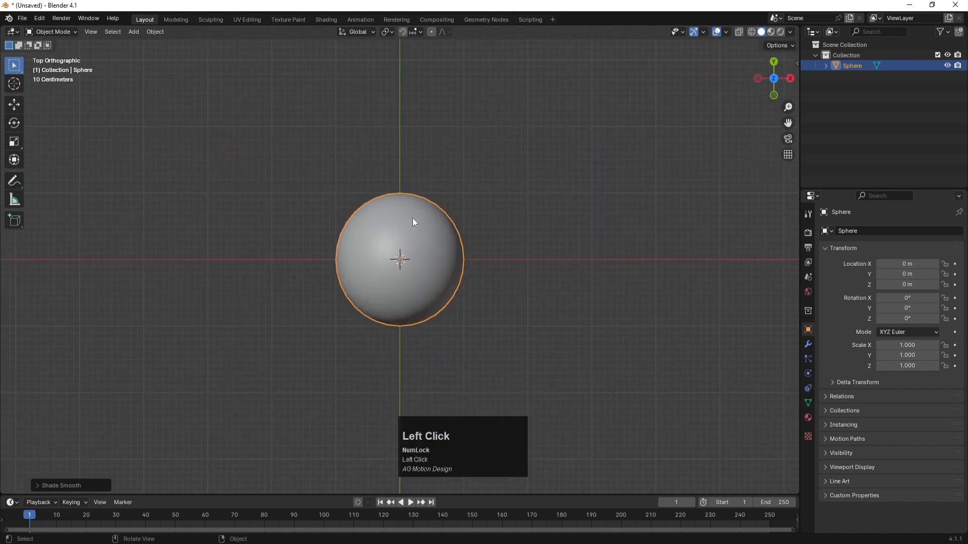
pyautogui.hotkey('alt', 'z')
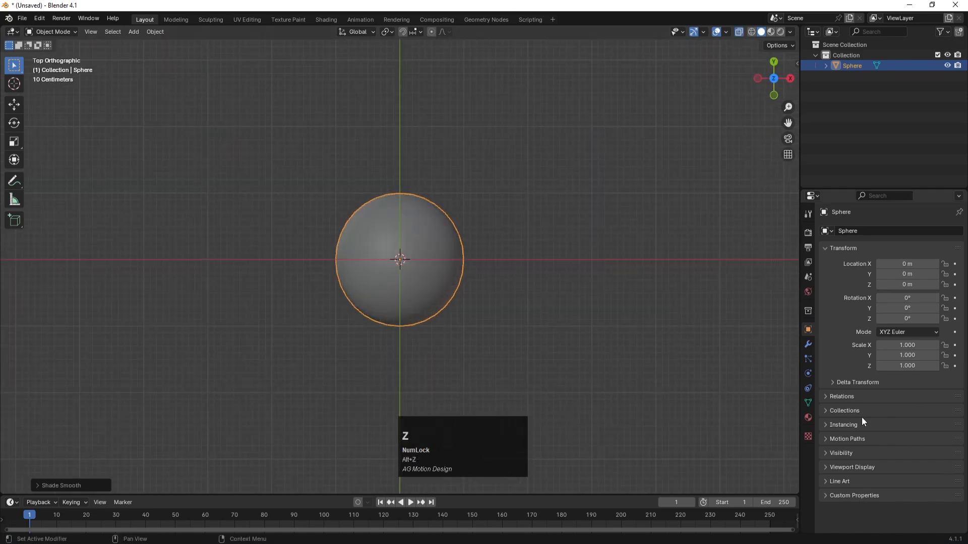
pyautogui.click(809, 416)
pyautogui.click(874, 276)
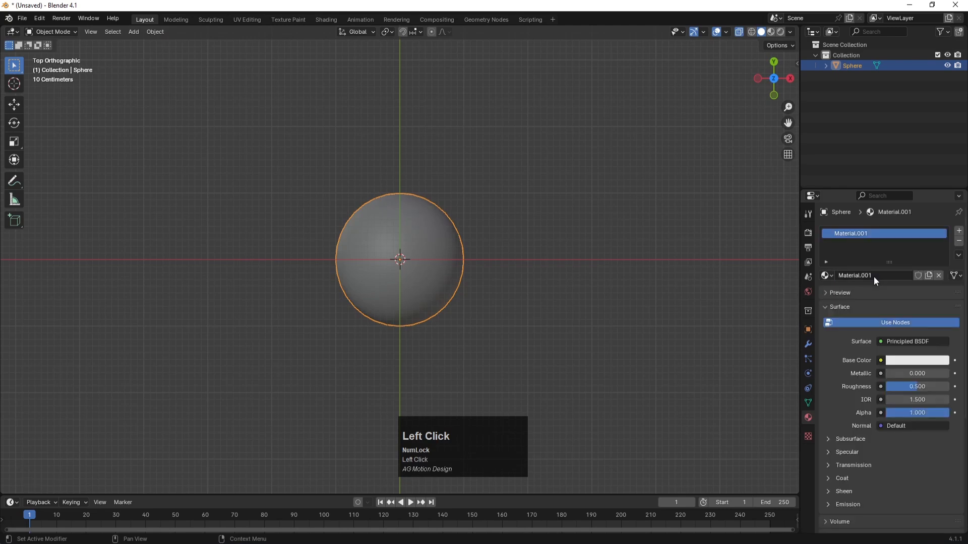
pyautogui.write('White')
pyautogui.press('Return')
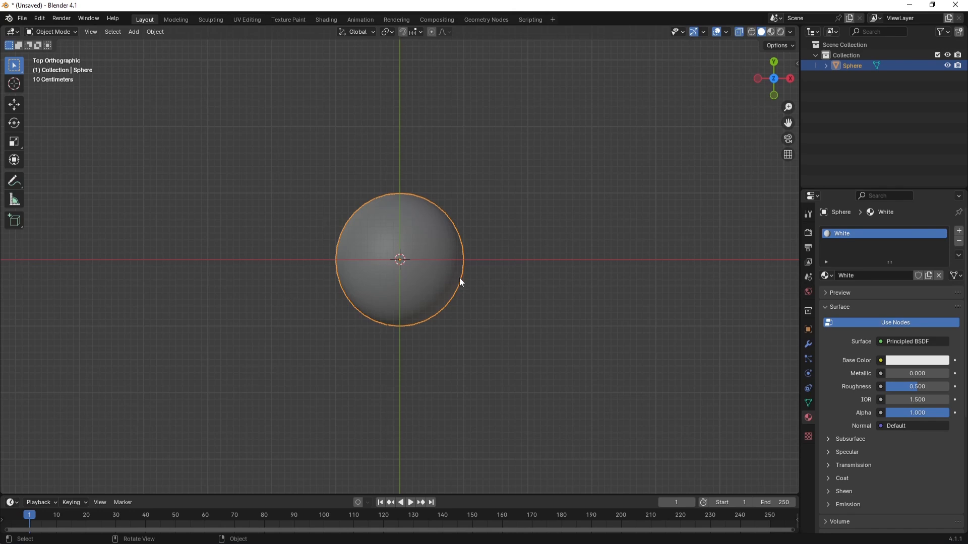
pyautogui.press('z')
pyautogui.click(446, 298)
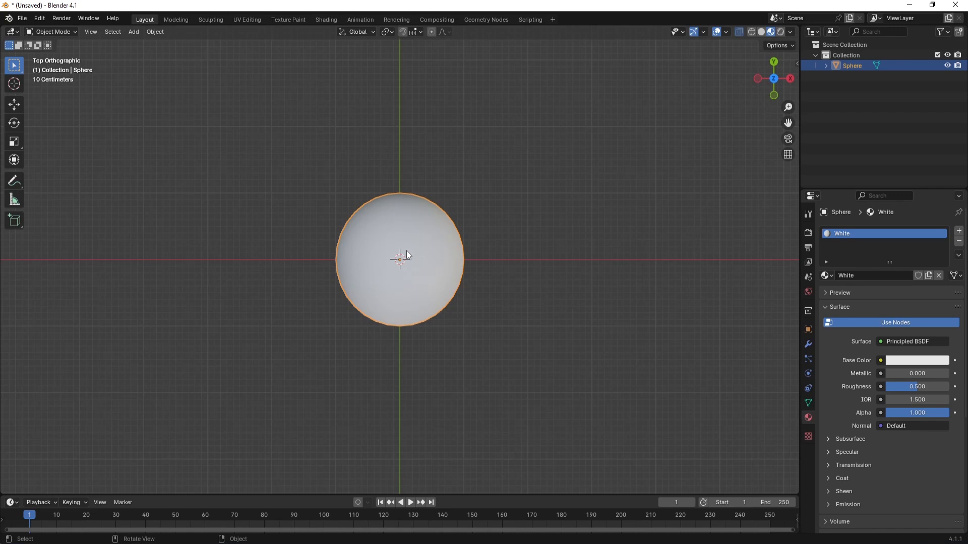
# In Edit Mode with X-ray on, select the vertices of the sphere's negative-Y half, including the middle line
pyautogui.press('Tab')
pyautogui.scroll(2, 453, 312)
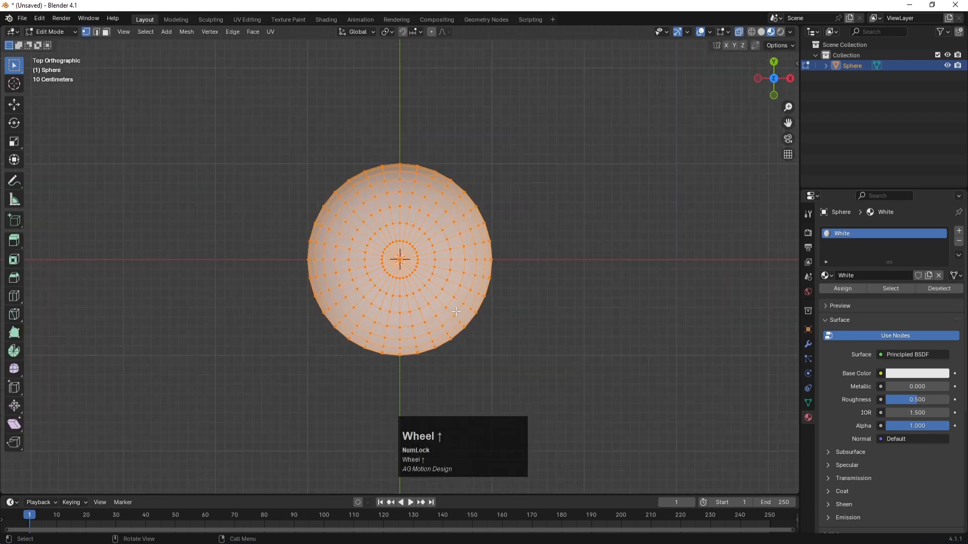
pyautogui.hotkey('alt', 'z')
pyautogui.hotkey('alt', 'z')
pyautogui.moveTo(557, 372); pyautogui.dragTo(290, 259)
pyautogui.moveTo(529, 313); pyautogui.dragTo(475, 204, button='middle')
pyautogui.moveTo(464, 373); pyautogui.dragTo(401, 328, button='middle')
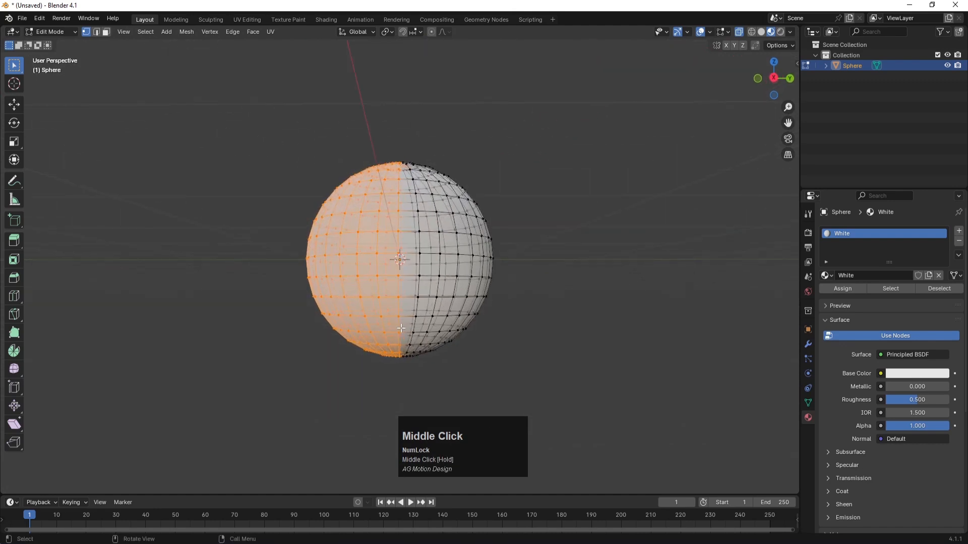
# Add a second material slot to the sphere and name its new material blue
pyautogui.click(959, 231)
pyautogui.click(840, 299)
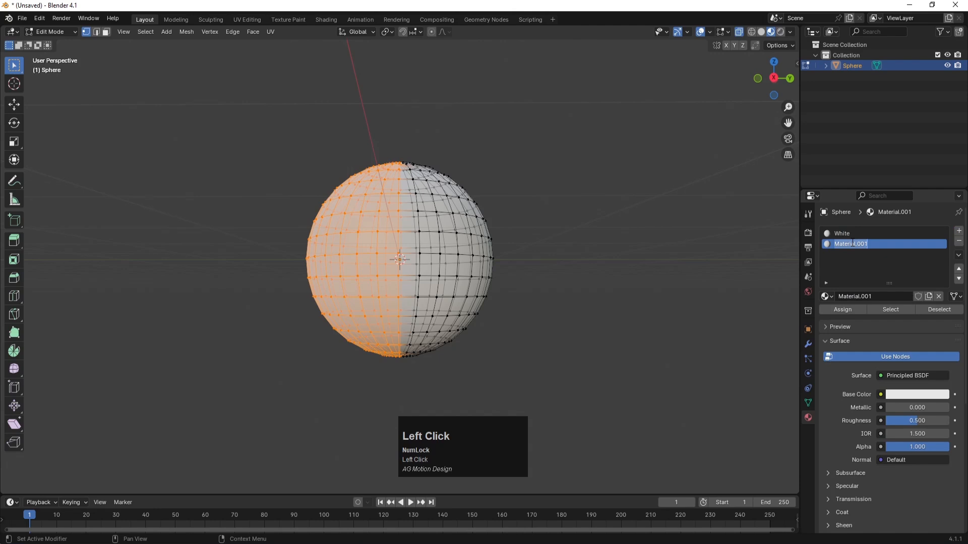
pyautogui.write('blue')
pyautogui.press('Return')
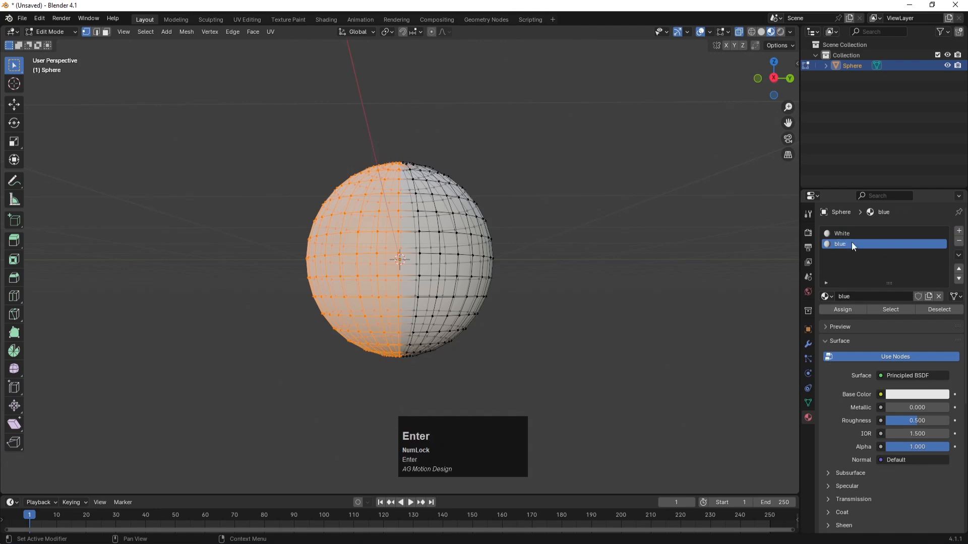
# Set the blue material's base color to a bright blue, assign it to the selected half, and return to Object Mode
pyautogui.click(918, 395)
pyautogui.moveTo(891, 292); pyautogui.dragTo(912, 237)
pyautogui.click(831, 310)
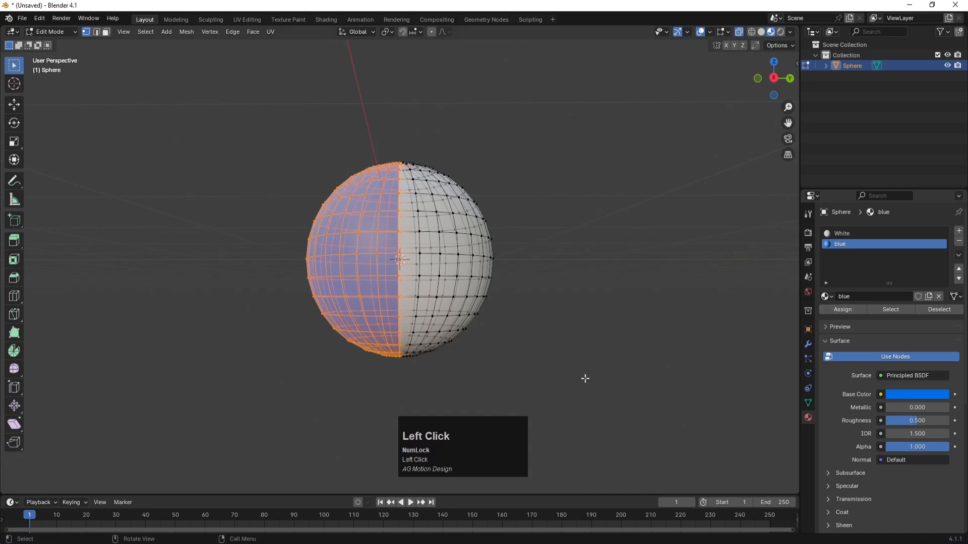
pyautogui.press('Tab')
pyautogui.scroll(-3, 512, 245)
pyautogui.hotkey('alt', 'z')
# Check the two-colored sphere in Rendered shading, return to Material Preview, and inspect it from several angles
pyautogui.moveTo(508, 214); pyautogui.dragTo(520, 239, button='middle')
pyautogui.press('z')
pyautogui.click(537, 179)
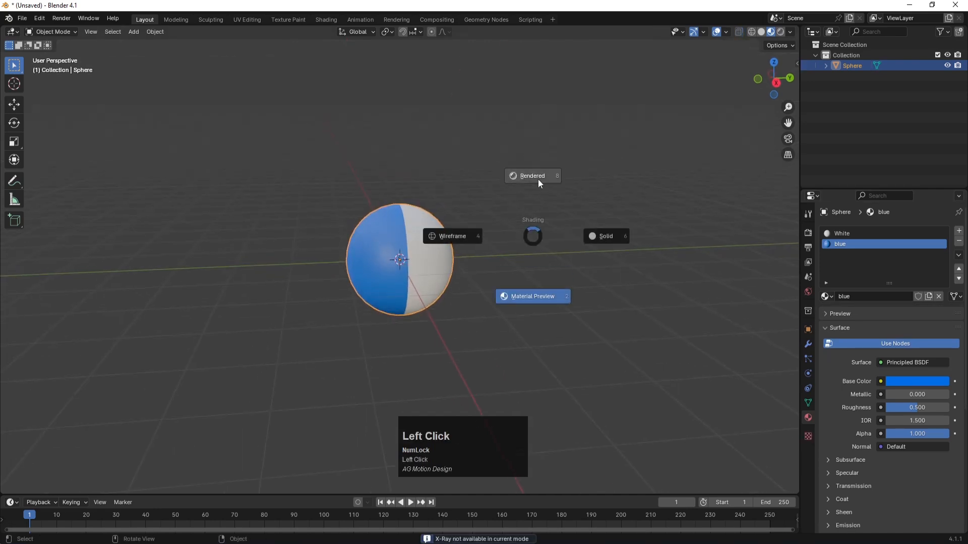
pyautogui.press('z')
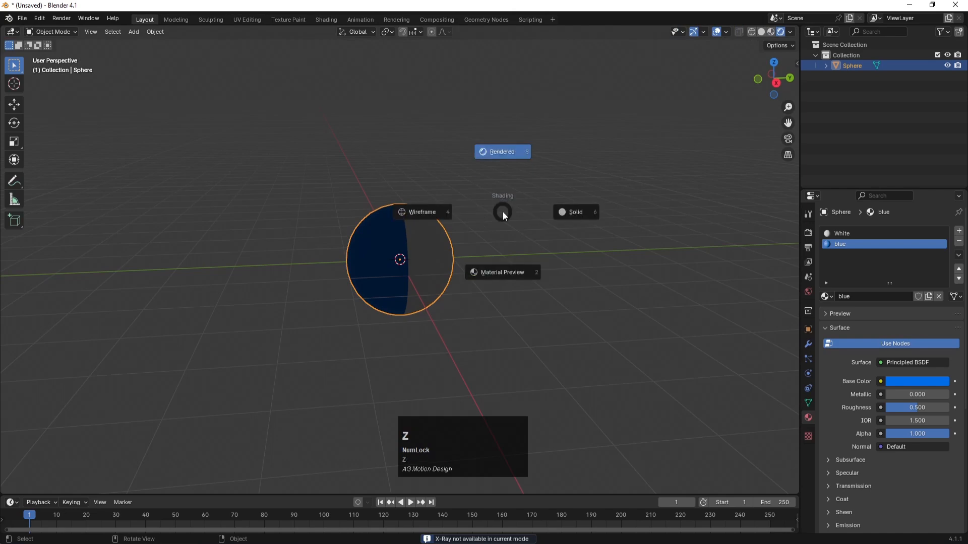
pyautogui.click(504, 273)
pyautogui.moveTo(503, 274); pyautogui.dragTo(468, 297, button='middle')
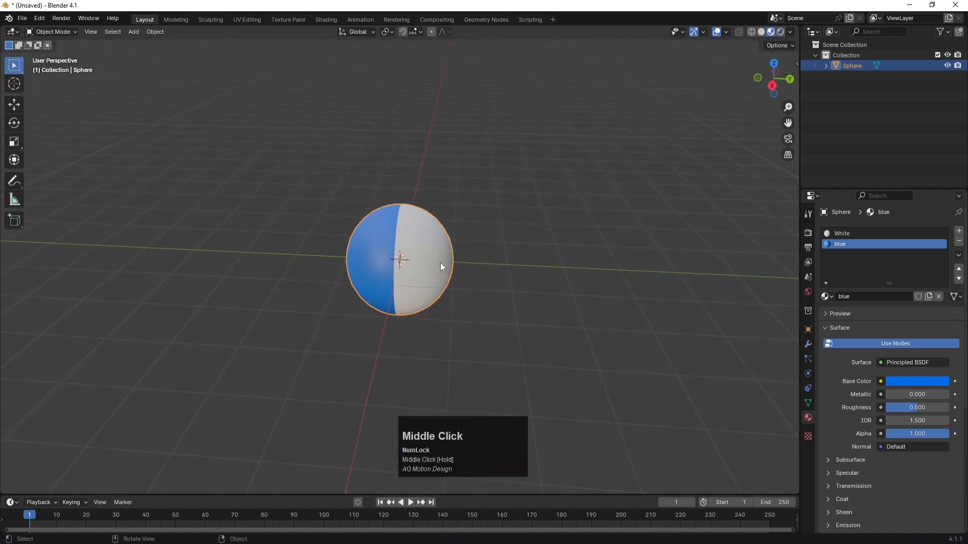
pyautogui.scroll(-1, 440, 262)
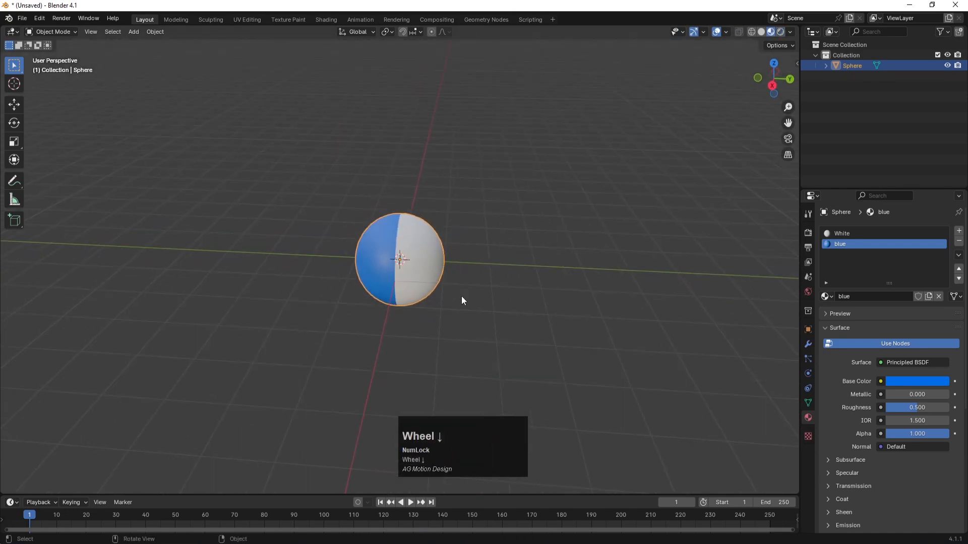
pyautogui.scroll(2, 427, 275)
pyautogui.scroll(-1, 432, 306)
pyautogui.moveTo(422, 300); pyautogui.dragTo(475, 296, button='middle')
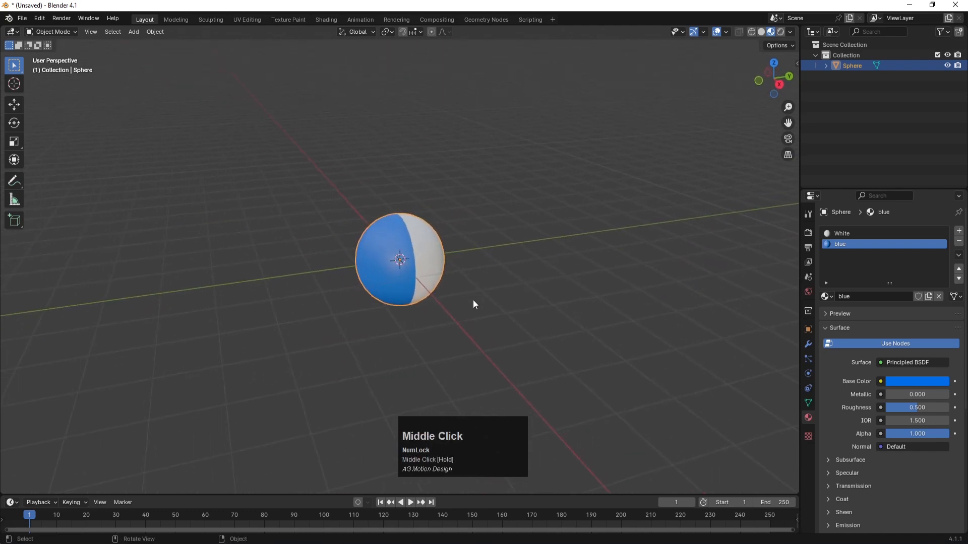
# Set the blue material's Metallic value to 3 and deselect the sphere
pyautogui.click(914, 392)
pyautogui.write('3')
pyautogui.press('Return')
pyautogui.click(534, 298)
pyautogui.scroll(-3, 502, 338)
pyautogui.scroll(5, 471, 277)
# Try a Metallic value of 2 on the White material, and set it back to 0
pyautogui.click(455, 250)
pyautogui.click(854, 233)
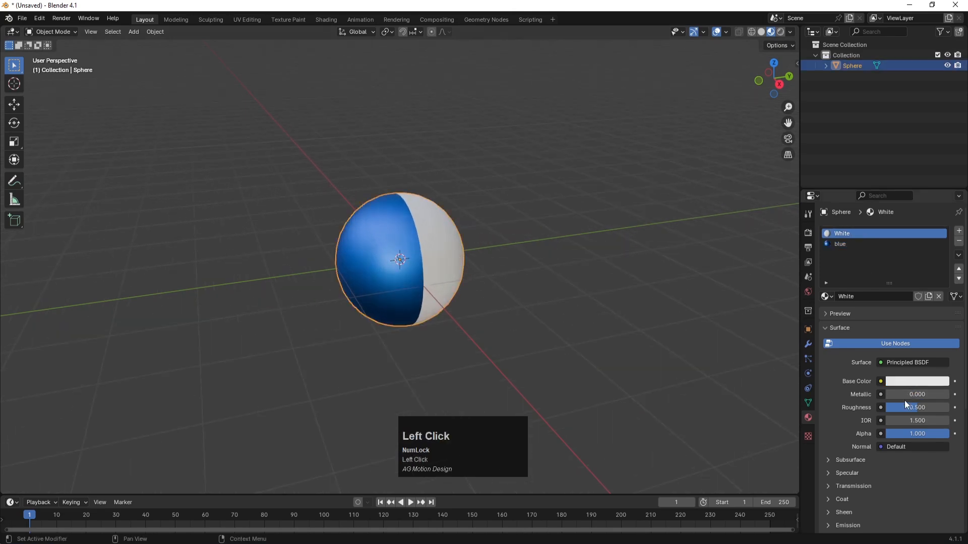
pyautogui.click(907, 394)
pyautogui.write('2')
pyautogui.press('Return')
pyautogui.click(637, 316)
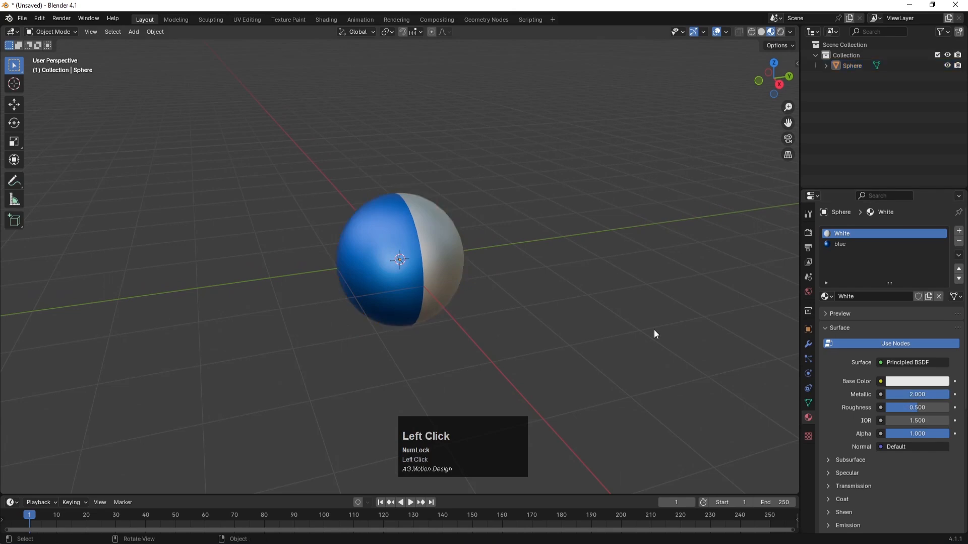
pyautogui.click(917, 395)
pyautogui.write('0')
pyautogui.press('Return')
pyautogui.moveTo(528, 319); pyautogui.dragTo(499, 325, button='middle')
pyautogui.scroll(-2, 486, 354)
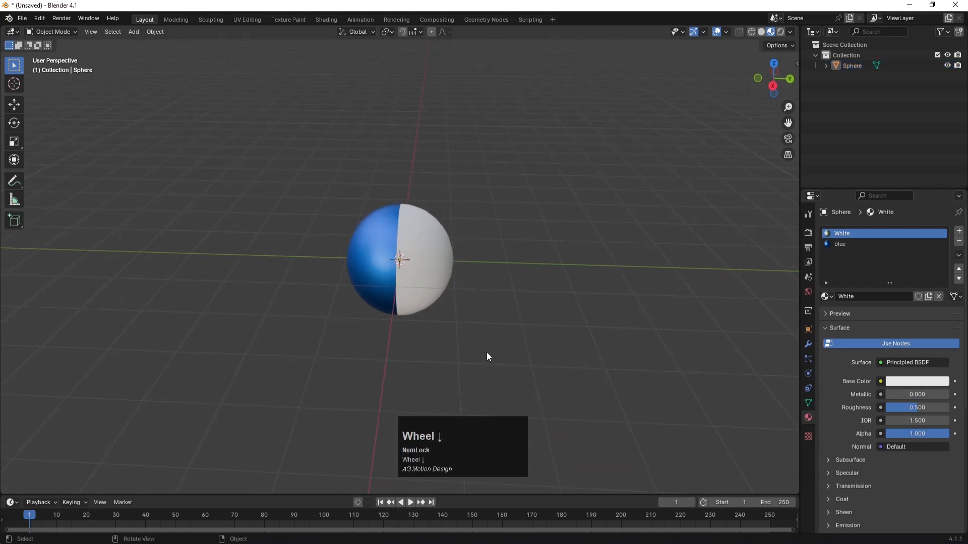
# Select the sphere and scale it down uniformly
pyautogui.click(428, 247)
pyautogui.press('s')
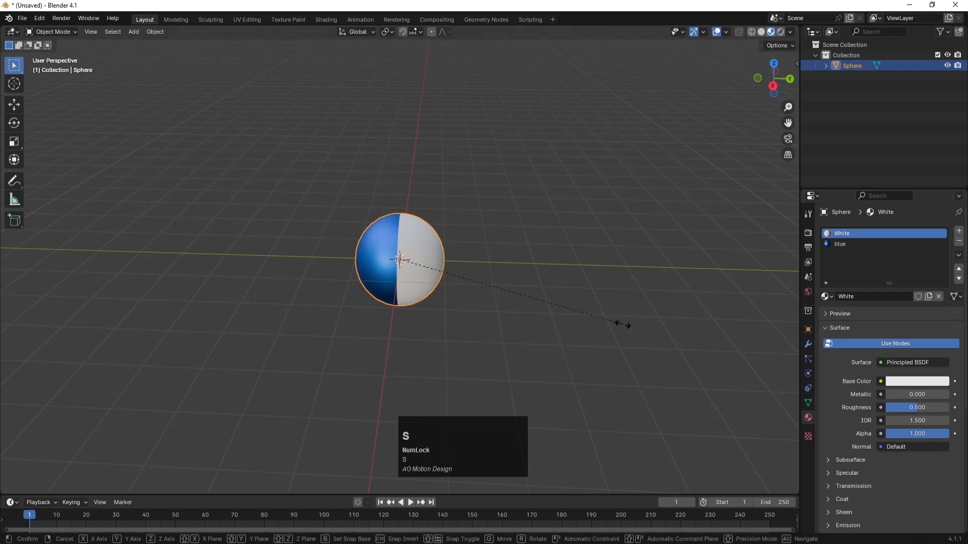
pyautogui.click(519, 287)
pyautogui.scroll(3, 482, 296)
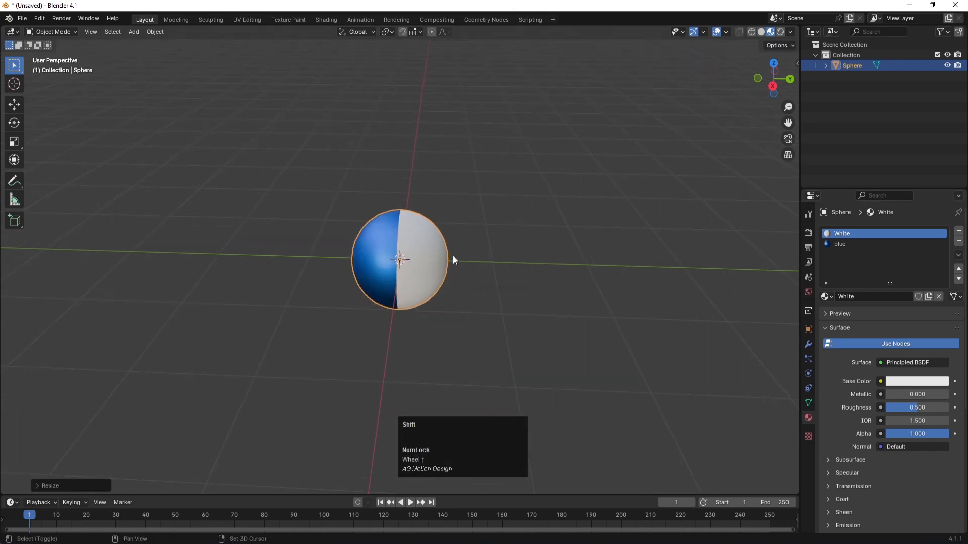
# Try to apply the scale and all transforms to the sphere
pyautogui.hotkey('shift', 'a')
pyautogui.click(479, 210)
pyautogui.hotkey('ctrl', 'a')
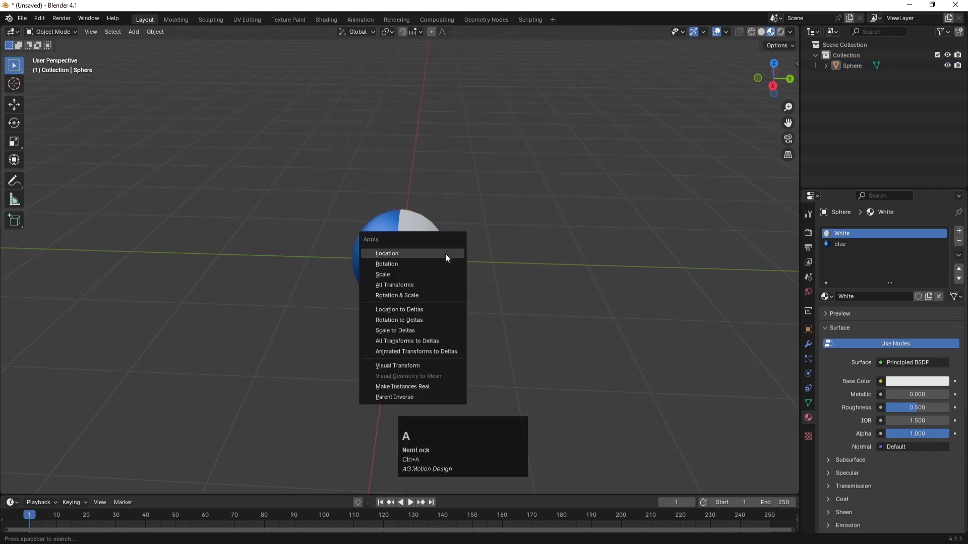
pyautogui.click(396, 273)
pyautogui.hotkey('ctrl', 'a')
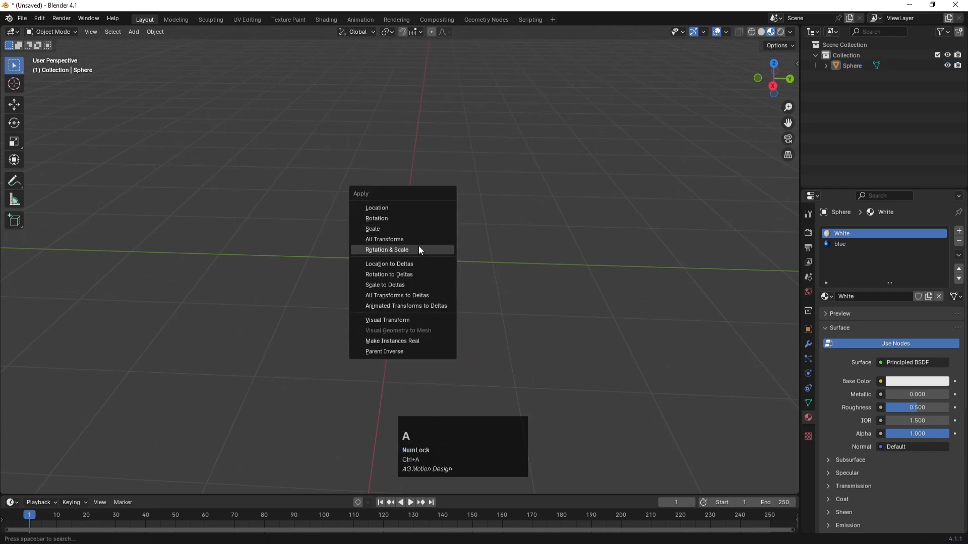
pyautogui.click(410, 241)
# Select the sphere and create a new geometry node tree for it in the Geometry Nodes workspace
pyautogui.scroll(-3, 456, 258)
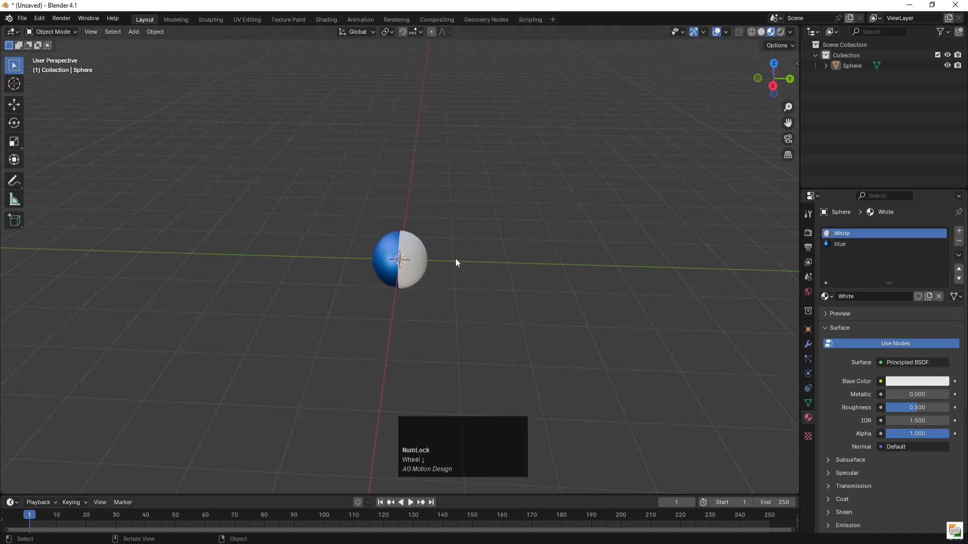
pyautogui.click(423, 240)
pyautogui.click(475, 20)
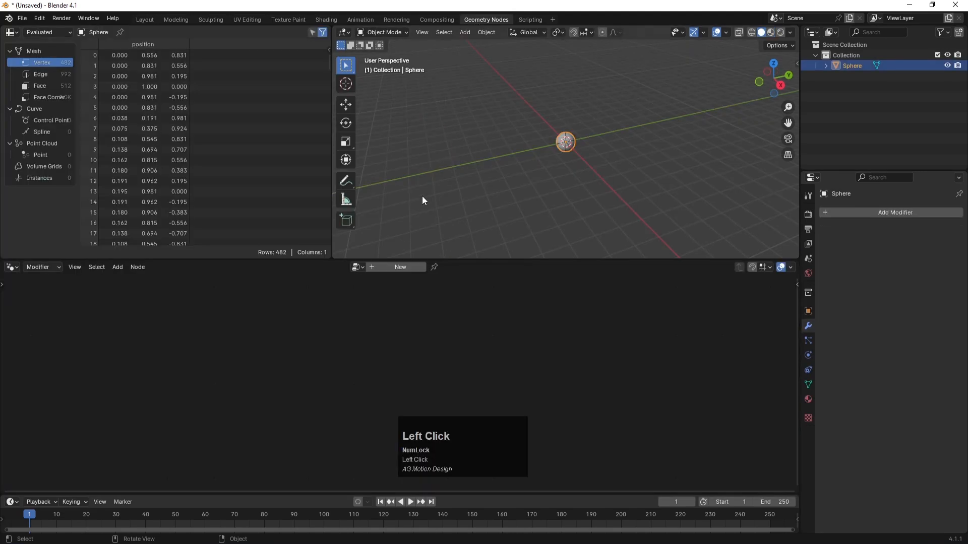
pyautogui.click(396, 265)
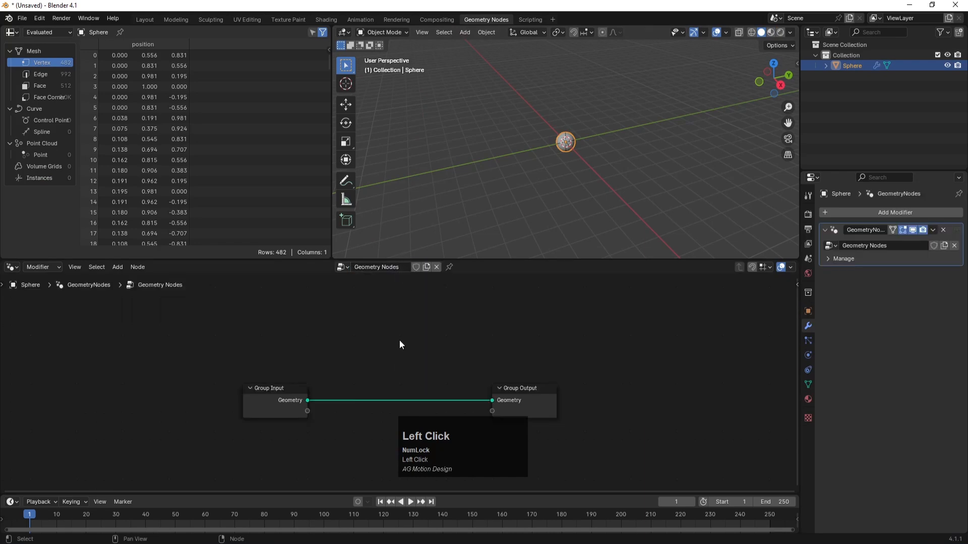
# Insert a Transform Geometry node on the link between Group Input and Group Output
pyautogui.press('space')
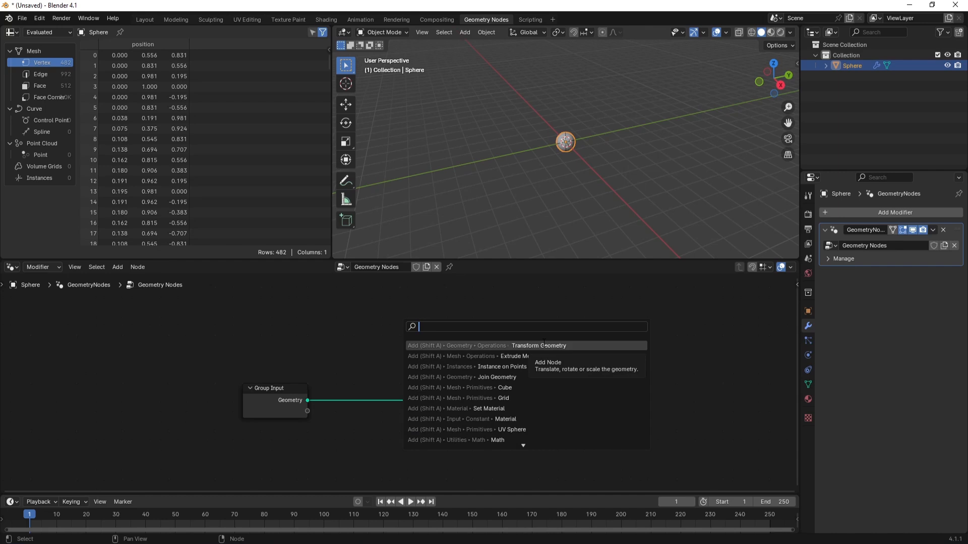
pyautogui.click(543, 346)
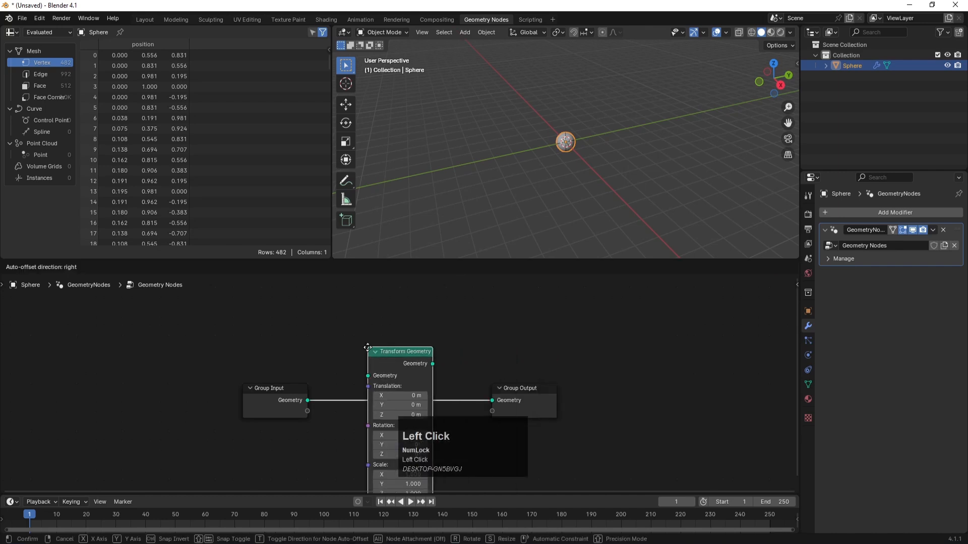
pyautogui.click(368, 352)
pyautogui.moveTo(403, 349); pyautogui.dragTo(410, 325)
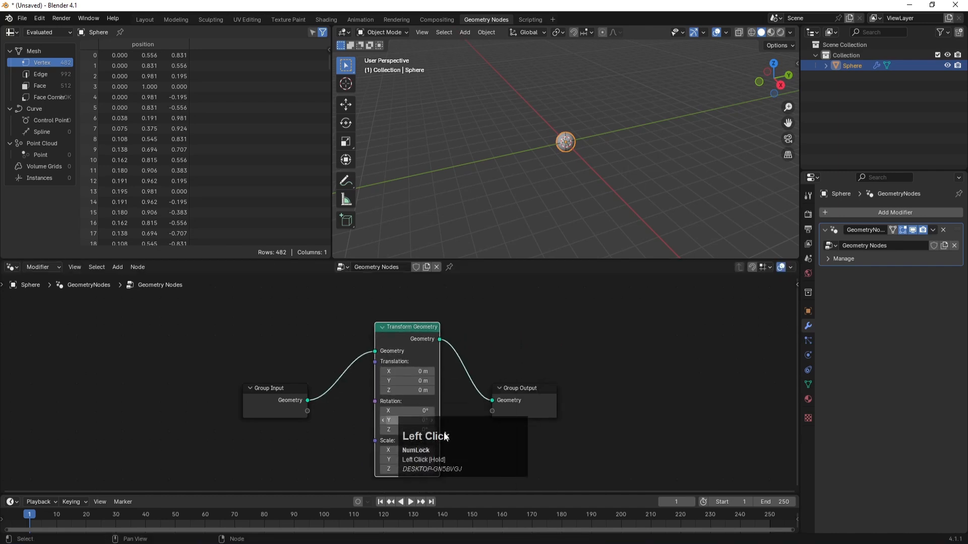
# Display the 3D viewport in Material Preview shading with both halves of the sphere in closer view
pyautogui.press('z')
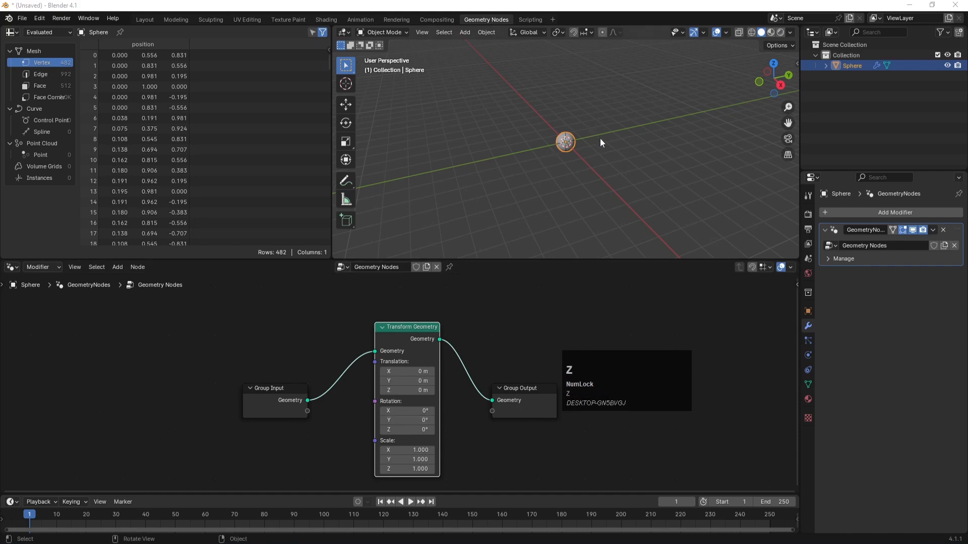
pyautogui.click(600, 138)
pyautogui.click(566, 141)
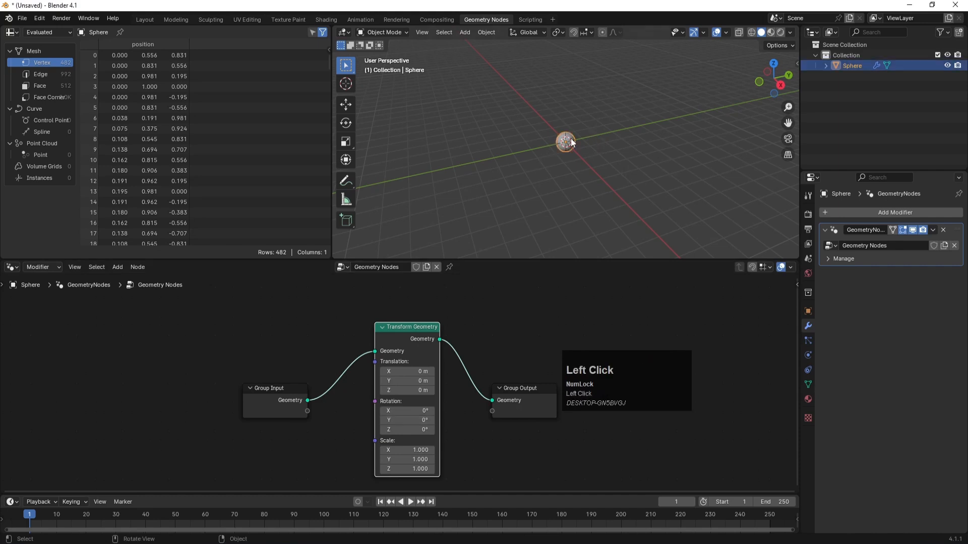
pyautogui.press('z')
pyautogui.click(572, 201)
pyautogui.scroll(2, 656, 161)
pyautogui.moveTo(661, 157); pyautogui.dragTo(634, 153, button='middle')
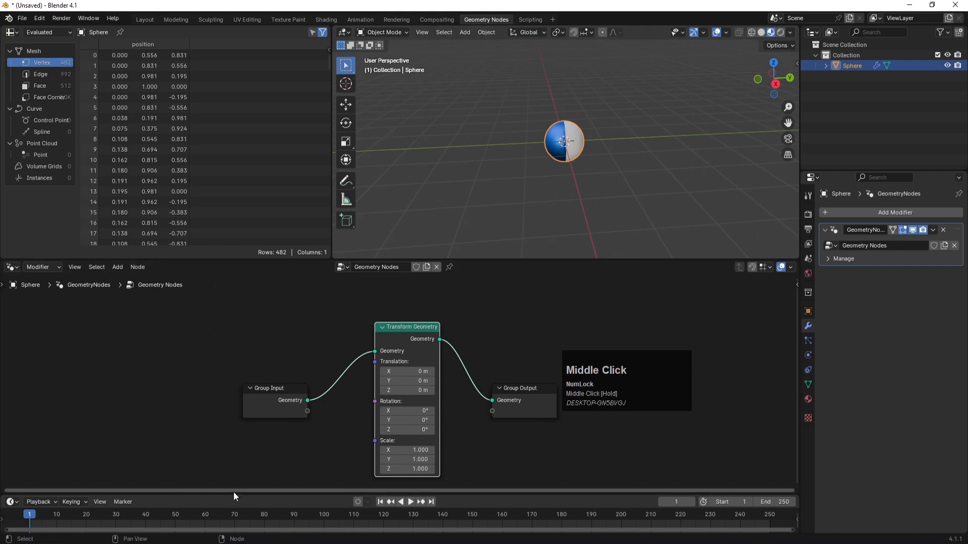
# Merge the spreadsheet area into the 3D viewport and resize the areas to give the timeline more height
pyautogui.rightClick(332, 93)
pyautogui.click(286, 114)
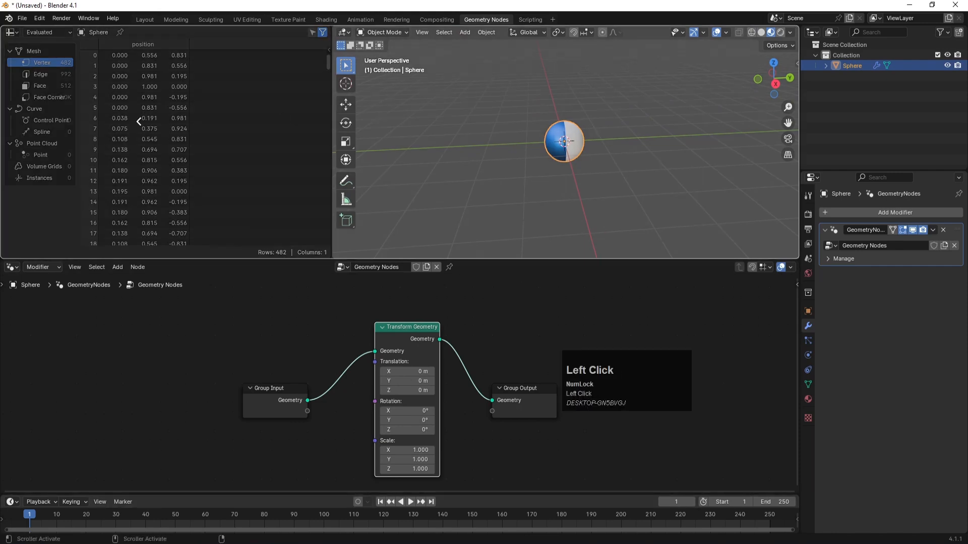
pyautogui.click(138, 121)
pyautogui.moveTo(273, 261); pyautogui.dragTo(271, 181)
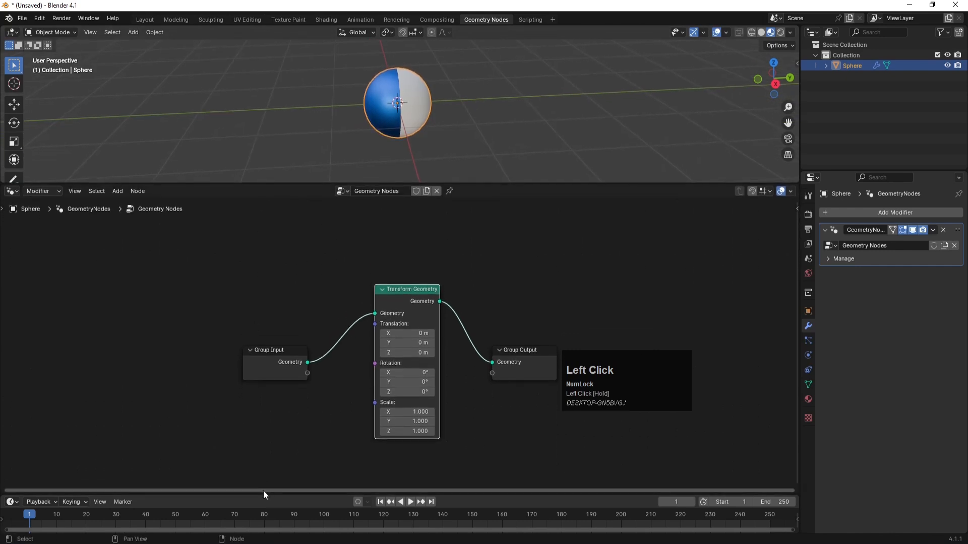
pyautogui.moveTo(270, 491); pyautogui.dragTo(270, 381)
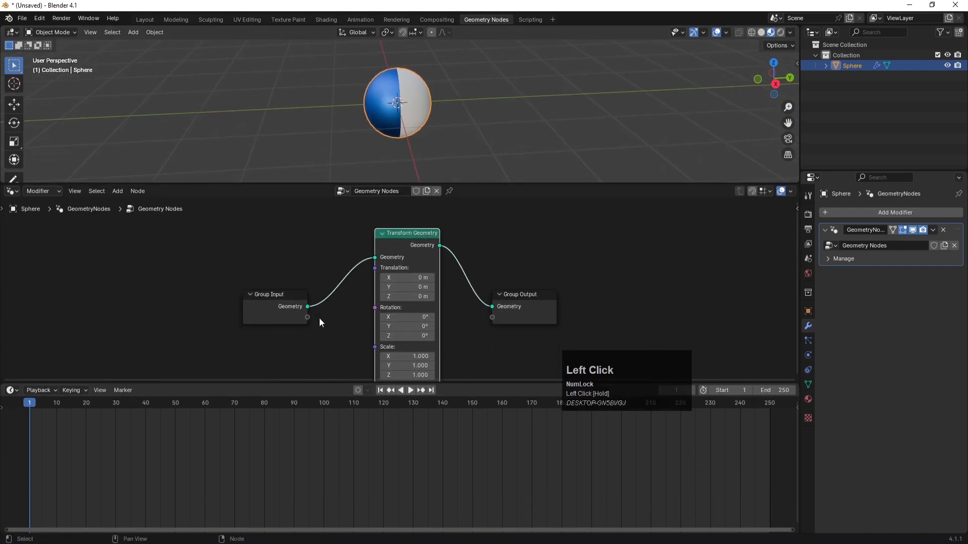
# Move the Transform Geometry node up and expose its Translation and Rotation through the Group Input node
pyautogui.moveTo(400, 235); pyautogui.dragTo(400, 220)
pyautogui.moveTo(375, 254); pyautogui.dragTo(306, 319)
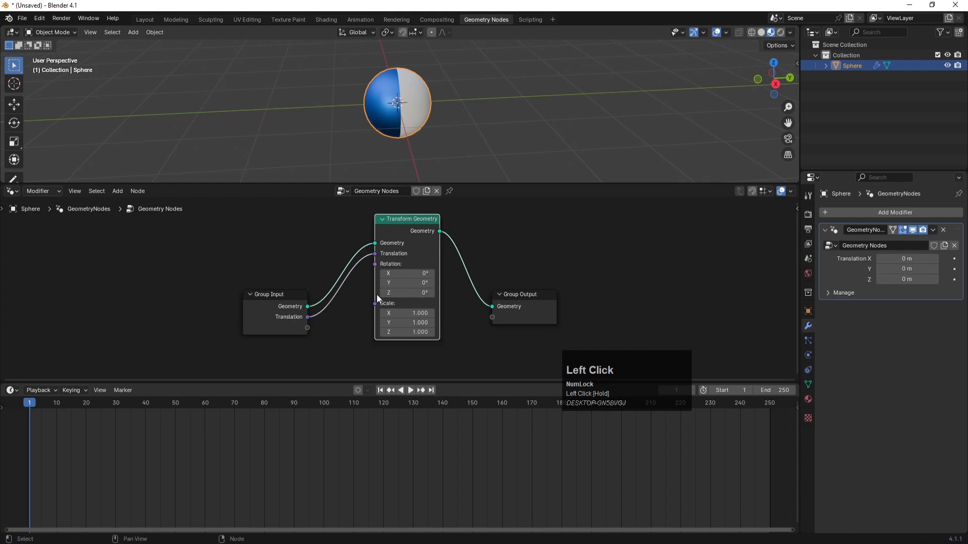
pyautogui.moveTo(374, 264); pyautogui.dragTo(313, 326)
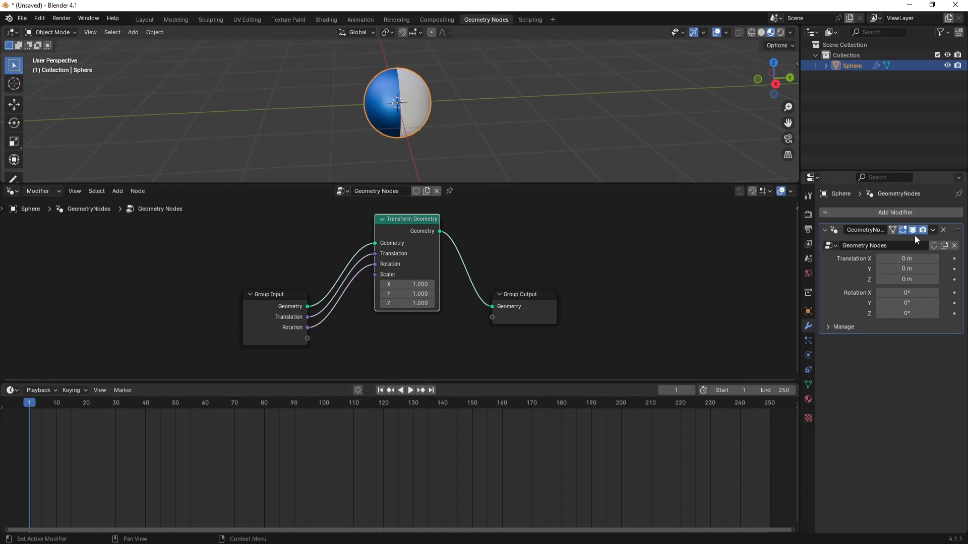
pyautogui.click(502, 95)
pyautogui.click(394, 92)
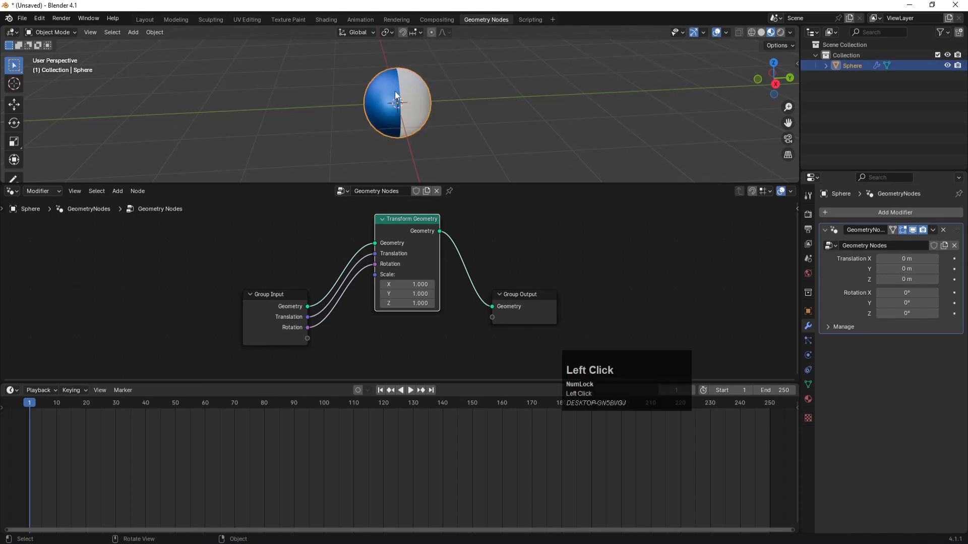
# Try a Y translation of -2 m on the sphere's Geometry Nodes modifier
pyautogui.moveTo(907, 259); pyautogui.dragTo(880, 269)
pyautogui.hotkey('ctrl', 'z')
pyautogui.click(900, 269)
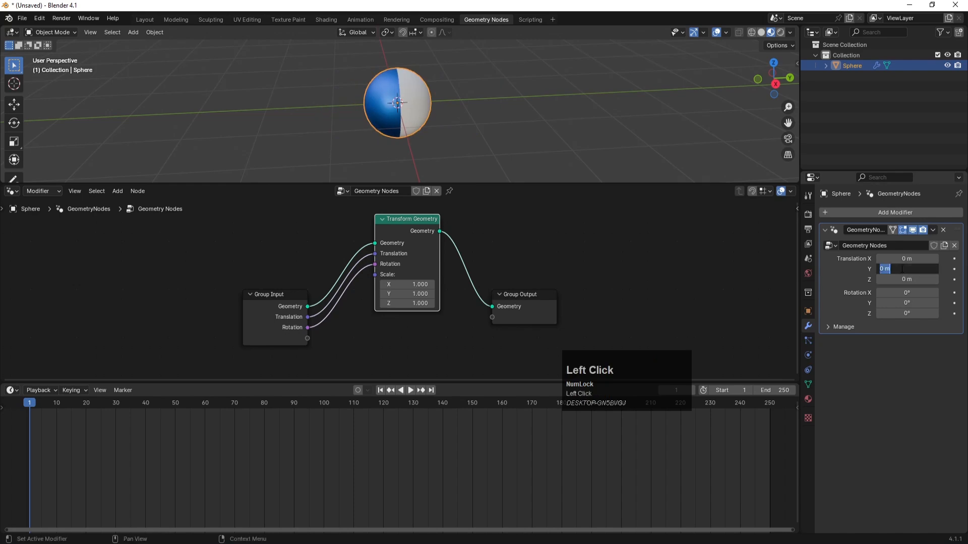
pyautogui.write('-2')
pyautogui.press('Return')
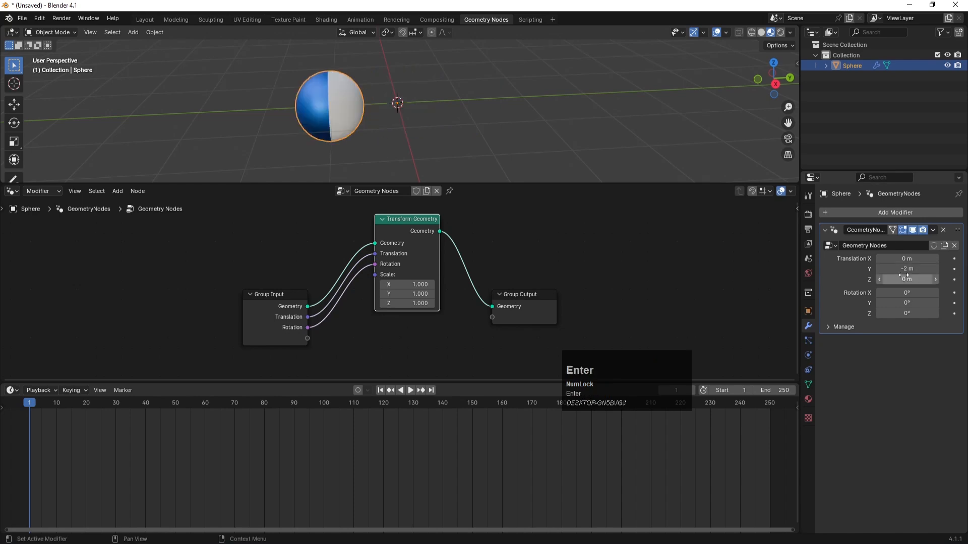
# Set the modifier's Y translation to -4 m and keyframe it at frame 1
pyautogui.click(903, 270)
pyautogui.write('-')
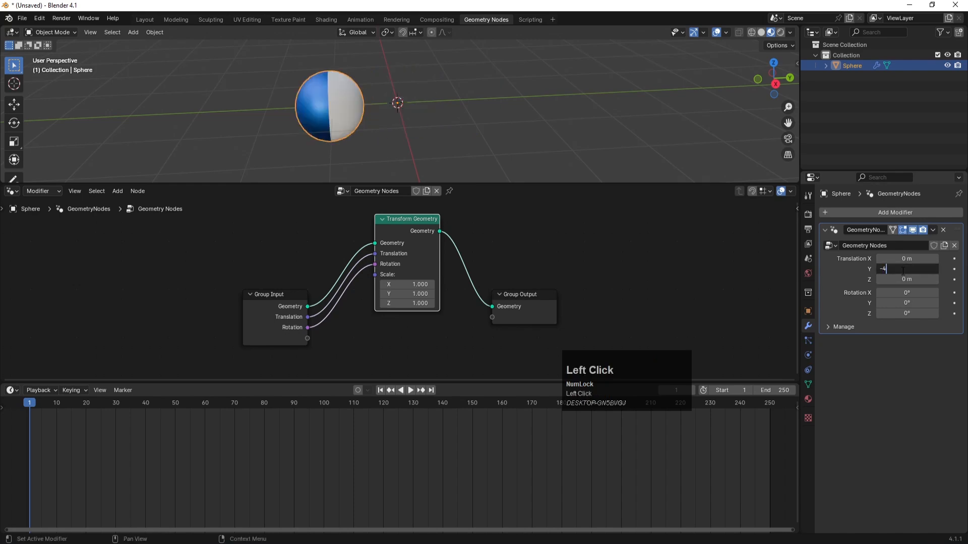
pyautogui.write('4')
pyautogui.press('Return')
pyautogui.scroll(-1, 465, 151)
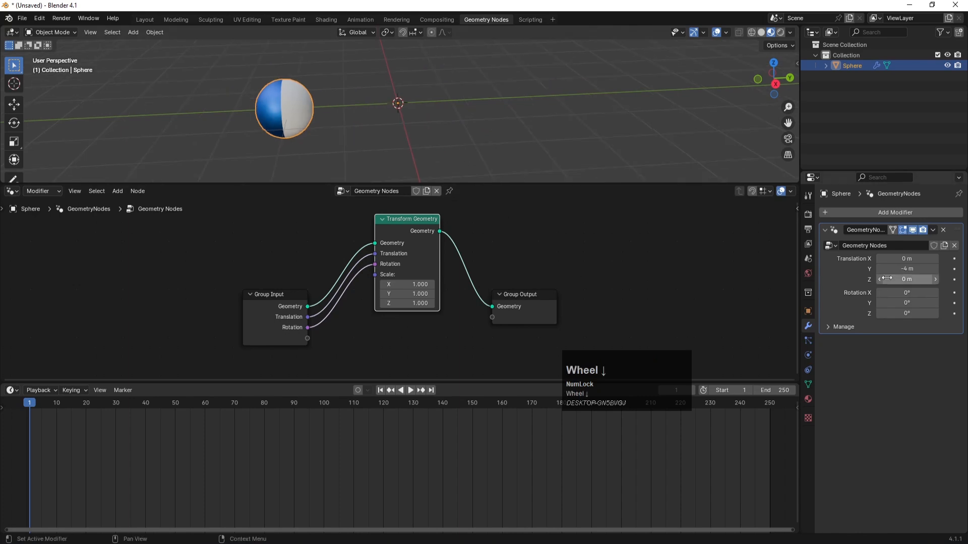
pyautogui.click(954, 269)
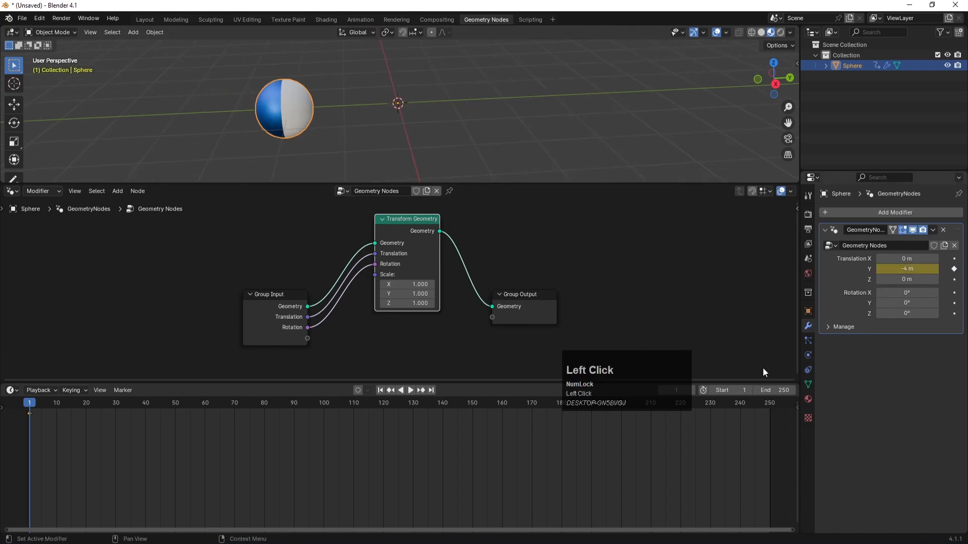
# At frame 30, set the modifier's Y translation to 4 m and keyframe it
pyautogui.click(115, 404)
pyautogui.click(908, 269)
pyautogui.write('4')
pyautogui.press('Return')
pyautogui.click(954, 268)
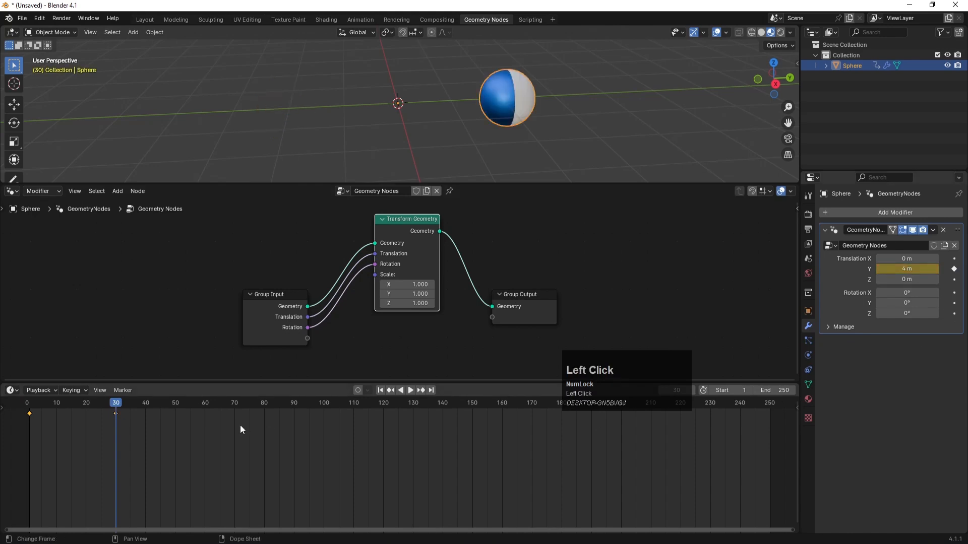
# At frame 60, set the modifier's Y translation to -4 m and keyframe it
pyautogui.click(206, 408)
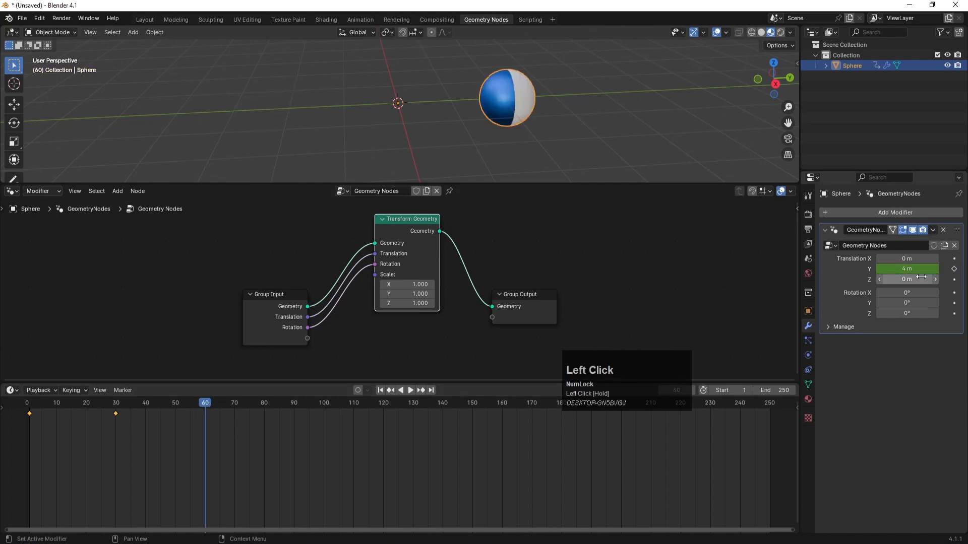
pyautogui.click(911, 270)
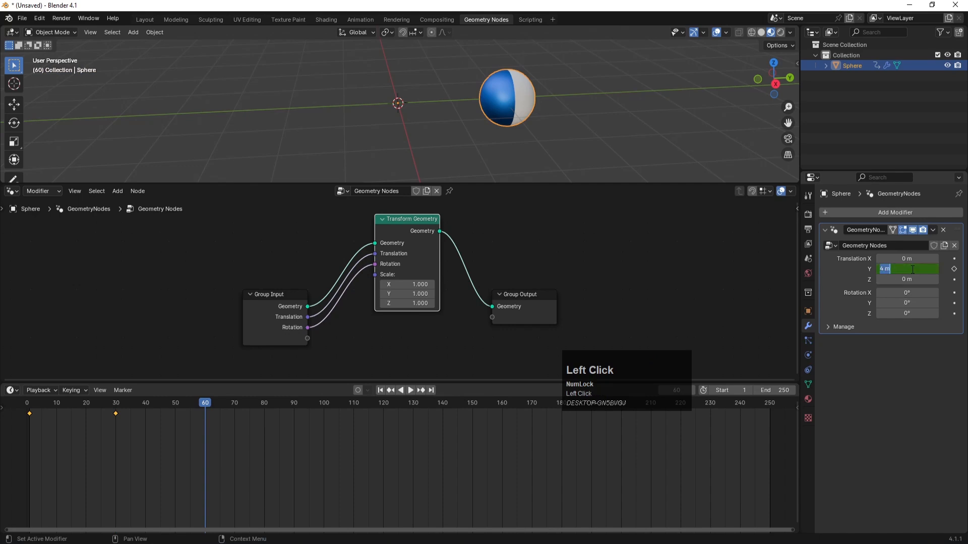
pyautogui.write('-4')
pyautogui.press('Return')
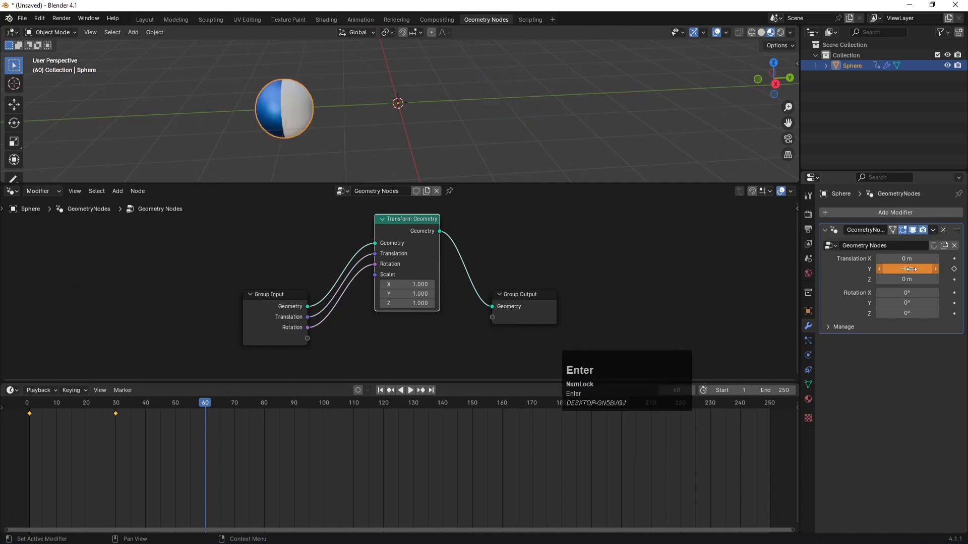
pyautogui.click(954, 269)
# Go back to frame 0 and set the animation's start frame to 0
pyautogui.moveTo(114, 410); pyautogui.dragTo(28, 411)
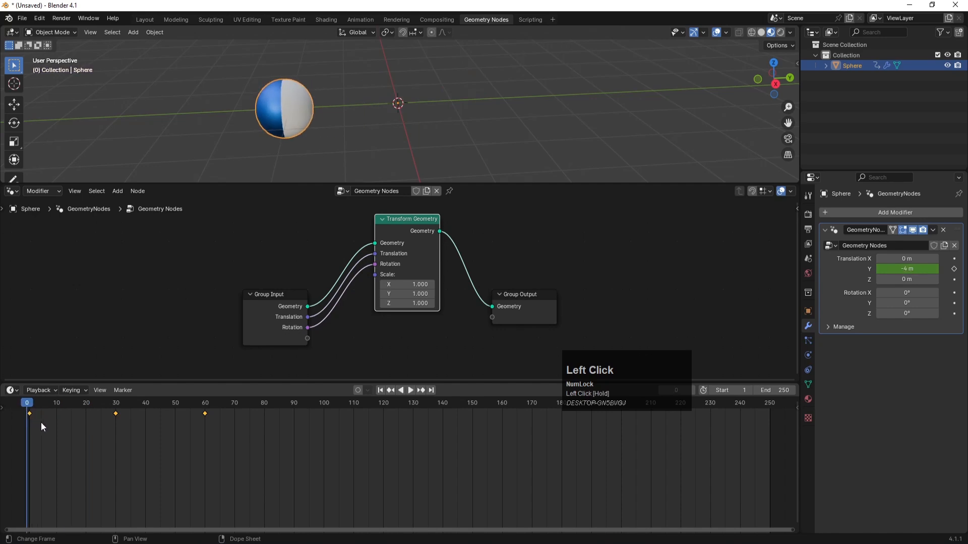
pyautogui.moveTo(649, 398); pyautogui.dragTo(692, 338)
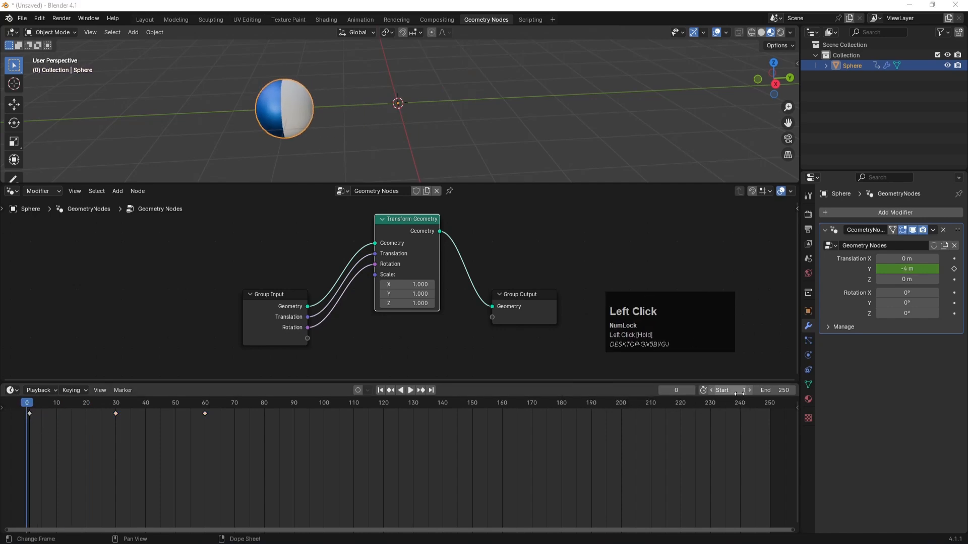
pyautogui.click(741, 394)
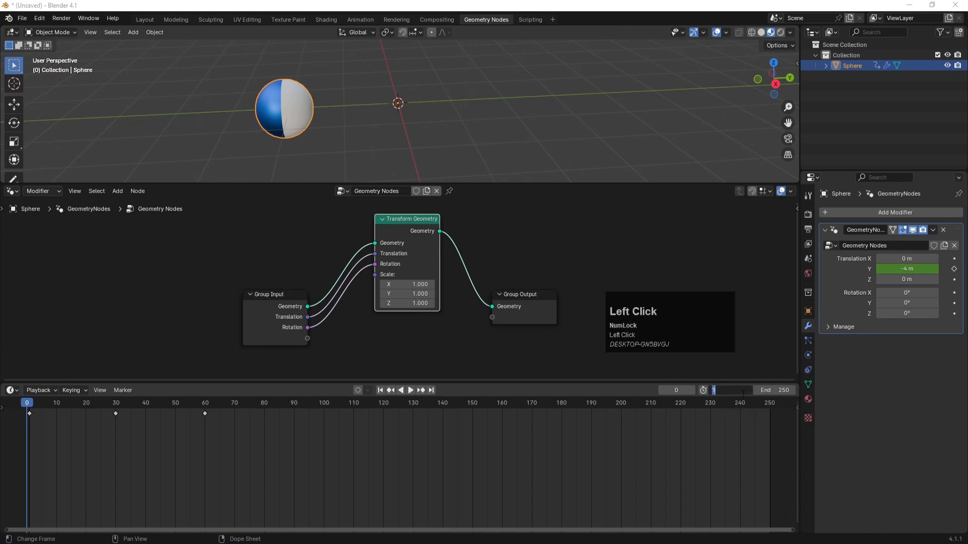
pyautogui.press('Return')
pyautogui.click(738, 390)
pyautogui.press('Num_Lock')
pyautogui.click(728, 393)
pyautogui.press('Num_Lock')
pyautogui.write('0')
pyautogui.press('Return')
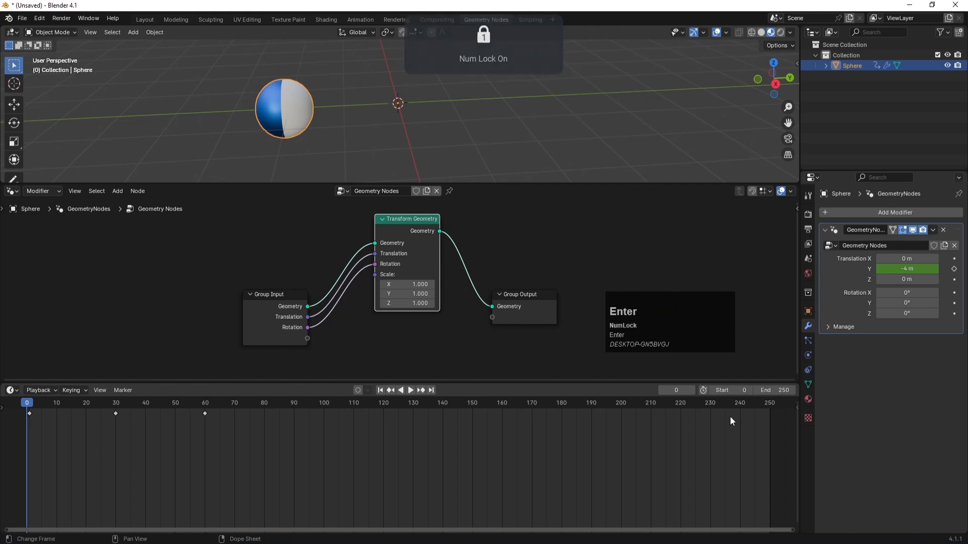
# Move the first keyframe to frame 0 and set the animation's end frame to 60
pyautogui.click(56, 457)
pyautogui.moveTo(29, 414); pyautogui.dragTo(27, 414)
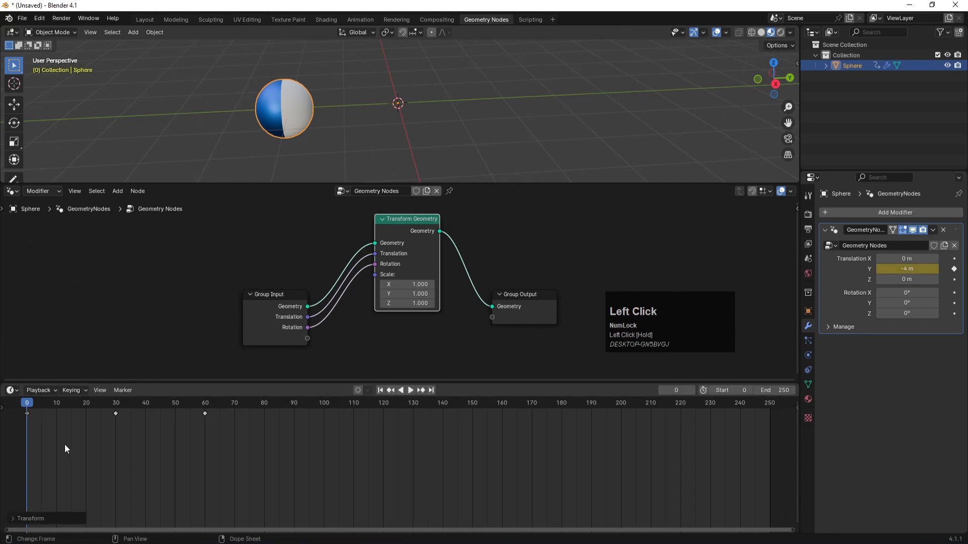
pyautogui.moveTo(206, 411); pyautogui.dragTo(205, 411)
pyautogui.click(777, 391)
pyautogui.write('60')
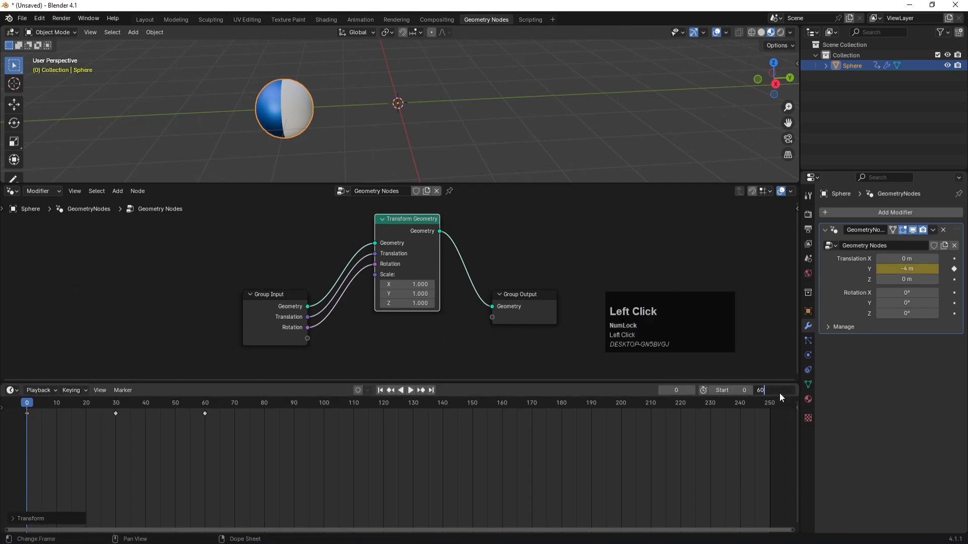
pyautogui.press('Return')
# Play the animation to check the sphere's back-and-forth motion, stop it and return to the first frame
pyautogui.click(411, 390)
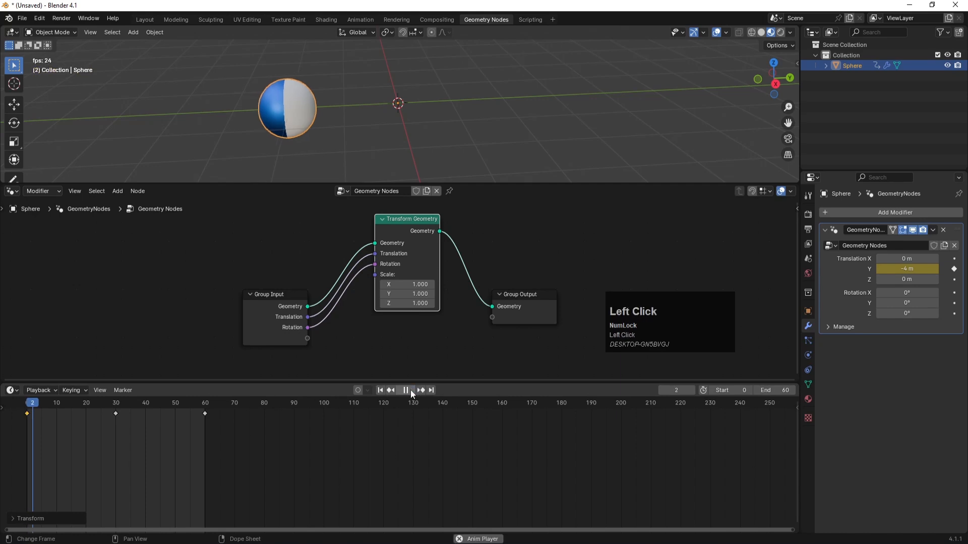
pyautogui.click(410, 391)
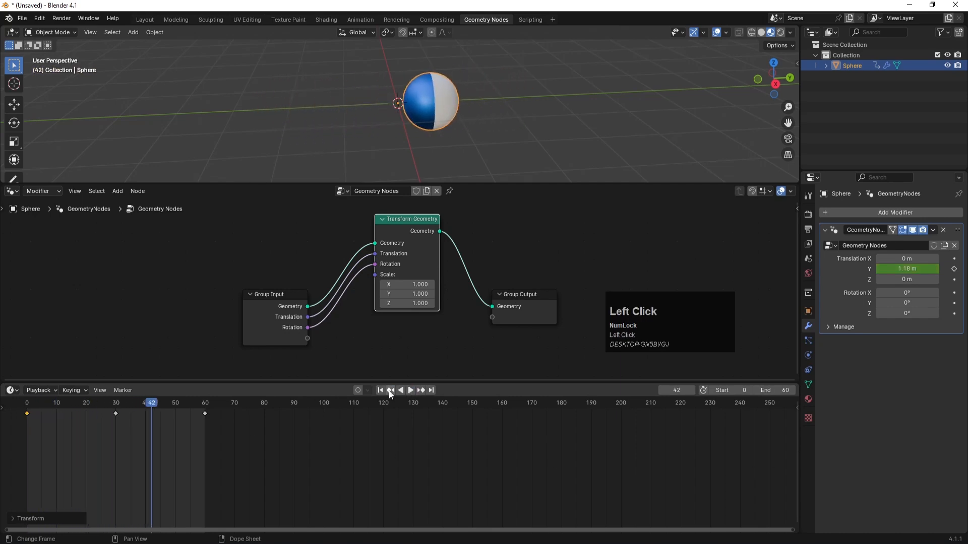
pyautogui.click(381, 390)
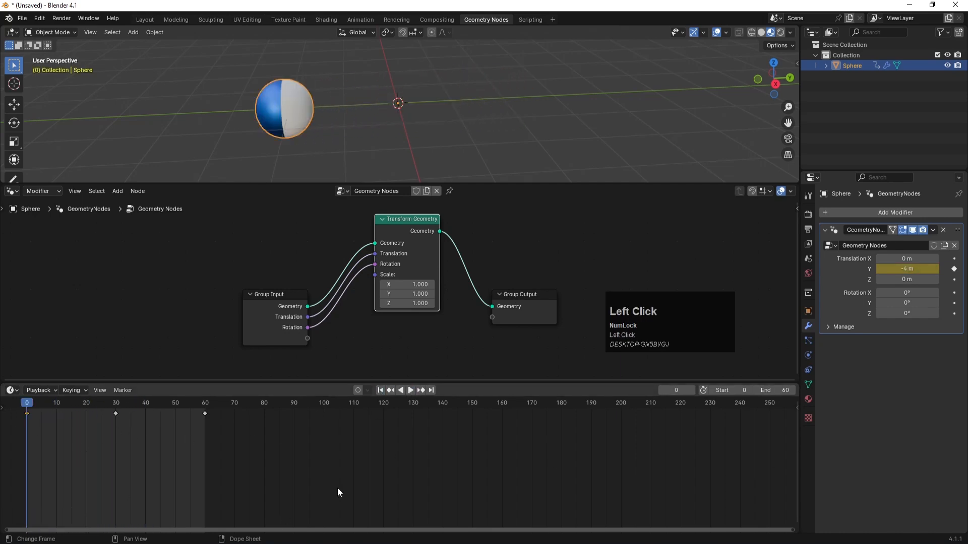
pyautogui.moveTo(905, 293)
pyautogui.mouseDown()
pyautogui.moveTo(913, 303)
pyautogui.moveTo(899, 314)
pyautogui.moveTo(913, 303)
pyautogui.mouseUp()
pyautogui.hotkey('ctrl', 'z')
pyautogui.hotkey('ctrl', 'z')
pyautogui.hotkey('ctrl', 'z')
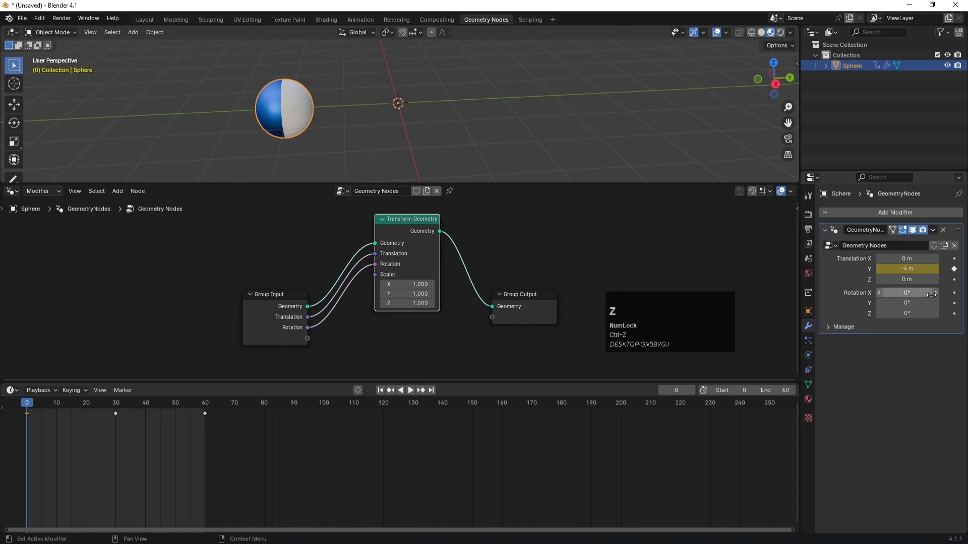
# Try 90° rotations of the sphere about Y and X, and restore both to 0°
pyautogui.click(908, 303)
pyautogui.write('90')
pyautogui.press('Return')
pyautogui.click(907, 292)
pyautogui.write('90')
pyautogui.press('Return')
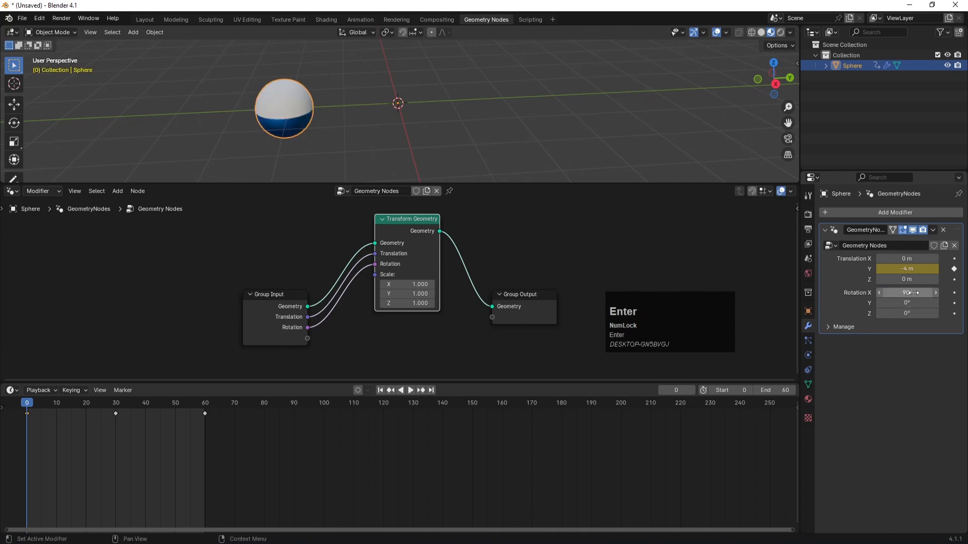
pyautogui.click(910, 293)
pyautogui.press('Return')
pyautogui.press('Num_Lock')
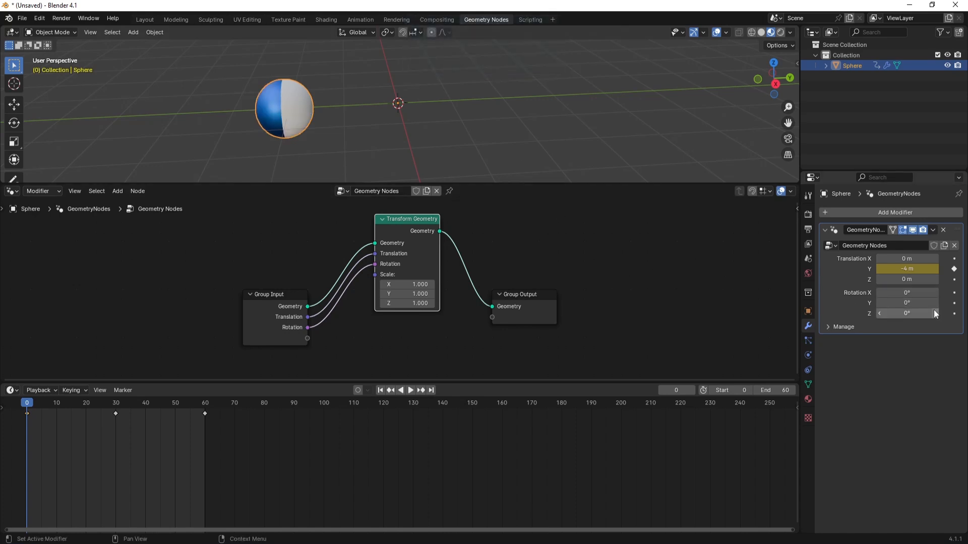
# Keyframe the modifier's X rotation at 0° on frame 0 and at 360° on frame 30
pyautogui.click(955, 293)
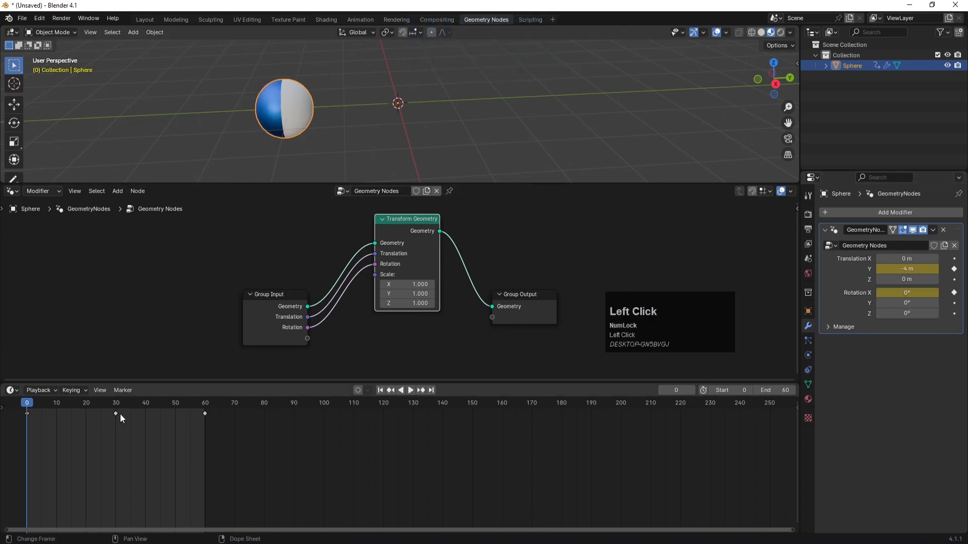
pyautogui.moveTo(114, 404); pyautogui.dragTo(116, 407)
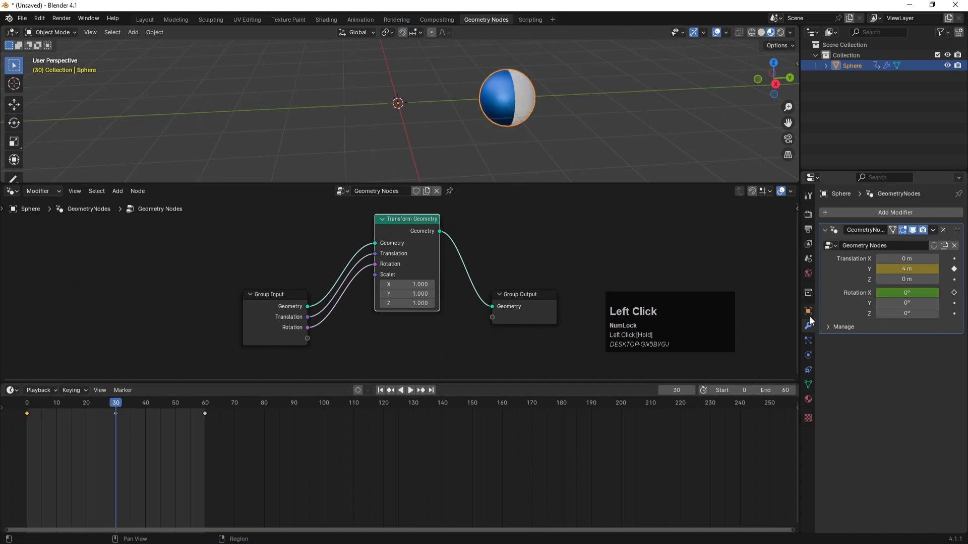
pyautogui.click(894, 293)
pyautogui.write('90')
pyautogui.press('Return')
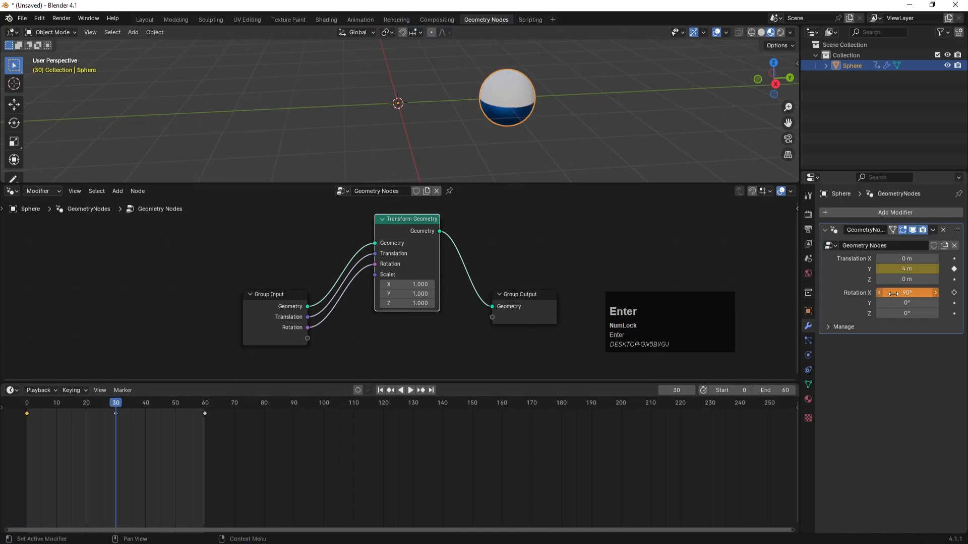
pyautogui.click(899, 293)
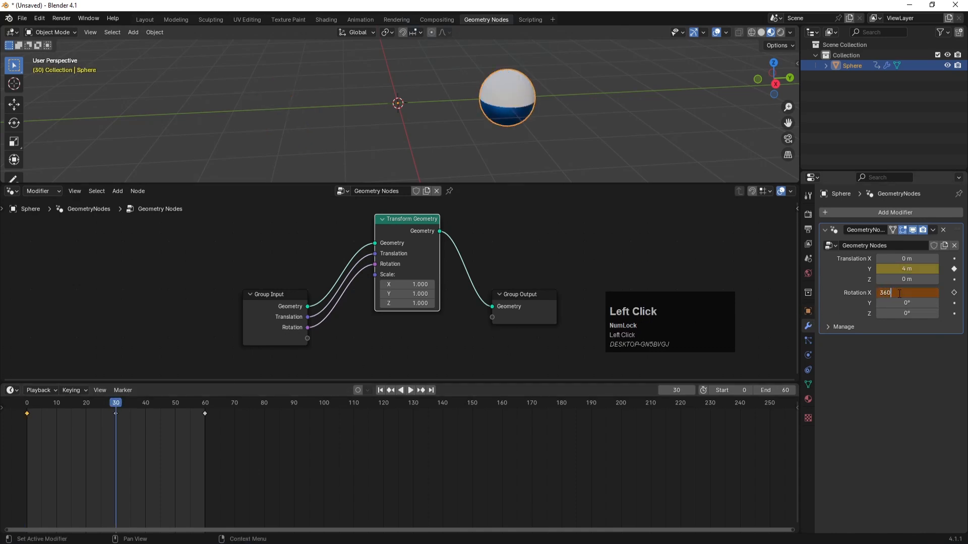
pyautogui.write('360')
pyautogui.press('Return')
pyautogui.click(953, 293)
# Play the animation to check the sphere's rolling direction and return to the frame 30 keyframe
pyautogui.click(410, 390)
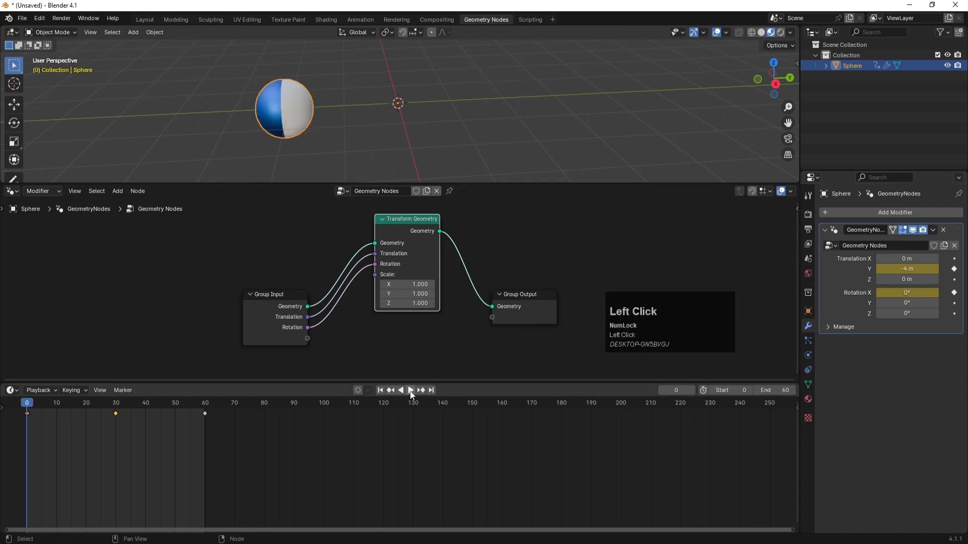
pyautogui.click(410, 391)
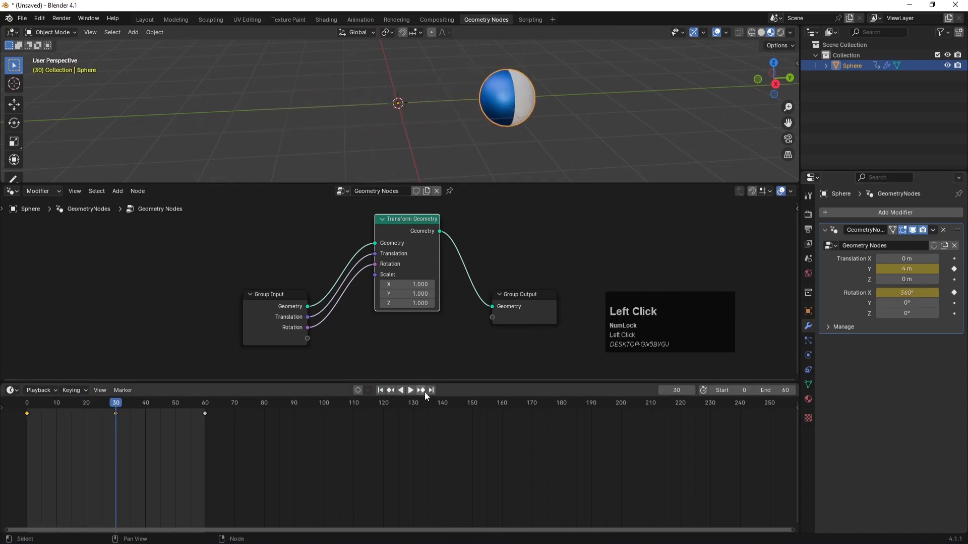
pyautogui.click(424, 392)
pyautogui.click(392, 390)
# Change the X rotation at frame 30 to -360° and update its keyframe
pyautogui.click(882, 293)
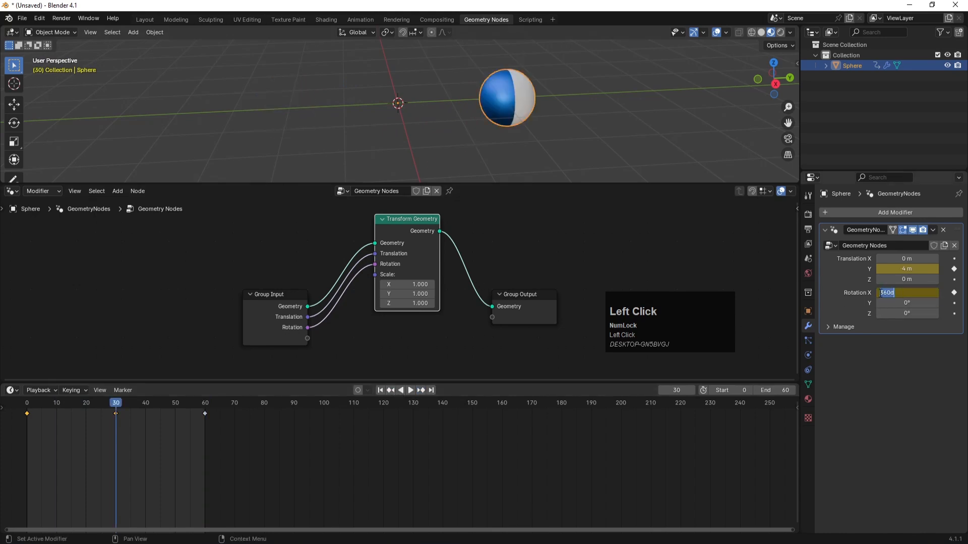
pyautogui.write('-')
pyautogui.press('Return')
pyautogui.click(954, 293)
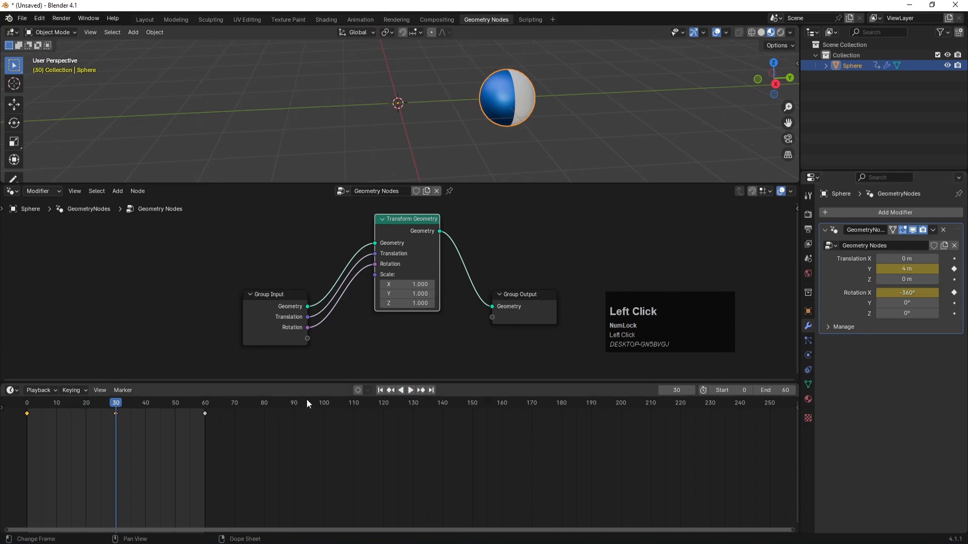
# Keyframe the modifier's X rotation at 0° on frame 60
pyautogui.click(388, 392)
pyautogui.click(410, 391)
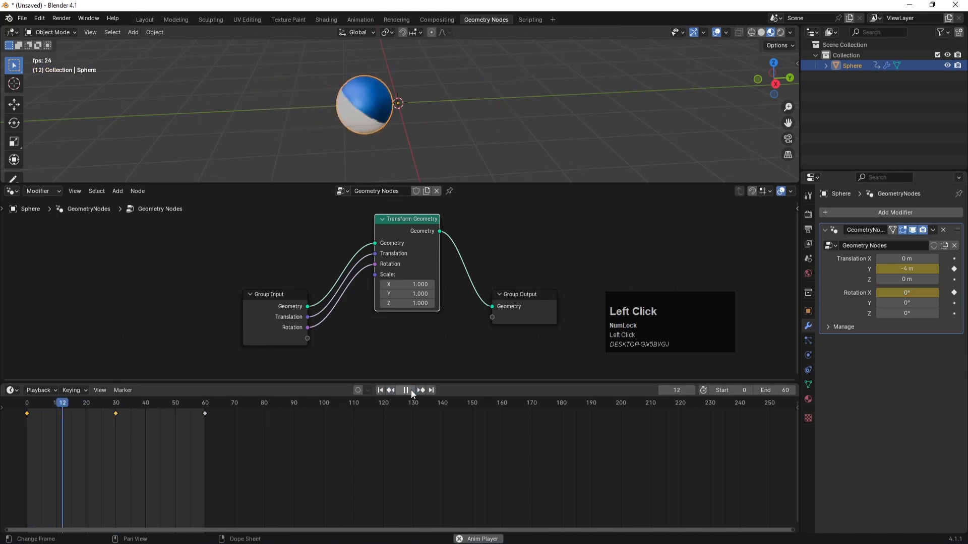
pyautogui.moveTo(199, 408); pyautogui.dragTo(205, 406)
pyautogui.doubleClick(908, 292)
pyautogui.write('0d')
pyautogui.press('Return')
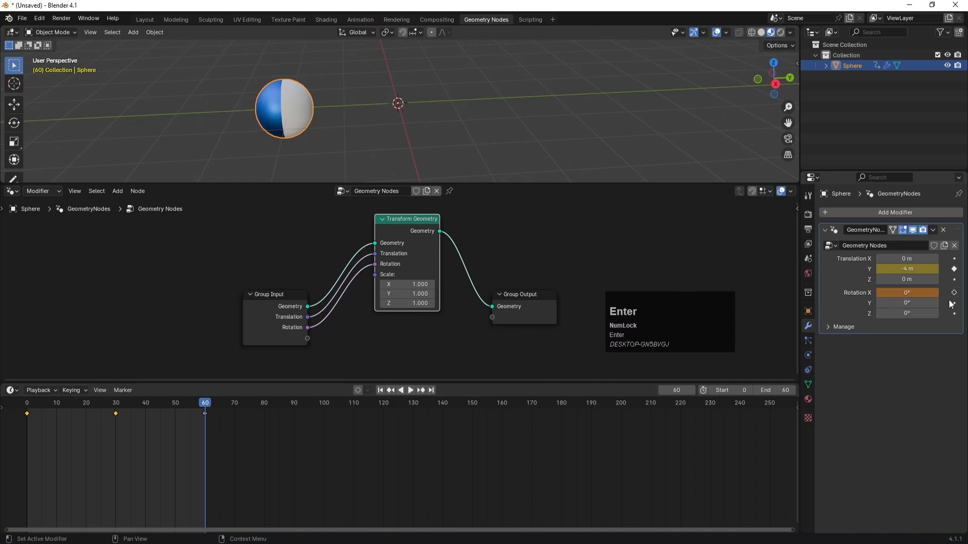
pyautogui.click(954, 293)
# Play the animation from the start to check the sphere's back-and-forth roll, and return to frame 0
pyautogui.click(380, 391)
pyautogui.click(409, 390)
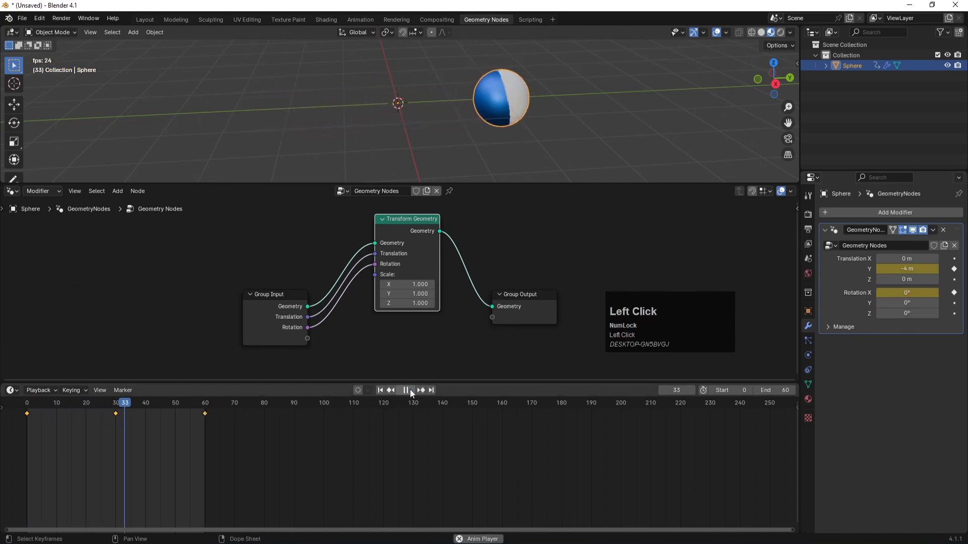
pyautogui.click(410, 390)
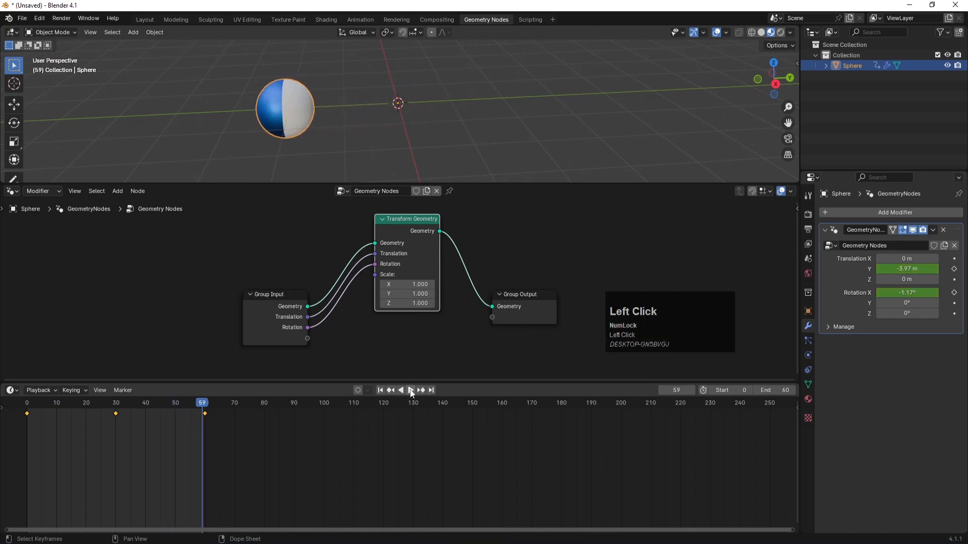
pyautogui.moveTo(205, 410); pyautogui.dragTo(27, 425)
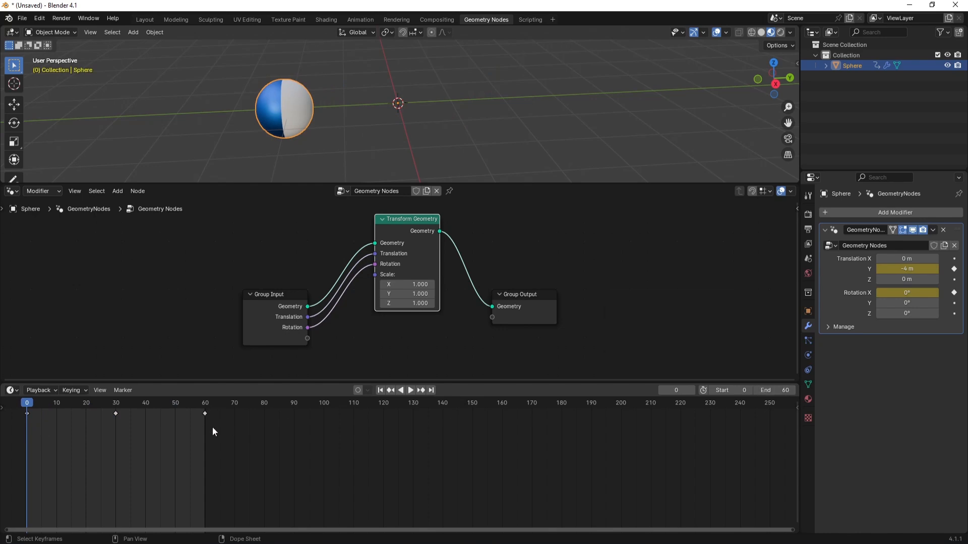
# Select all the sphere's keyframes and show their curves in a Graph Editor in place of the Timeline
pyautogui.moveTo(253, 443); pyautogui.dragTo(3, 415)
pyautogui.click(17, 391)
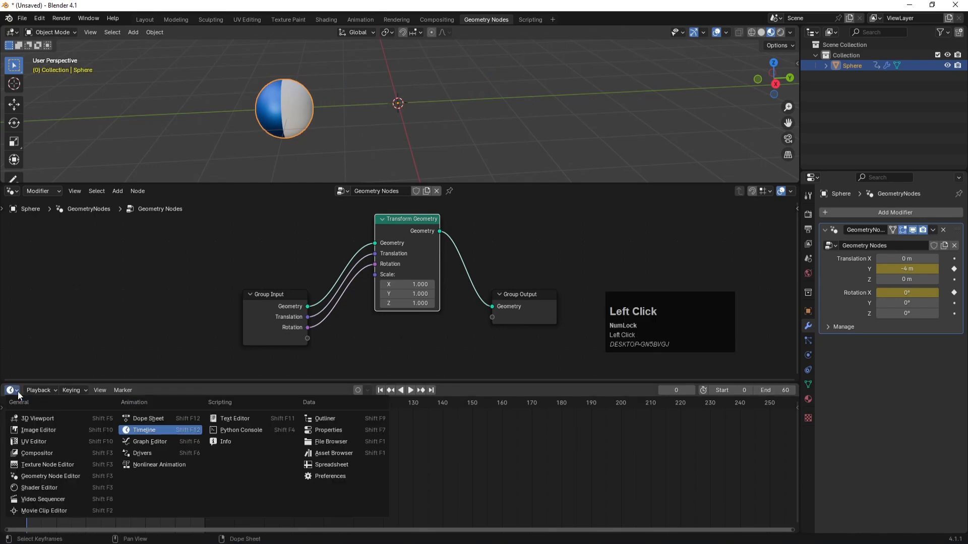
pyautogui.click(149, 443)
pyautogui.scroll(-3, 272, 478)
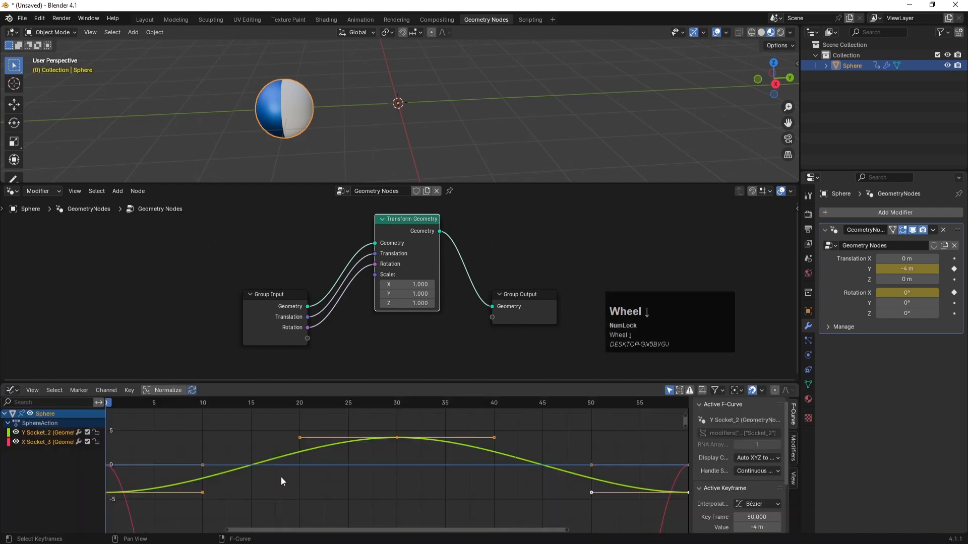
pyautogui.scroll(-2, 281, 480)
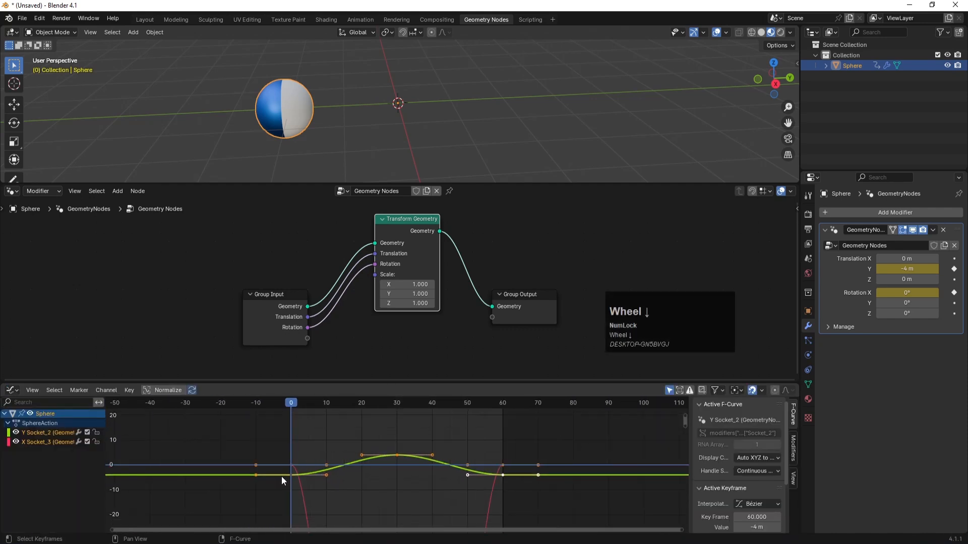
# Add a Cycles modifier to both the Y translation and X rotation F-curves
pyautogui.click(266, 448)
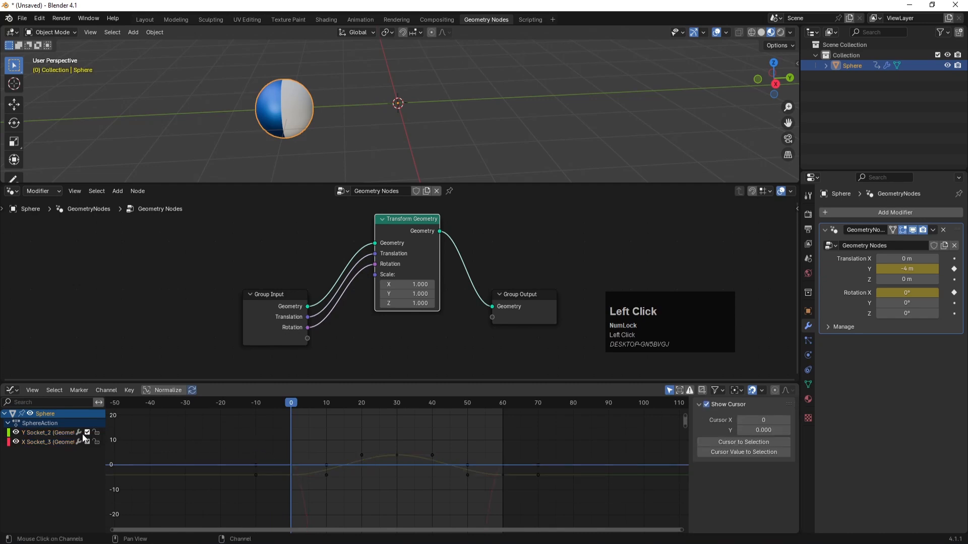
pyautogui.click(60, 433)
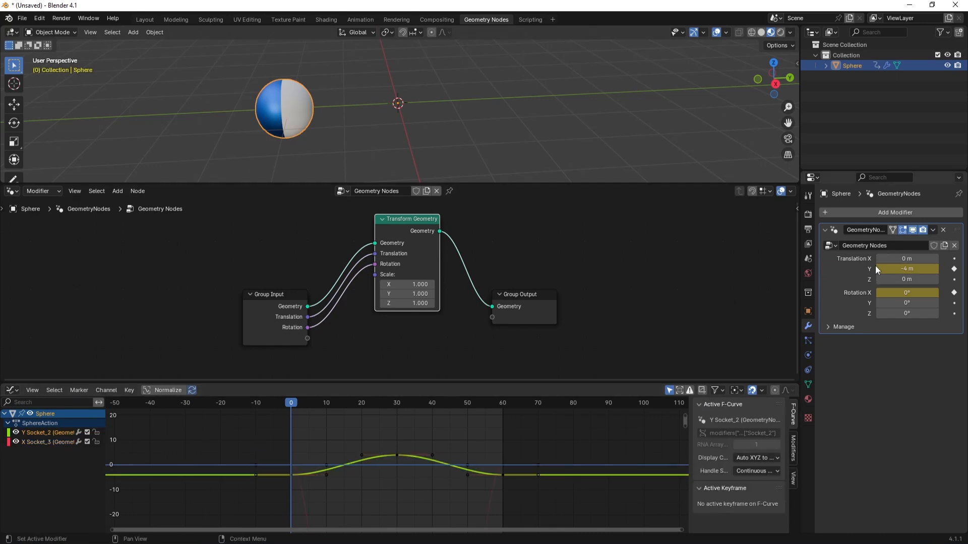
pyautogui.click(53, 443)
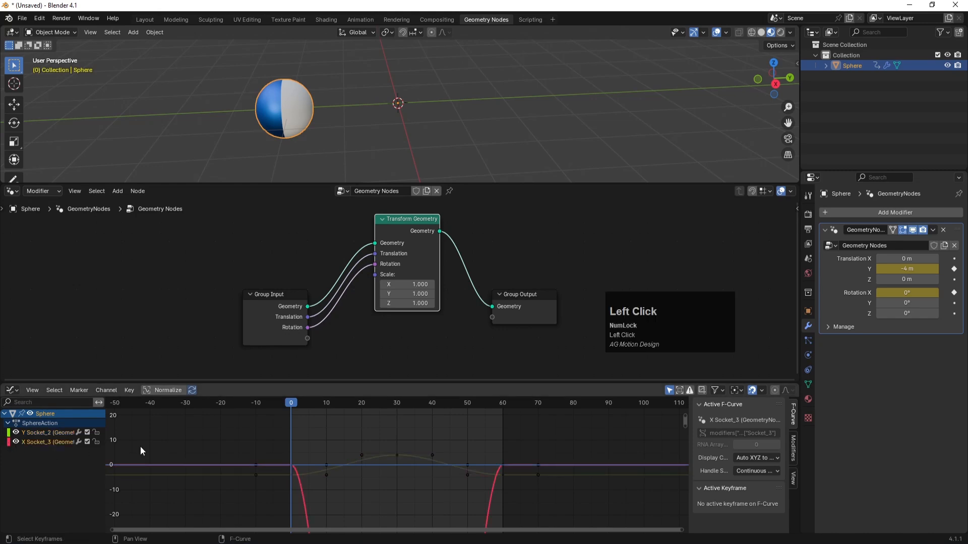
pyautogui.click(277, 436)
pyautogui.click(48, 441)
pyautogui.keyDown('shift'); pyautogui.click(45, 435); pyautogui.keyUp('shift')
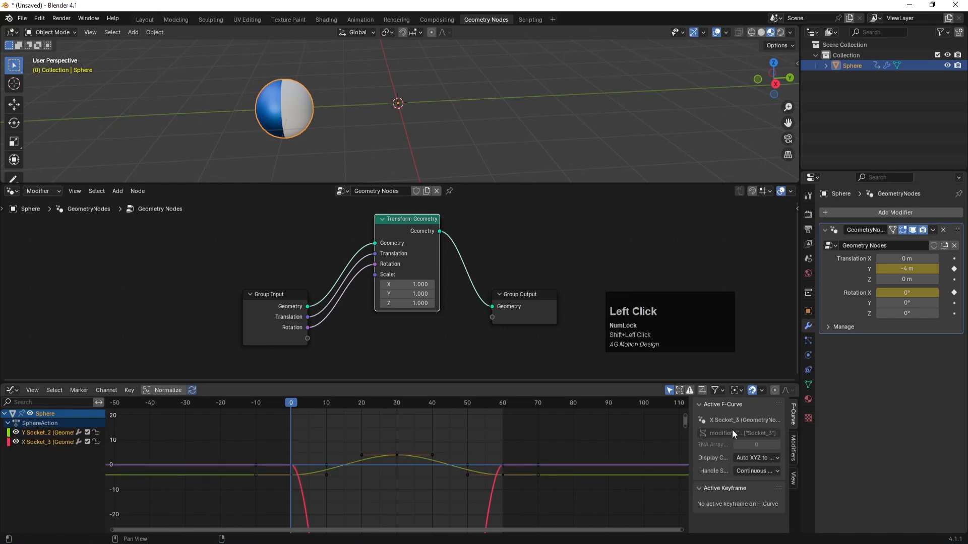
pyautogui.click(793, 447)
pyautogui.click(731, 406)
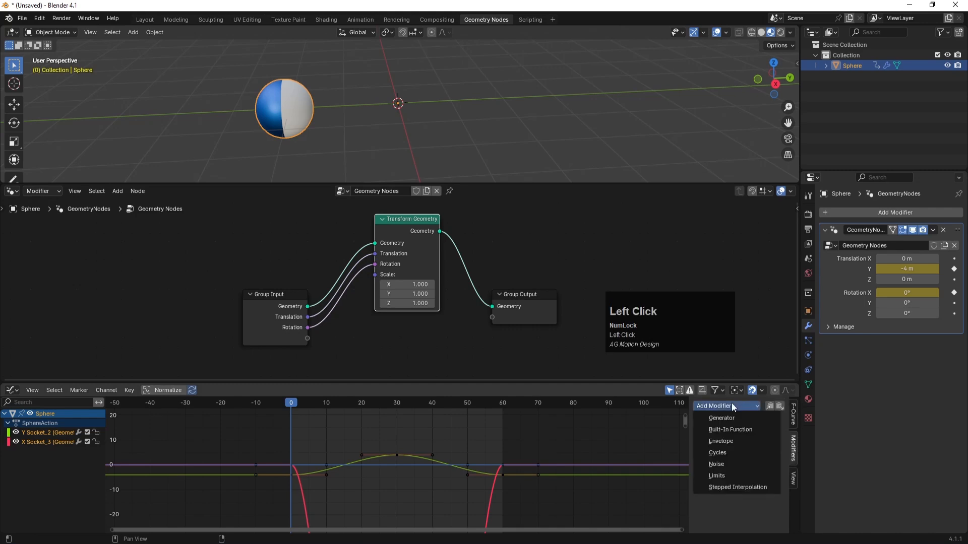
pyautogui.click(724, 452)
# Examine how the cycled curves repeat around the keyframed range and scrub to frame 33
pyautogui.scroll(-6, 464, 458)
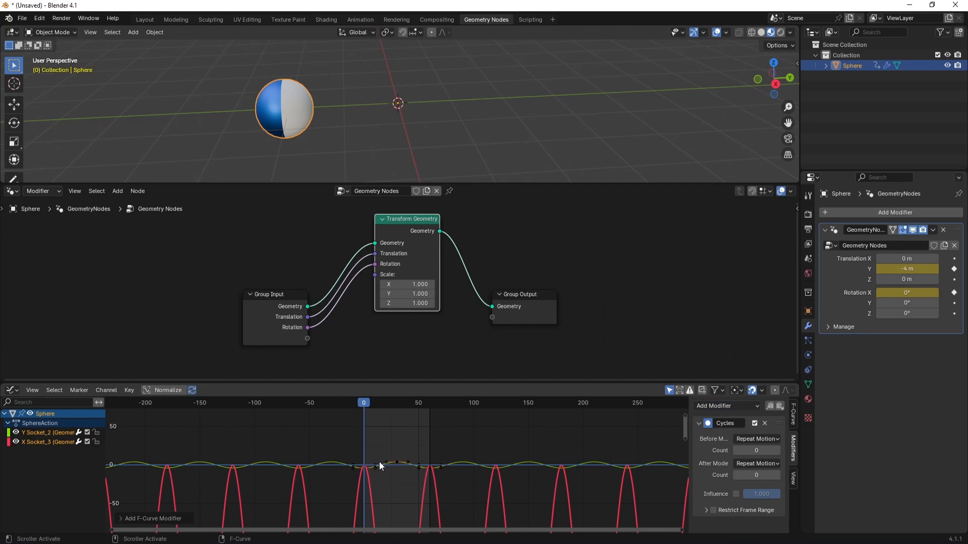
pyautogui.moveTo(365, 401); pyautogui.dragTo(287, 401)
pyautogui.scroll(-2, 322, 465)
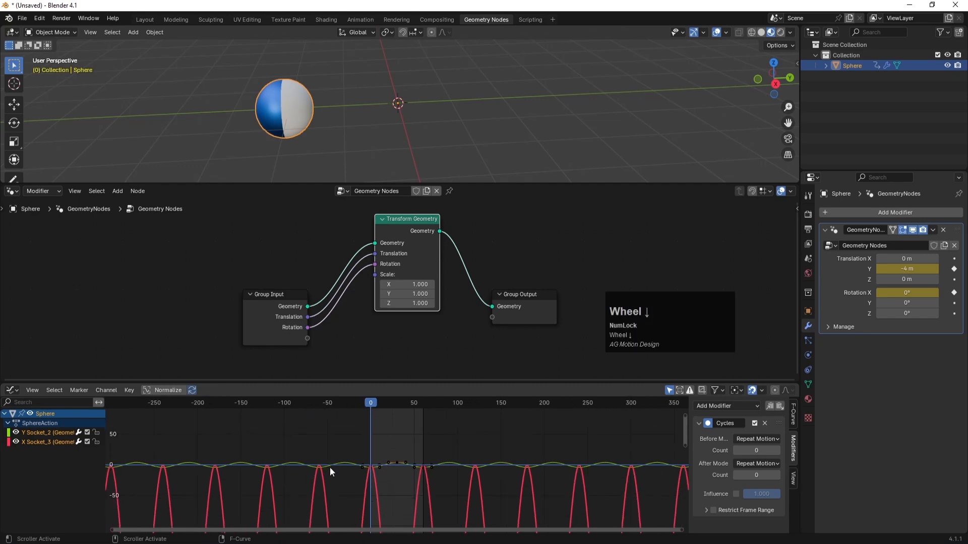
pyautogui.moveTo(484, 407); pyautogui.dragTo(399, 407)
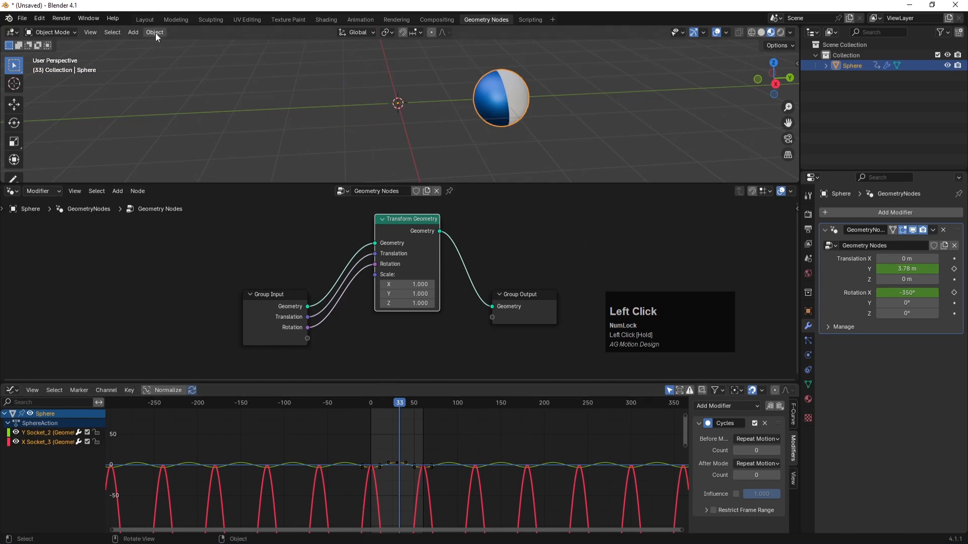
# Enlarge the timeline in the Layout workspace, and turn the Geometry Nodes workspace's Graph Editor back into a shorter Timeline
pyautogui.click(145, 19)
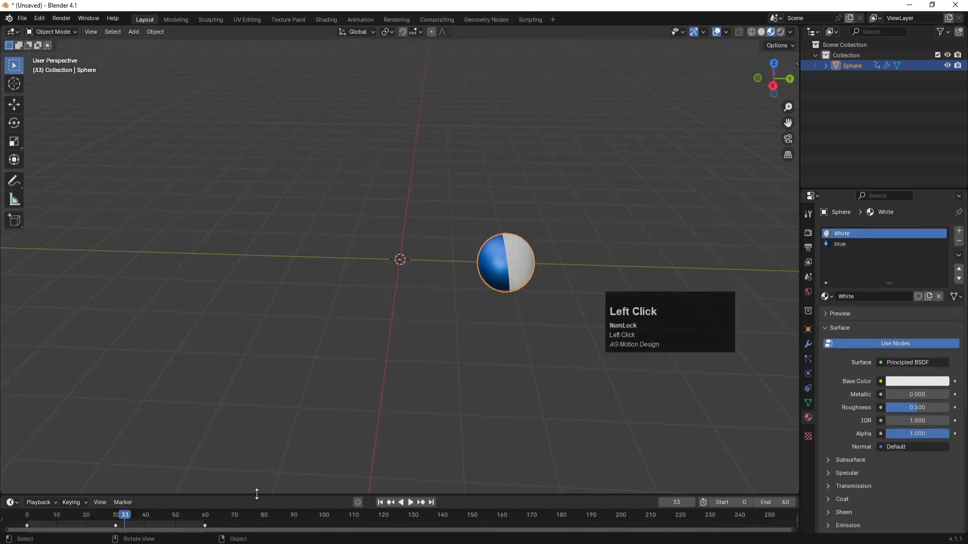
pyautogui.moveTo(257, 494); pyautogui.dragTo(257, 449)
pyautogui.click(485, 19)
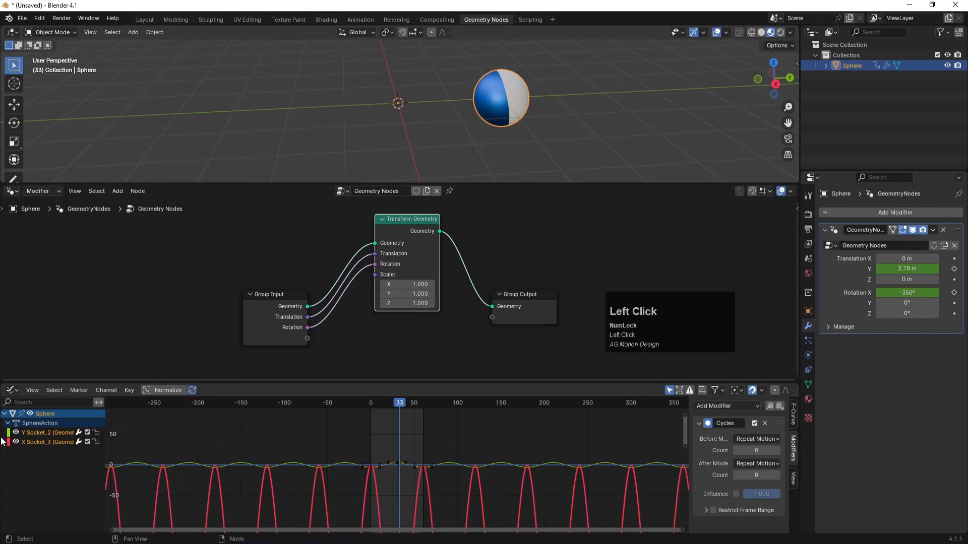
pyautogui.click(14, 391)
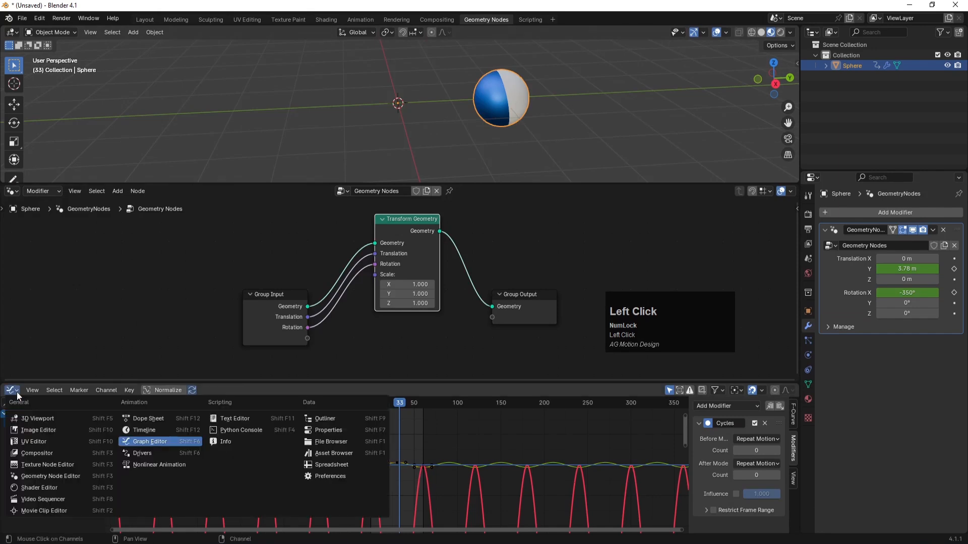
pyautogui.click(132, 430)
pyautogui.moveTo(346, 383); pyautogui.dragTo(356, 485)
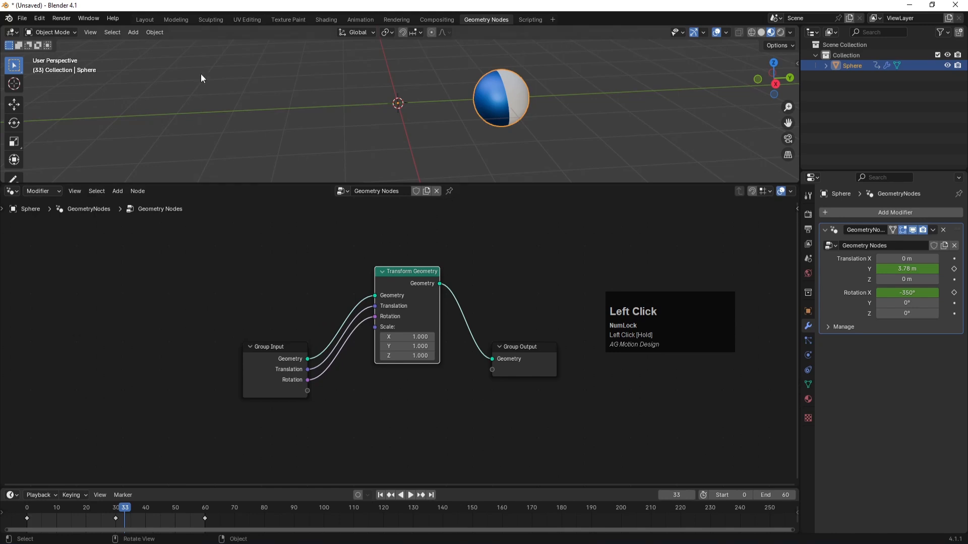
# Play the rolling animation from the start in the Layout workspace and return to frame 0
pyautogui.click(152, 19)
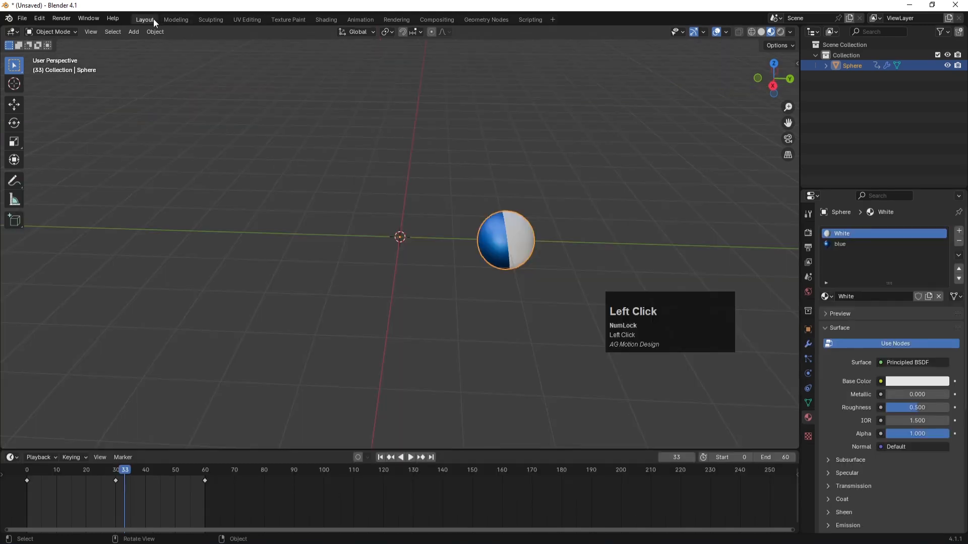
pyautogui.click(380, 458)
pyautogui.click(410, 459)
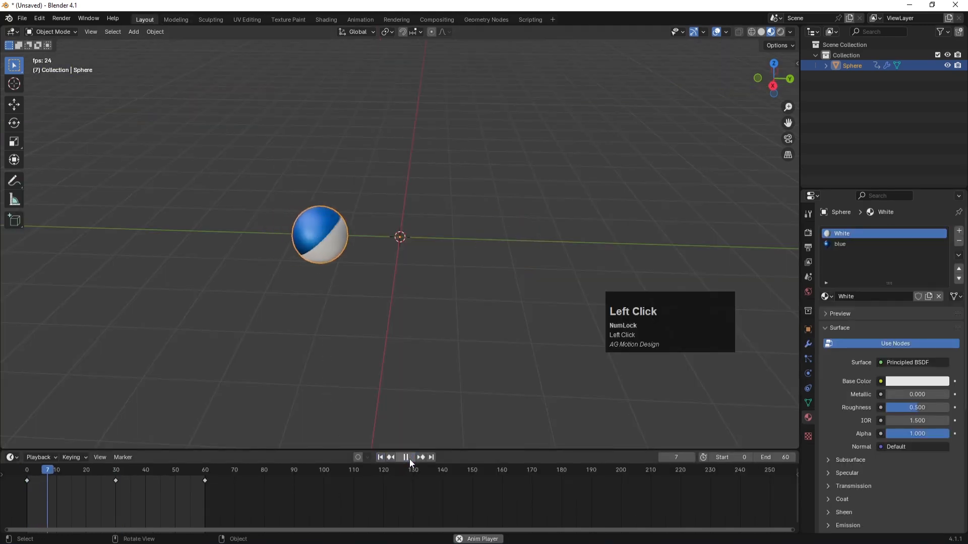
pyautogui.click(410, 459)
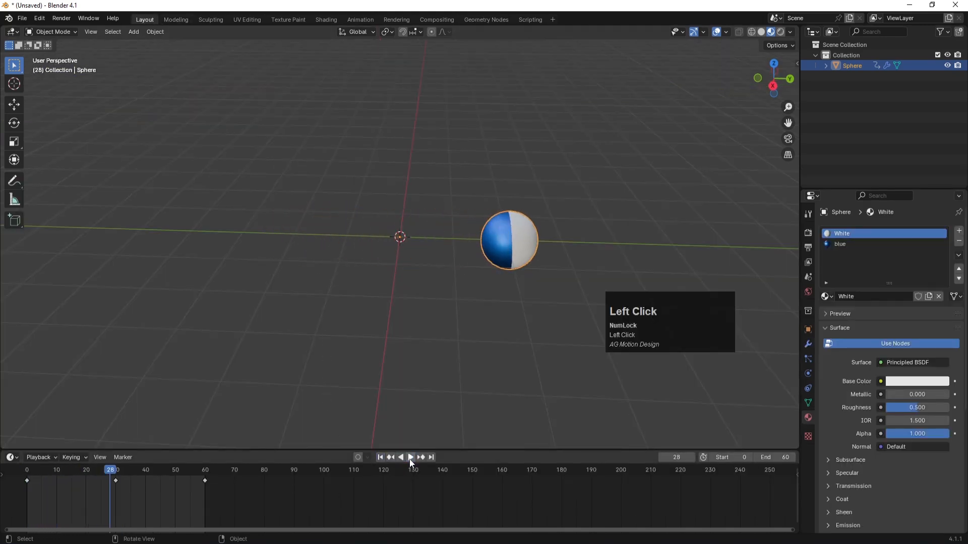
pyautogui.click(379, 458)
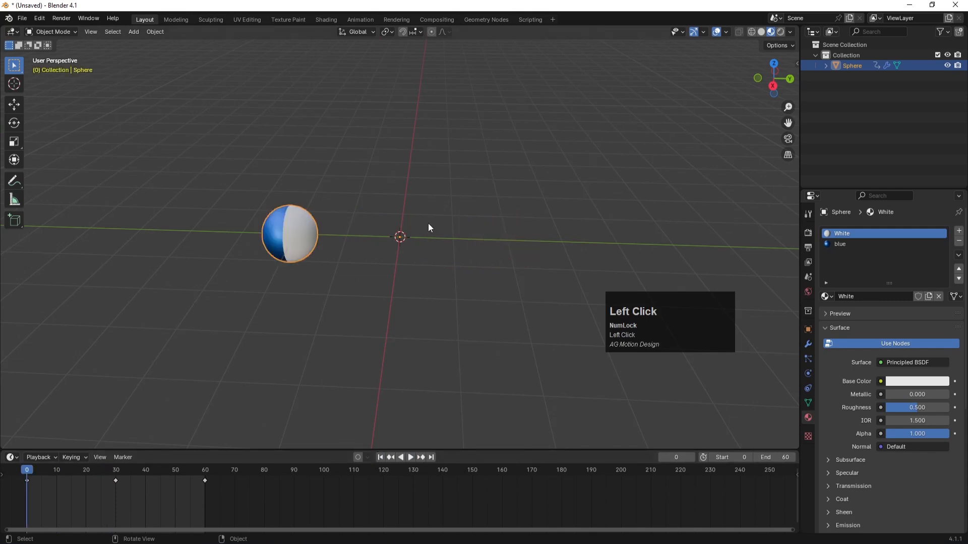
# In top view, copy and paste the animated sphere, and select only the copy
pyautogui.press('KP_7')
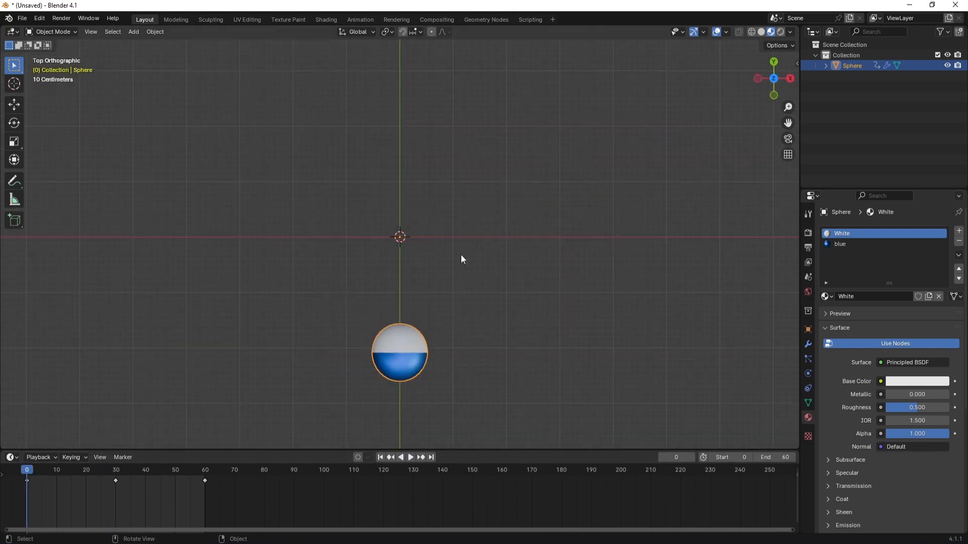
pyautogui.click(422, 330)
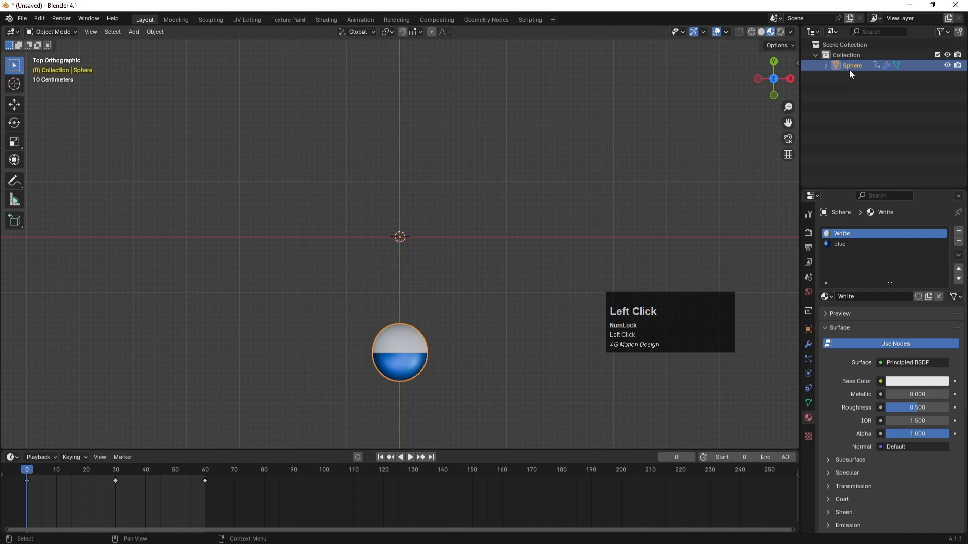
pyautogui.hotkey('ctrl', 'c')
pyautogui.hotkey('ctrl', 'v')
pyautogui.click(863, 101)
pyautogui.click(860, 78)
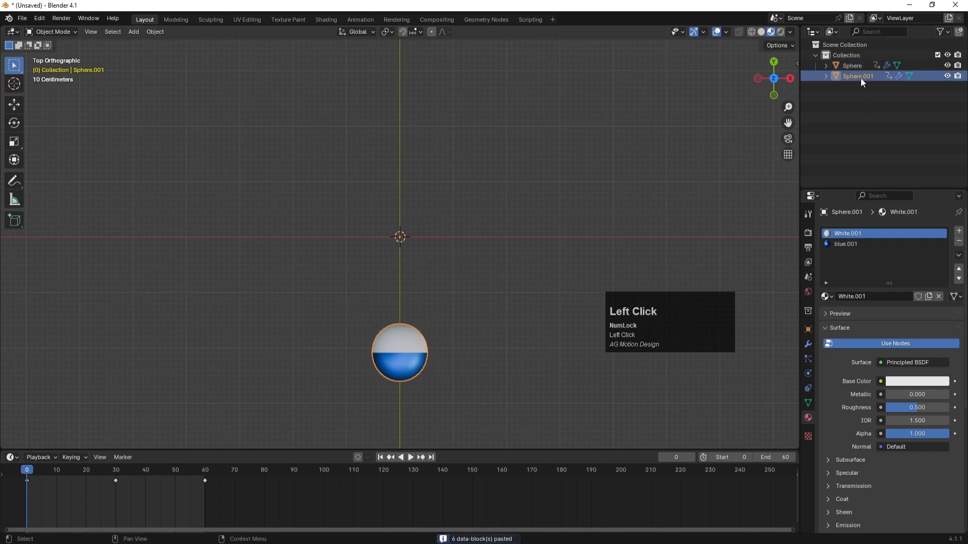
# Set the copied sphere's Z rotation to 45°
pyautogui.click(808, 329)
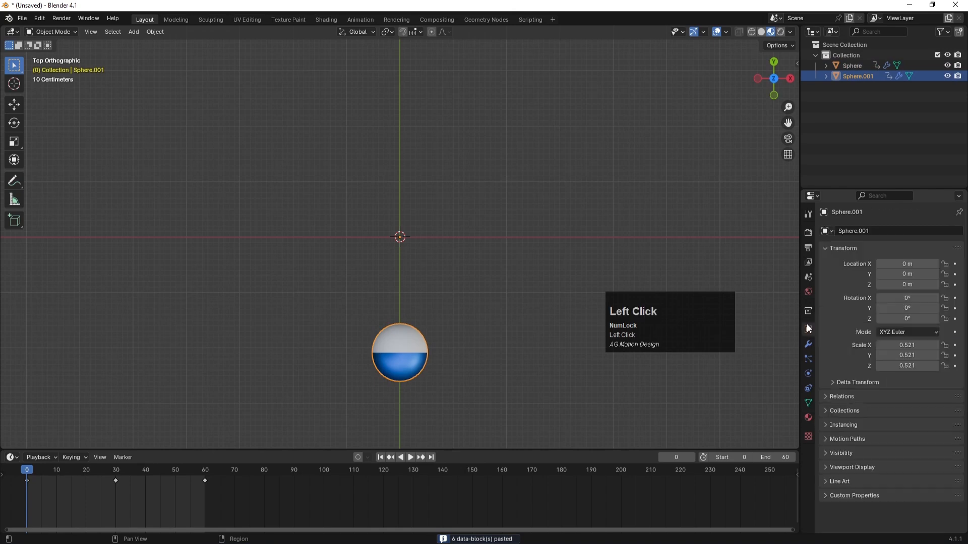
pyautogui.moveTo(906, 318); pyautogui.dragTo(930, 319)
pyautogui.click(913, 317)
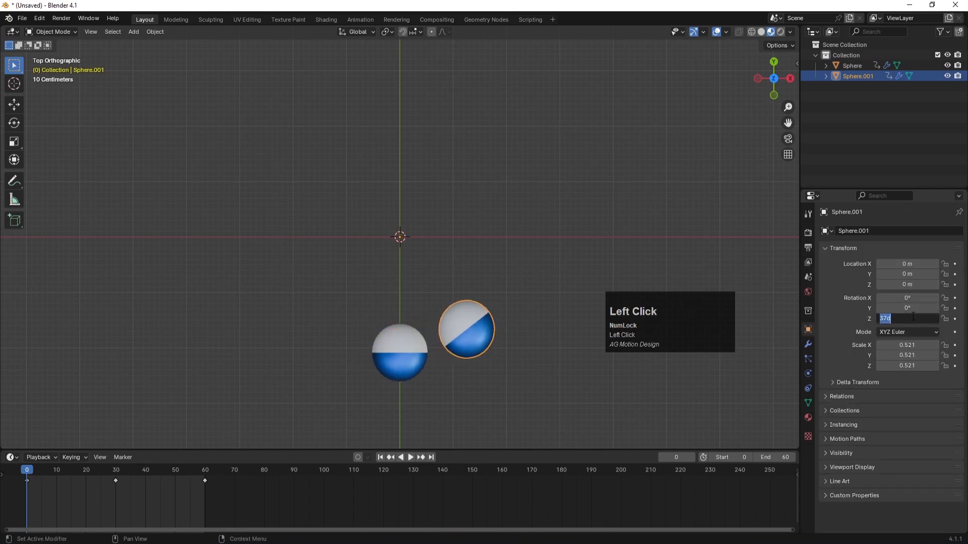
pyautogui.press('Return')
# Copy and paste the 45° sphere, and set the new copy's Z rotation to 90°
pyautogui.click(857, 76)
pyautogui.hotkey('ctrl', 'c')
pyautogui.hotkey('ctrl', 'v')
pyautogui.click(858, 87)
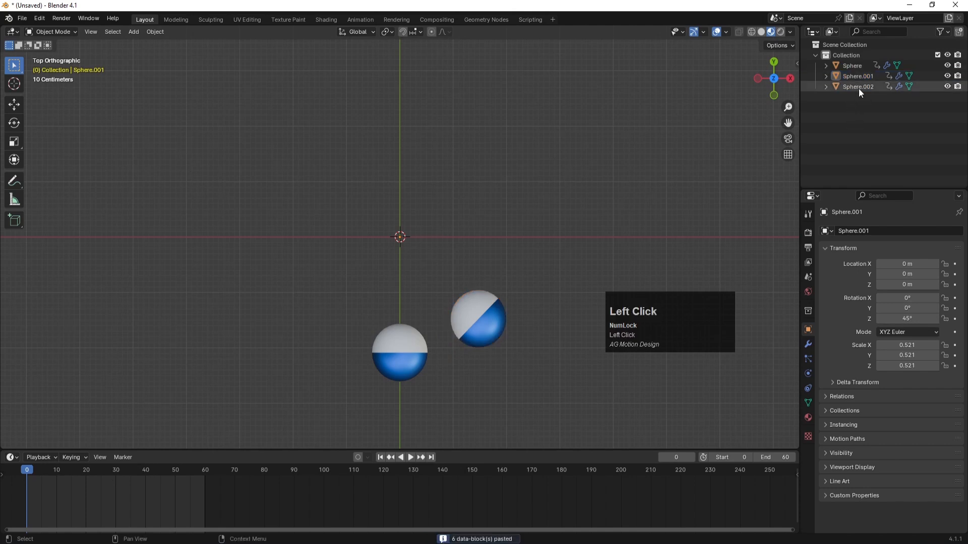
pyautogui.click(913, 318)
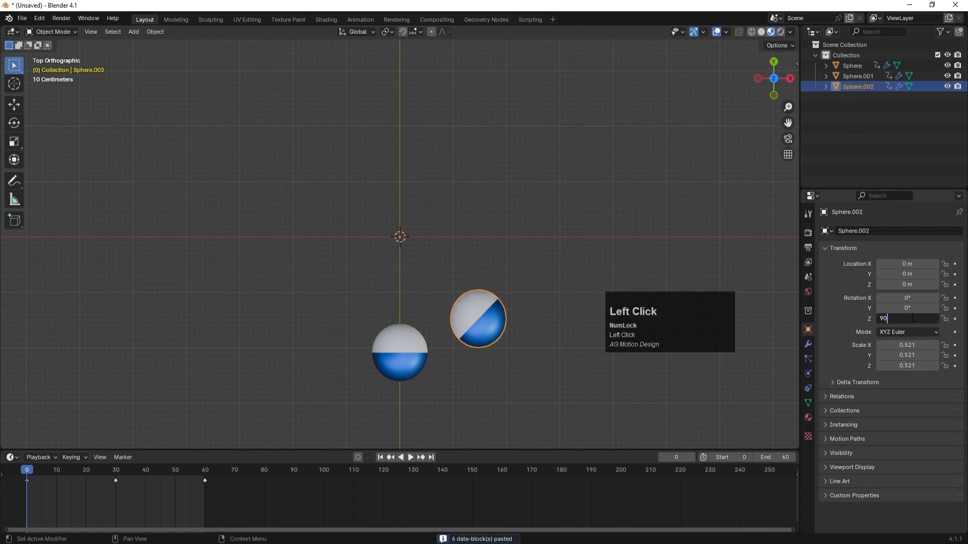
pyautogui.write('90')
pyautogui.press('Return')
# Copy and paste the 90° sphere, and add 45° to the new copy's Z rotation for 135°
pyautogui.click(852, 83)
pyautogui.hotkey('ctrl', 'c')
pyautogui.hotkey('ctrl', 'v')
pyautogui.click(866, 98)
pyautogui.click(917, 321)
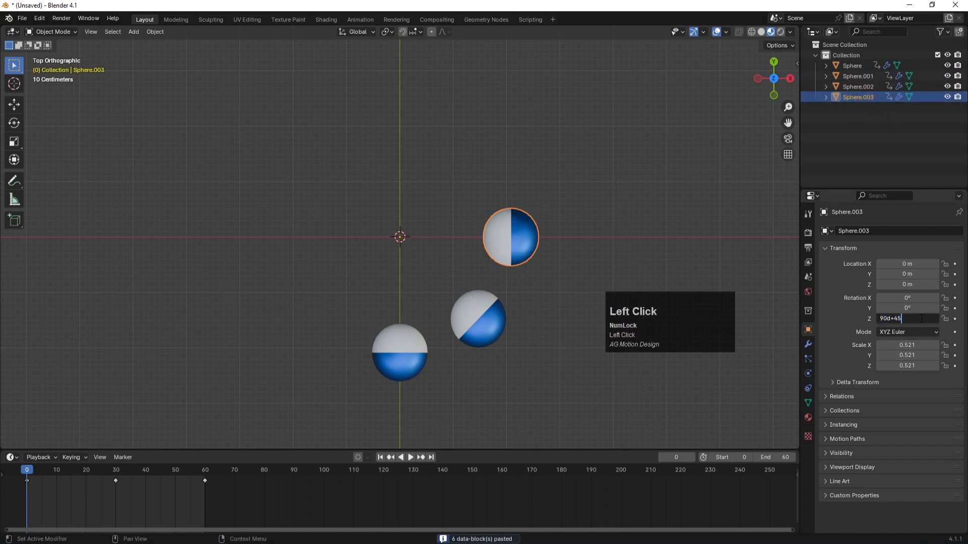
pyautogui.write('+45')
pyautogui.press('Return')
pyautogui.click(869, 95)
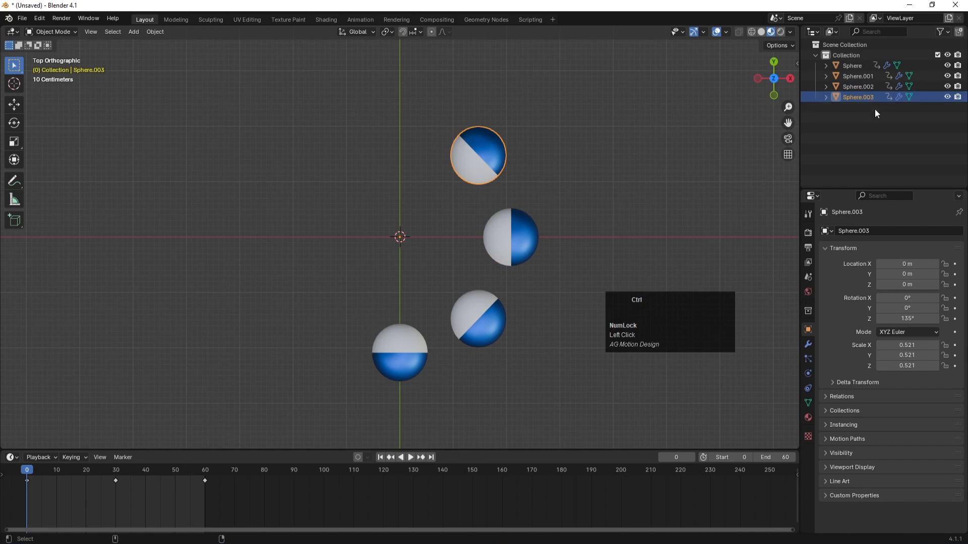
pyautogui.hotkey('ctrl', 'v')
pyautogui.click(875, 122)
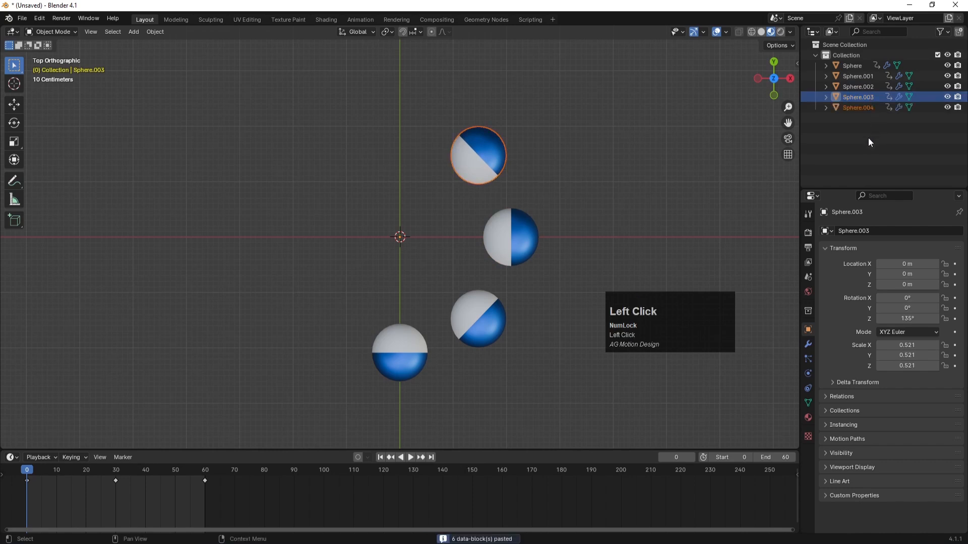
pyautogui.click(860, 108)
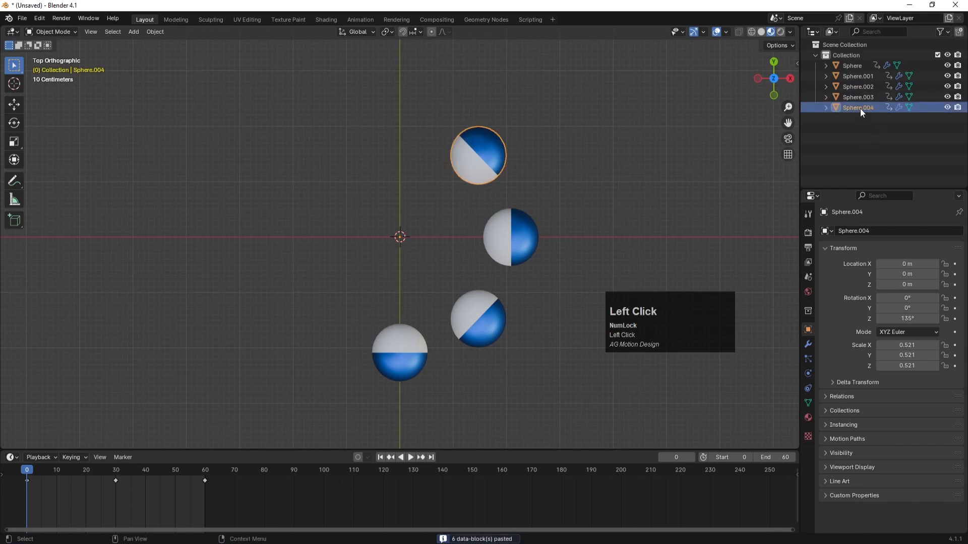
pyautogui.press('x')
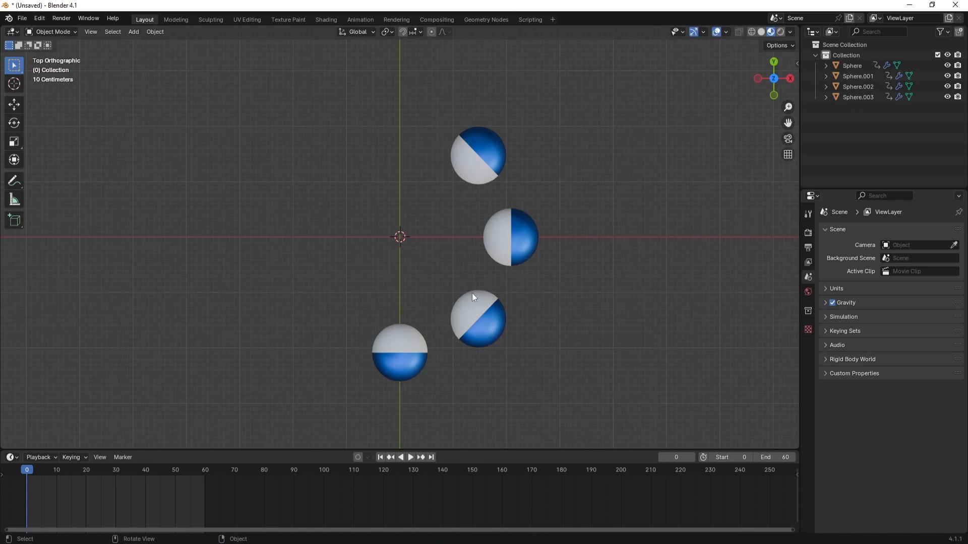
# Shift all keyframes of the 45° sphere so its animation starts at frame 5
pyautogui.click(416, 369)
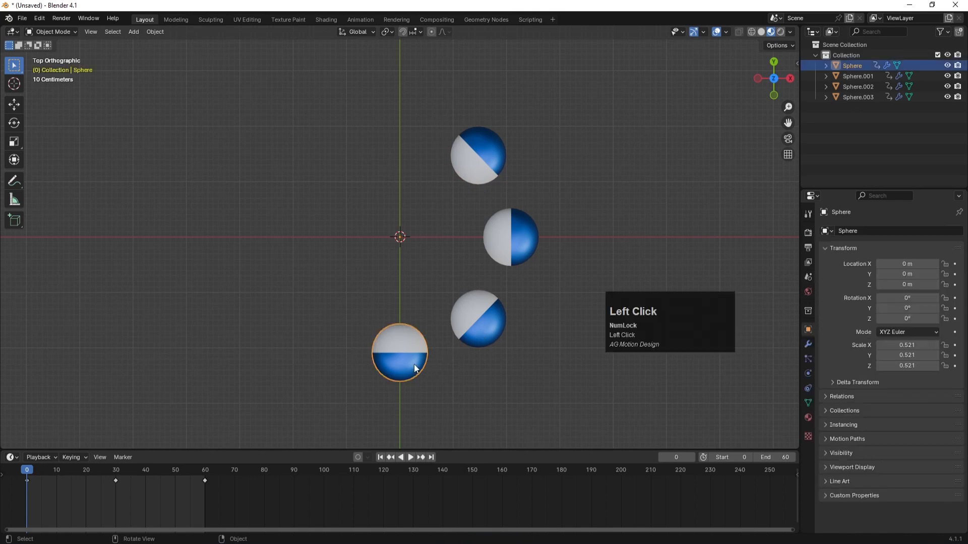
pyautogui.moveTo(32, 473); pyautogui.dragTo(41, 471)
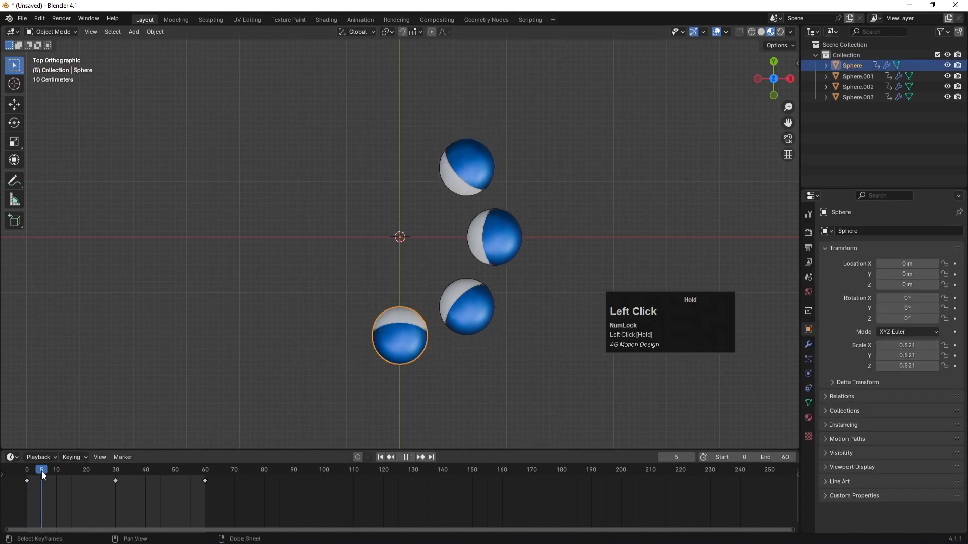
pyautogui.click(456, 302)
pyautogui.moveTo(233, 501); pyautogui.dragTo(56, 471)
# Shift the keyframes of the 90° sphere to start at frame 10 and those of the 135° sphere to start at frame 15
pyautogui.click(473, 252)
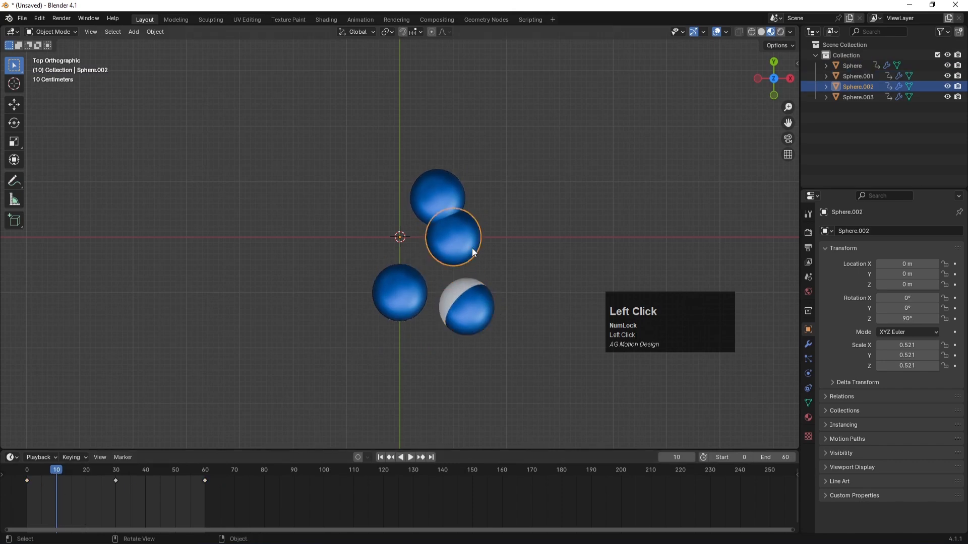
pyautogui.moveTo(243, 492); pyautogui.dragTo(59, 485)
pyautogui.click(71, 471)
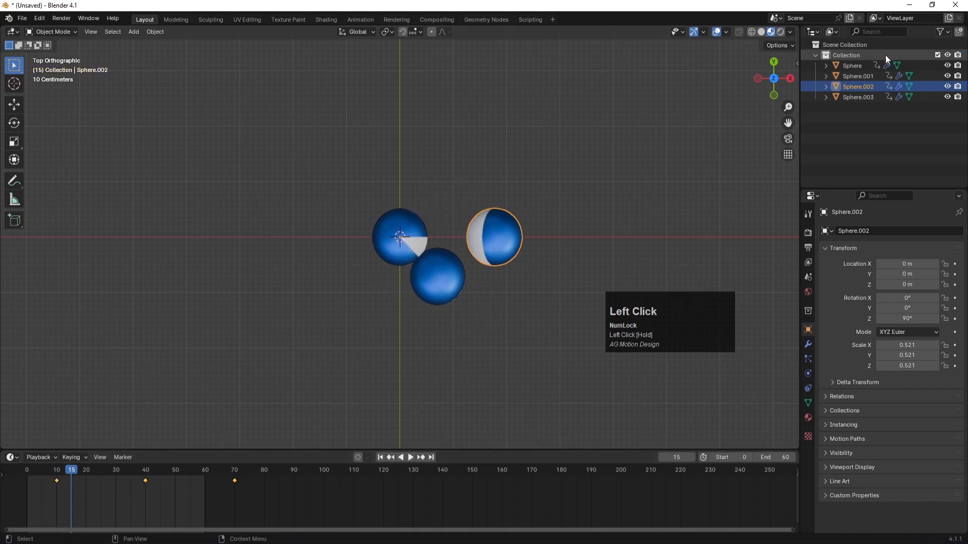
pyautogui.click(858, 98)
pyautogui.moveTo(256, 510); pyautogui.dragTo(8, 483)
# Play the animation from frame 0 in top view to check the 5-frame stagger
pyautogui.press('space')
pyautogui.press('space')
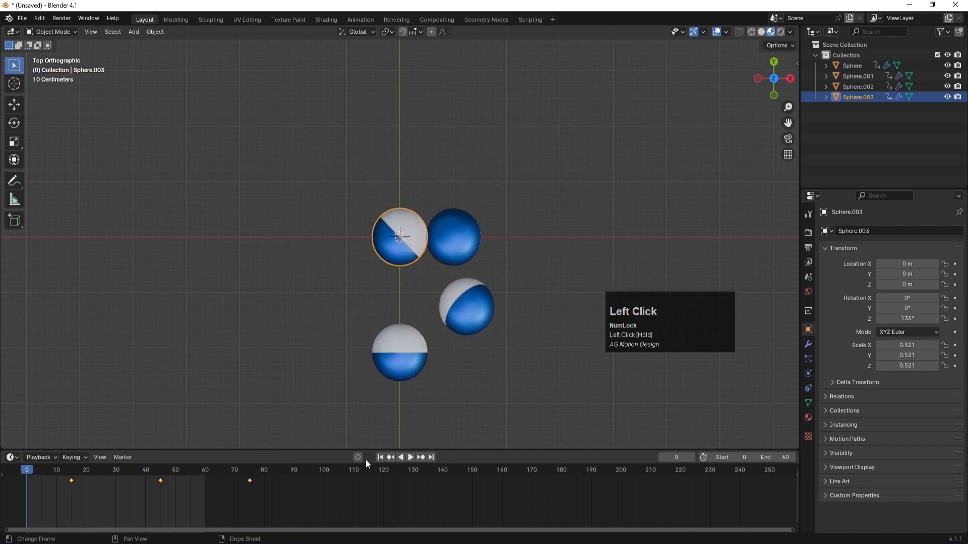
pyautogui.click(410, 457)
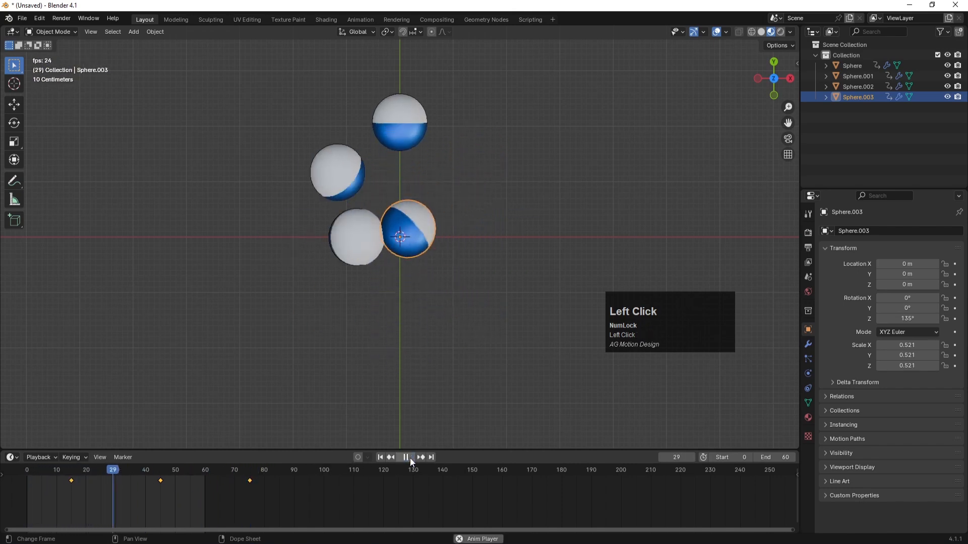
pyautogui.click(410, 458)
# Try starting the 45°, 90° and 135° spheres' keyframes at frames 10, 20 and 30, and play the animation
pyautogui.click(56, 474)
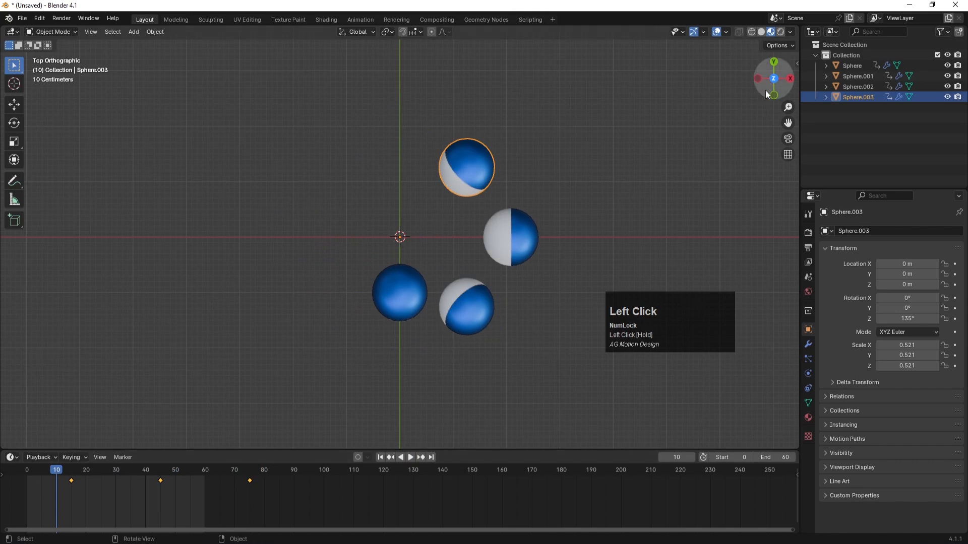
pyautogui.click(868, 76)
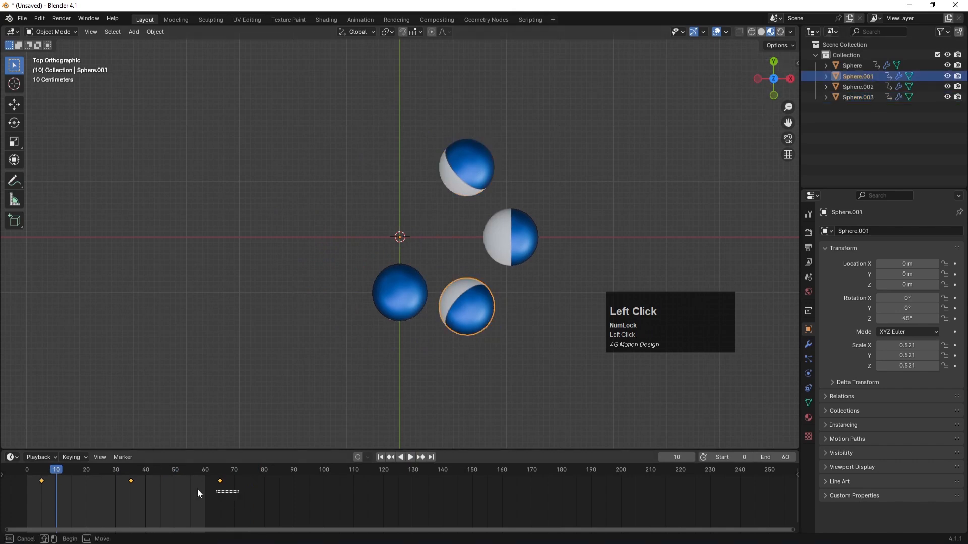
pyautogui.moveTo(40, 480); pyautogui.dragTo(55, 481)
pyautogui.moveTo(43, 463); pyautogui.dragTo(86, 491)
pyautogui.click(116, 470)
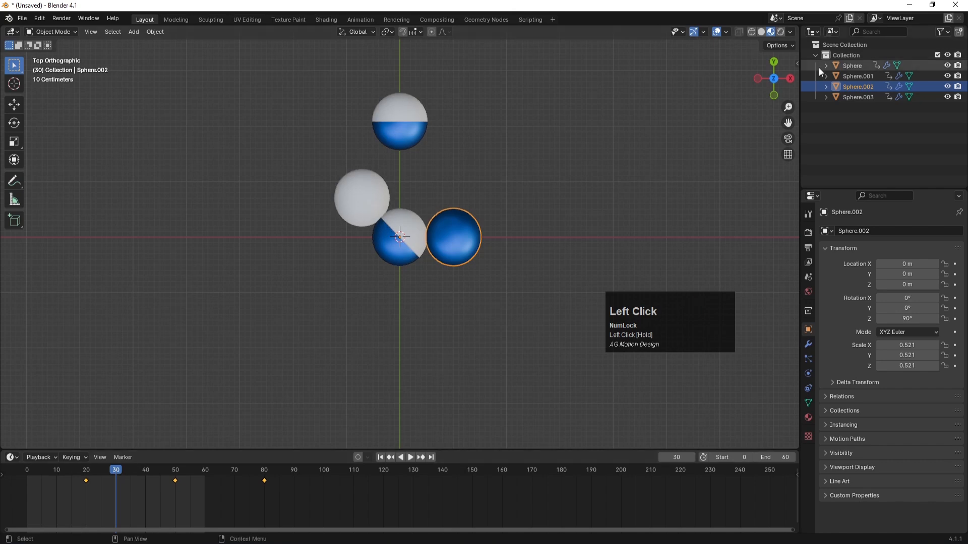
pyautogui.click(852, 99)
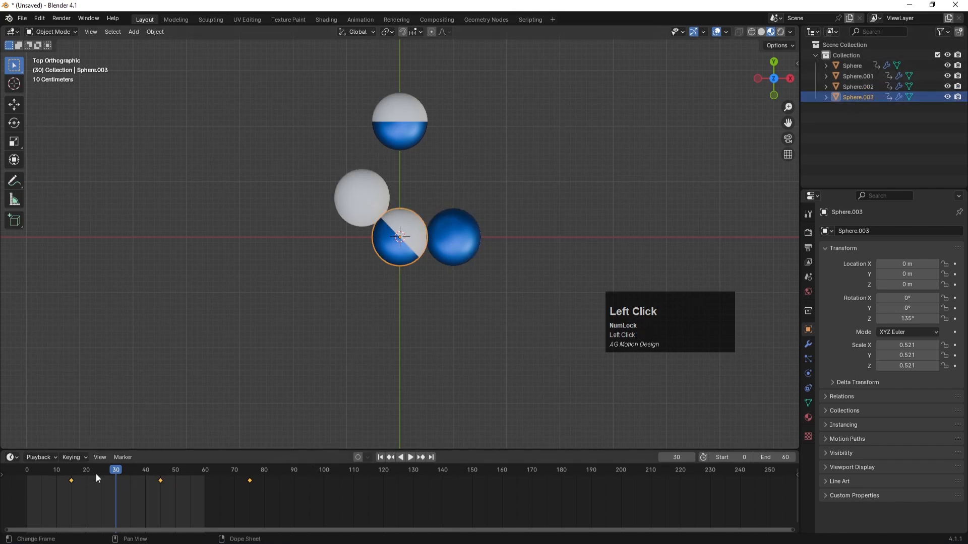
pyautogui.moveTo(73, 479); pyautogui.dragTo(120, 487)
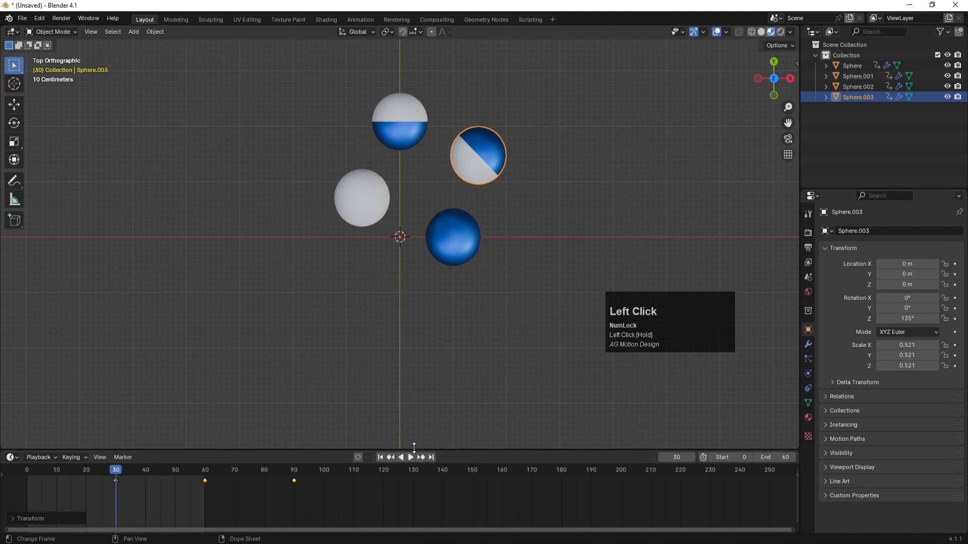
pyautogui.click(413, 456)
pyautogui.click(413, 456)
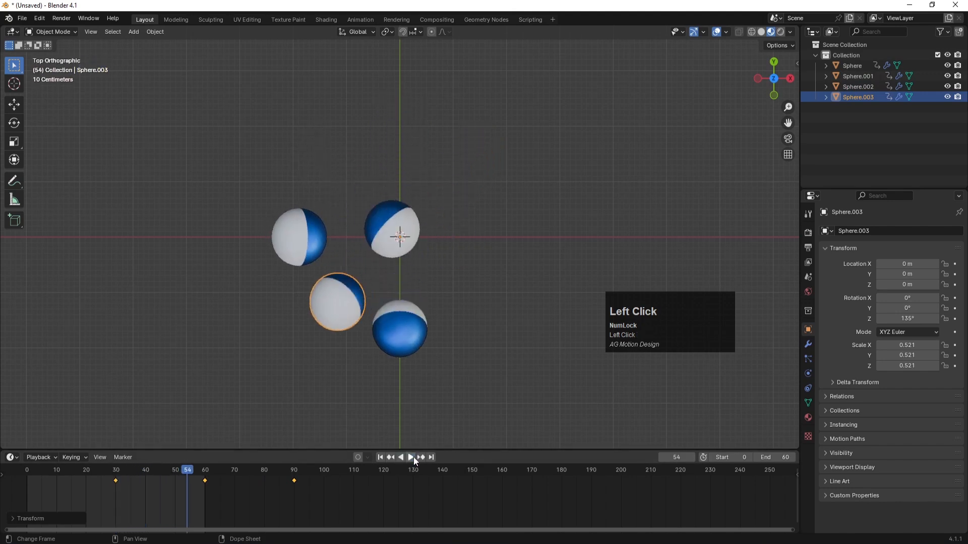
# Undo the 10-frame keyframe stagger on the three copied spheres
pyautogui.hotkey('ctrl', 'z')
pyautogui.hotkey('ctrl', 'z')
pyautogui.hotkey('ctrl', 'z')
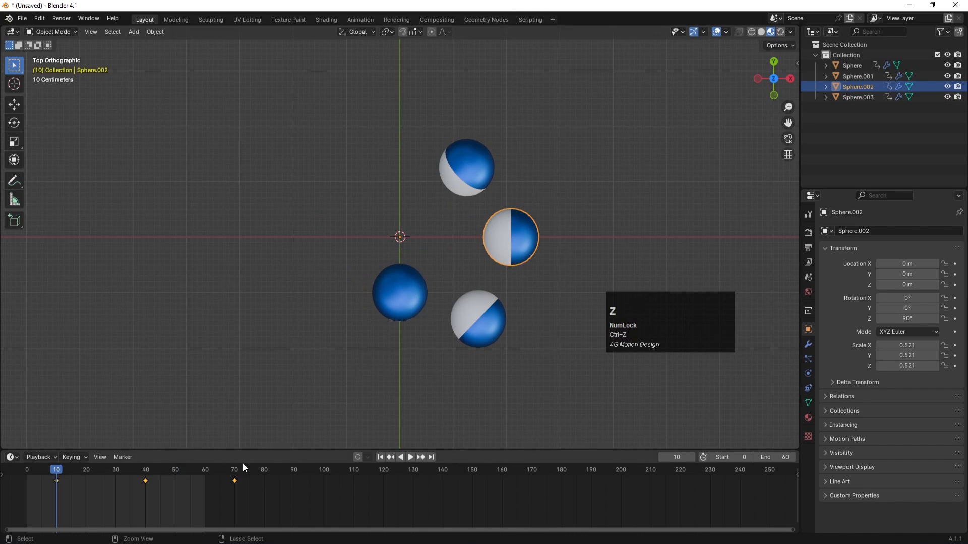
pyautogui.hotkey('ctrl', 'z')
pyautogui.hotkey('ctrl', 'z')
pyautogui.moveTo(80, 475); pyautogui.dragTo(19, 473)
pyautogui.hotkey('ctrl', 'z')
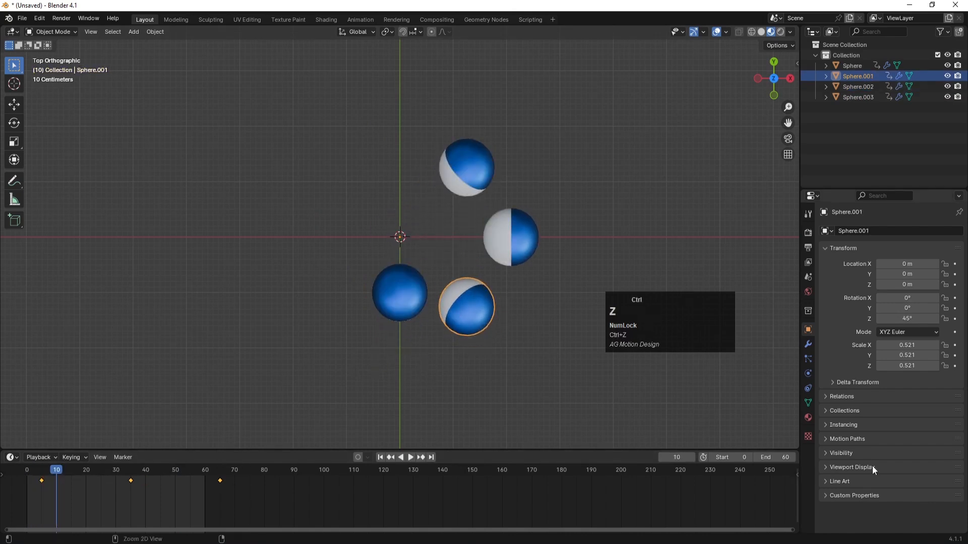
# Play the staggered animation in top view and in an angled perspective view to examine the rolling motion
pyautogui.click(413, 459)
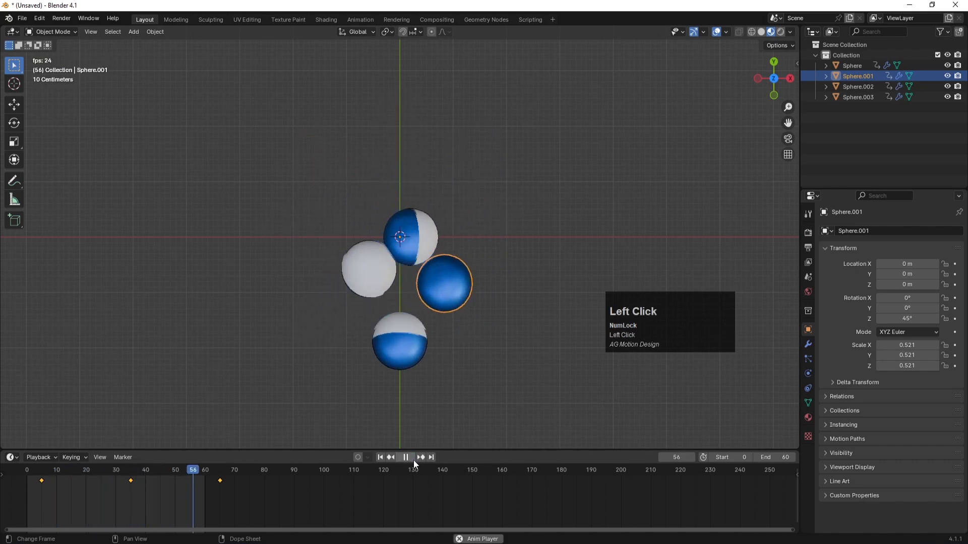
pyautogui.click(413, 460)
pyautogui.moveTo(502, 261); pyautogui.dragTo(354, 155, button='middle')
pyautogui.click(412, 458)
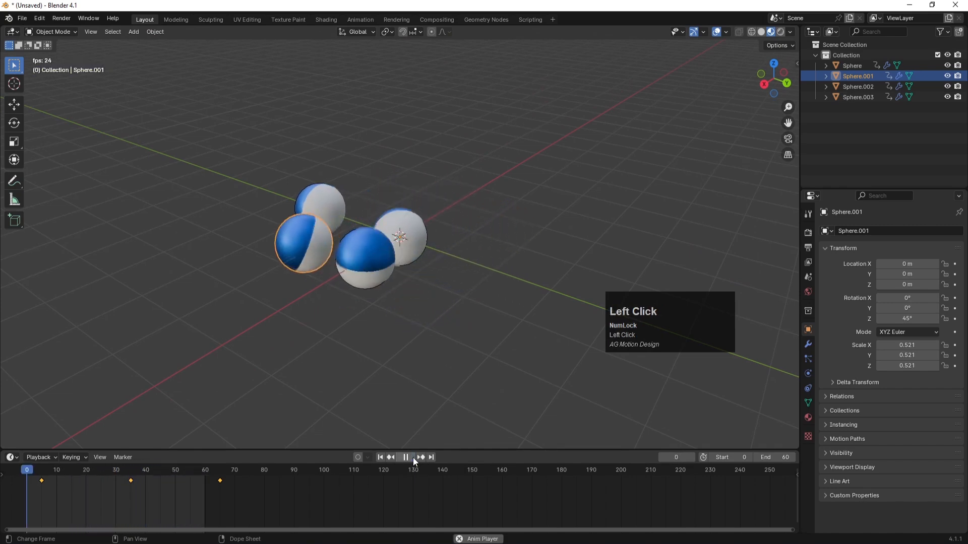
pyautogui.click(412, 458)
pyautogui.scroll(1, 413, 280)
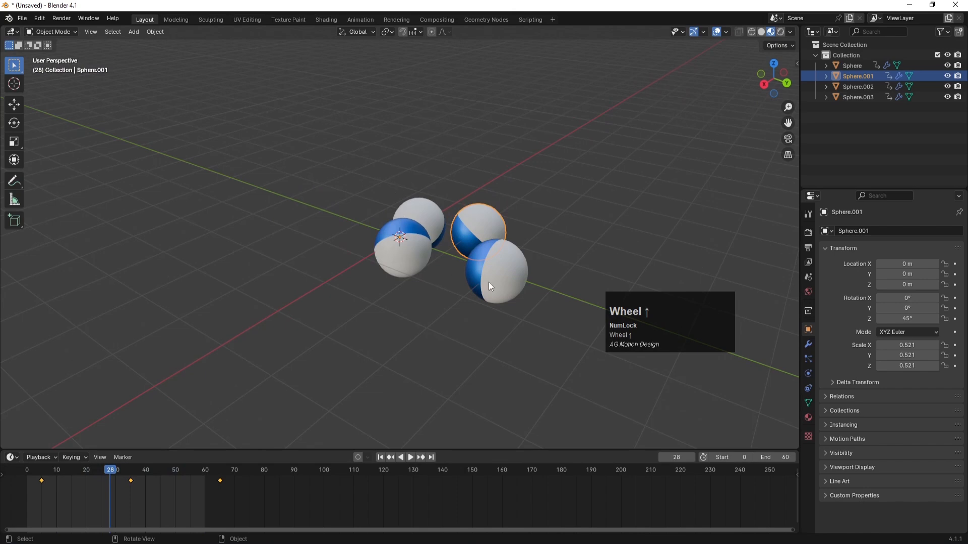
pyautogui.click(411, 457)
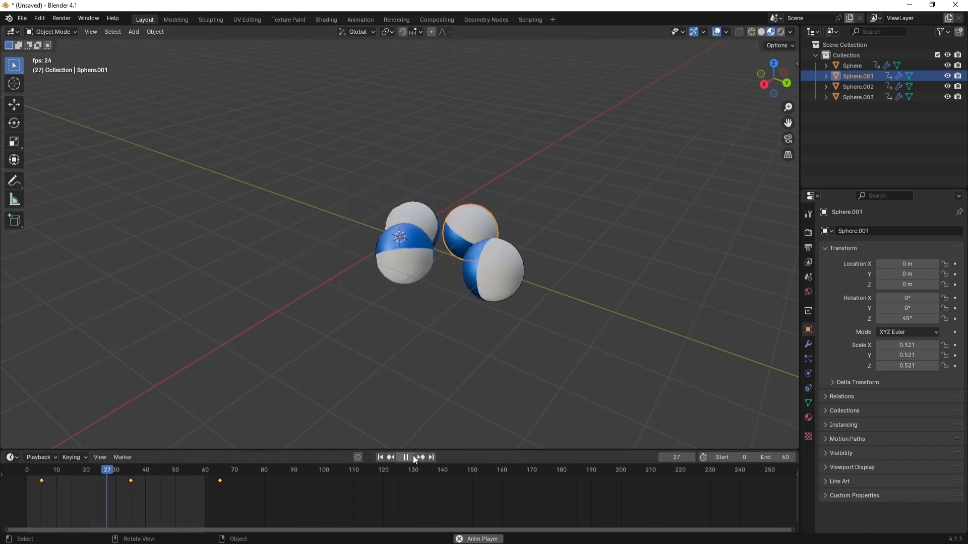
pyautogui.click(406, 457)
pyautogui.scroll(-1, 445, 268)
pyautogui.scroll(2, 445, 268)
pyautogui.scroll(-2, 444, 268)
# Add a camera to the scene and look through it
pyautogui.hotkey('shift', 'a')
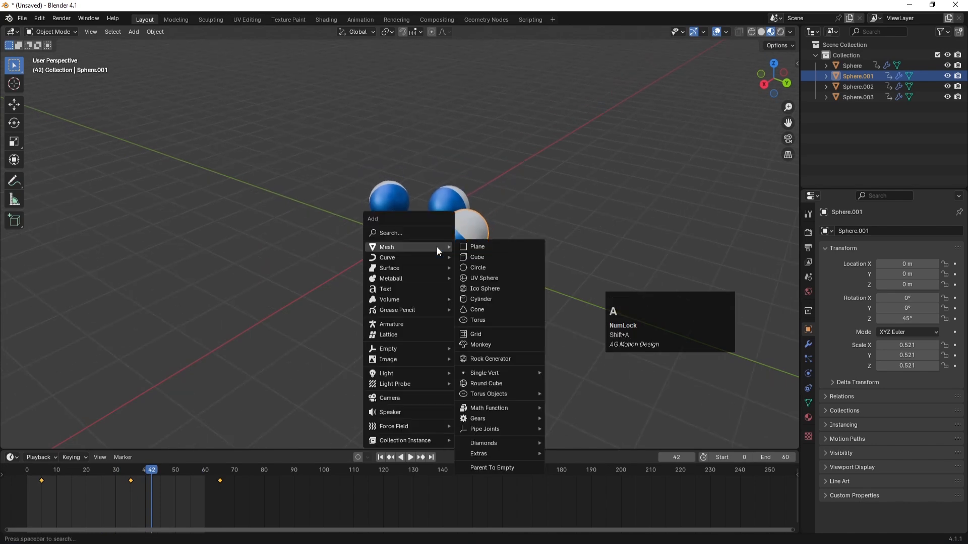
pyautogui.click(388, 399)
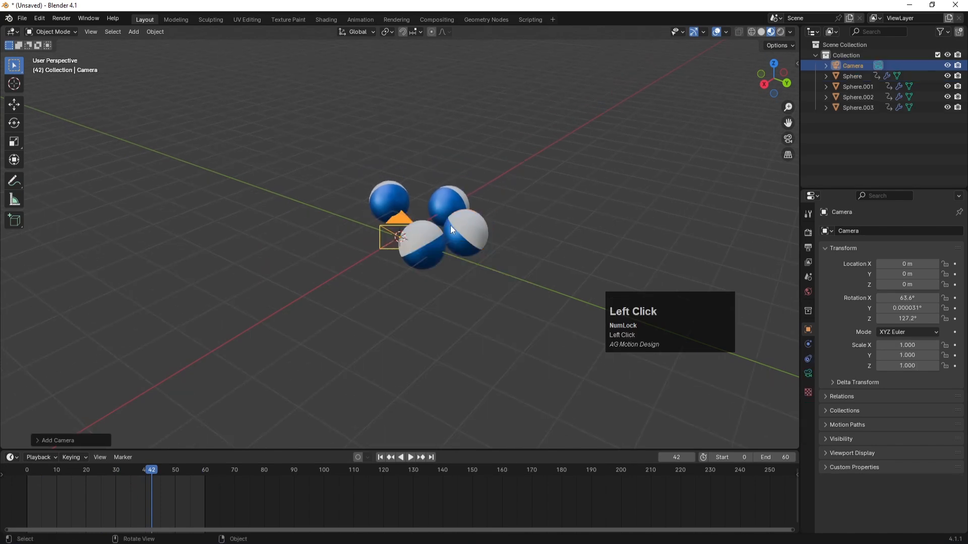
pyautogui.press('KP_0')
# Lock the camera to the view and pull it back until all four spheres fit in the frame
pyautogui.press('n')
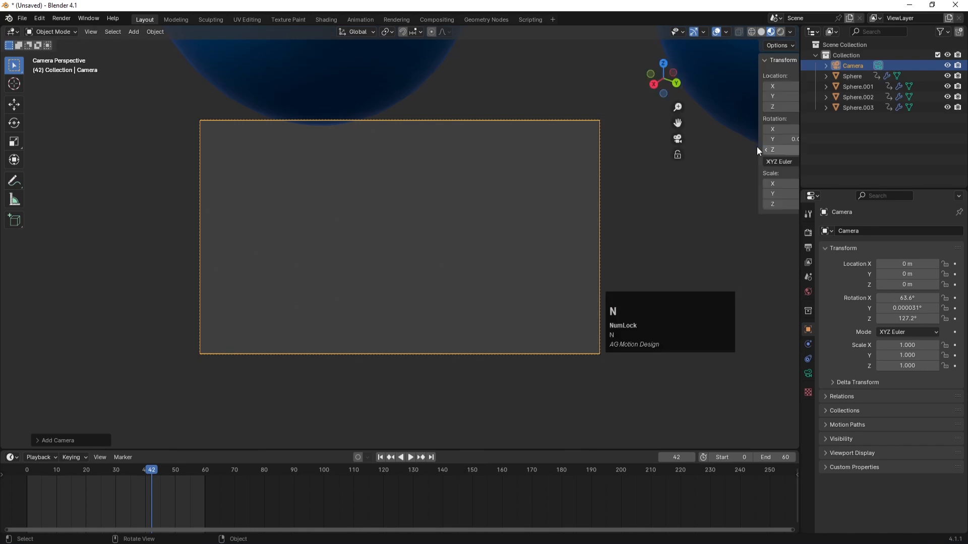
pyautogui.click(792, 114)
pyautogui.click(739, 193)
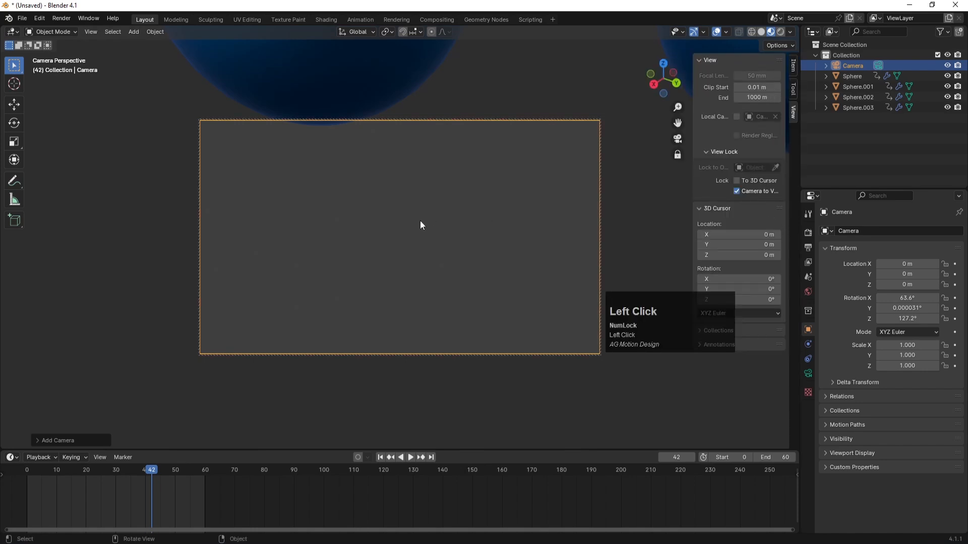
pyautogui.scroll(-10, 419, 222)
pyautogui.scroll(-3, 421, 225)
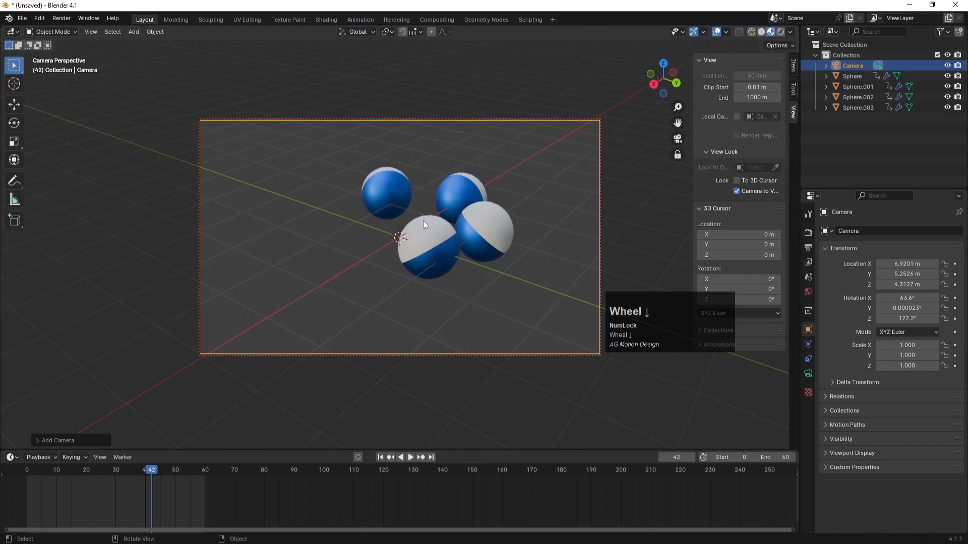
# Set the camera's focal length to 200 mm and move the camera back to reframe the spheres
pyautogui.click(808, 374)
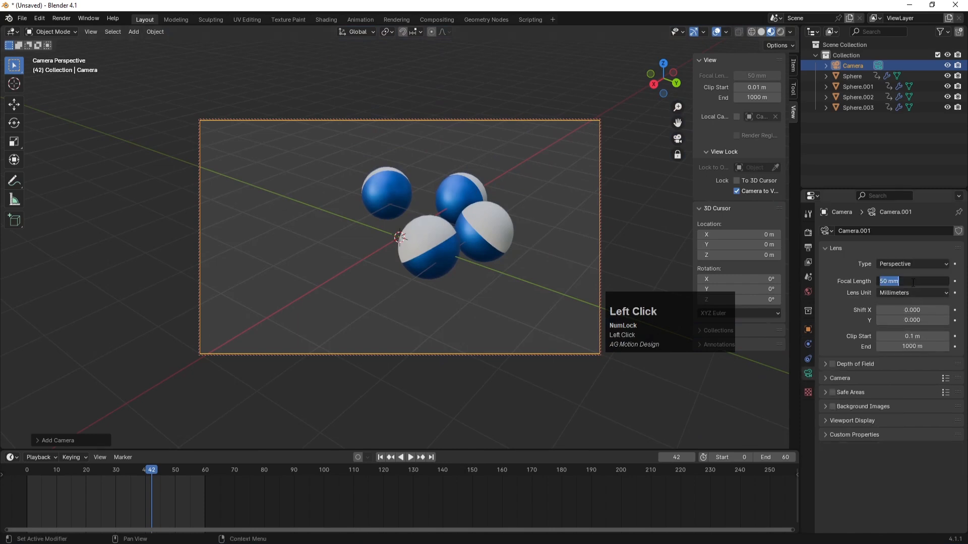
pyautogui.click(913, 281)
pyautogui.write('200')
pyautogui.press('Return')
pyautogui.scroll(-8, 405, 267)
pyautogui.moveTo(420, 231)
pyautogui.keyDown('shift'); pyautogui.mouseDown(button='middle')
pyautogui.moveTo(397, 254)
pyautogui.moveTo(414, 238)
pyautogui.mouseUp(button='middle'); pyautogui.keyUp('shift')
# Play the animation through the camera and move the camera slightly closer to the spheres
pyautogui.click(412, 457)
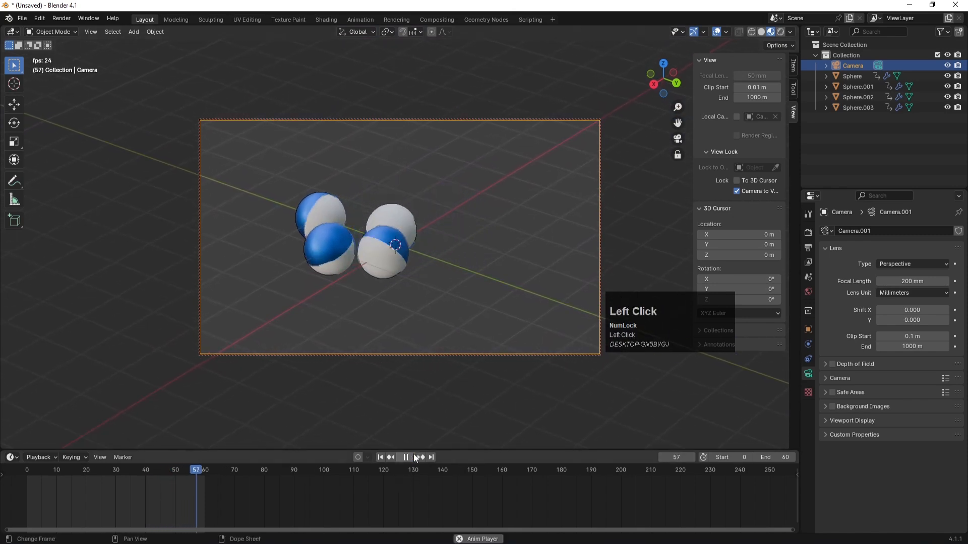
pyautogui.click(415, 457)
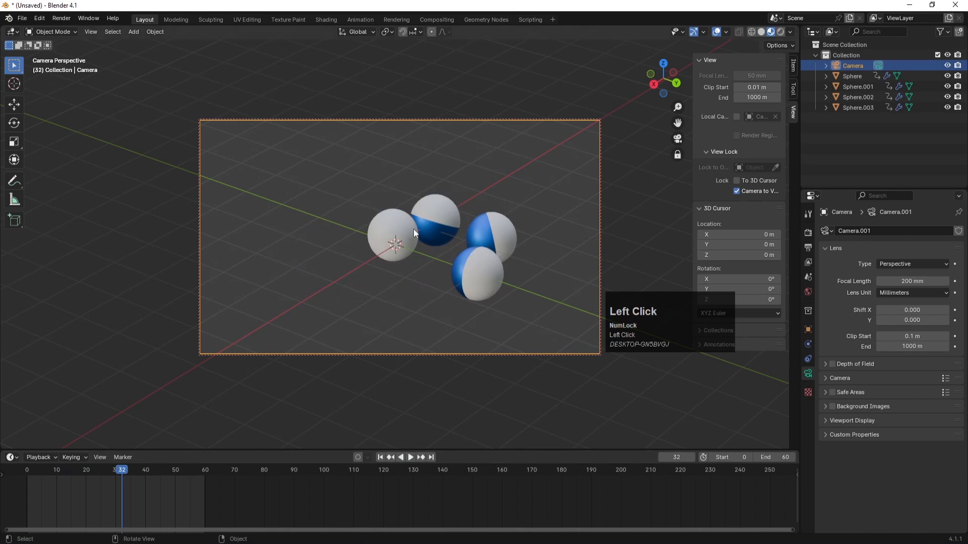
pyautogui.scroll(4, 425, 225)
pyautogui.scroll(-2, 425, 225)
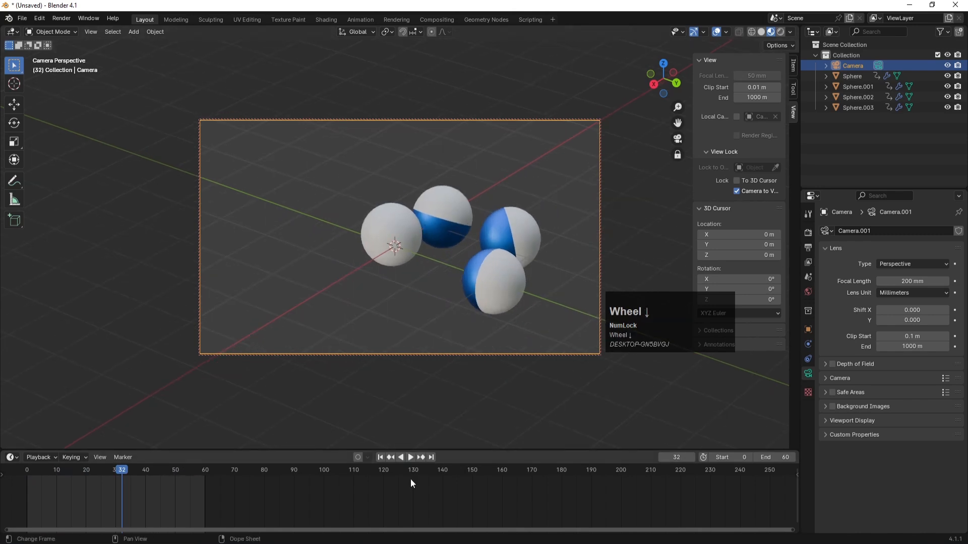
pyautogui.click(411, 457)
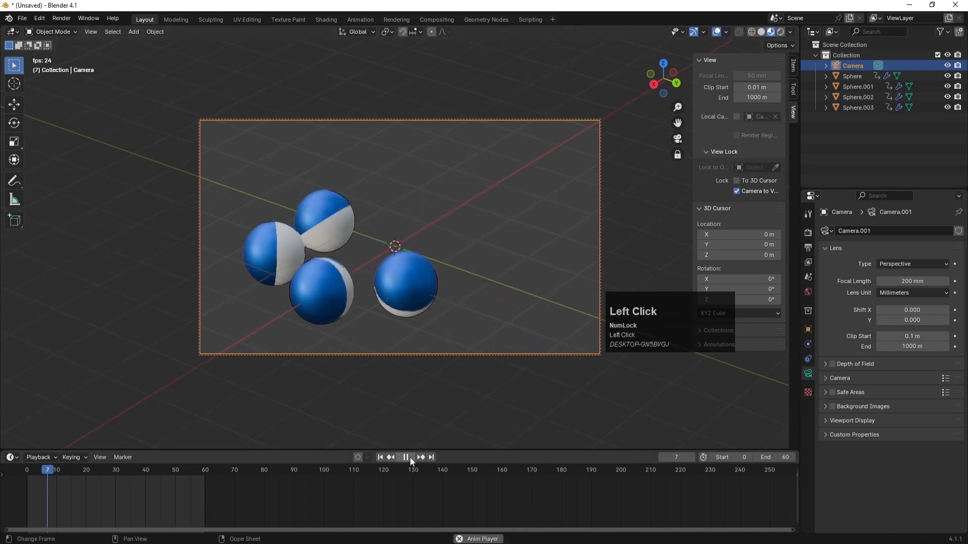
pyautogui.click(410, 458)
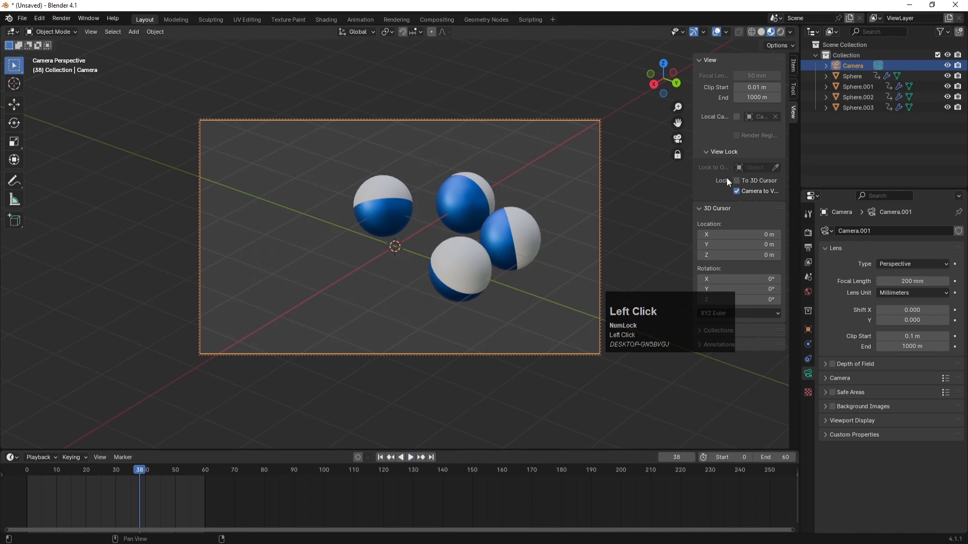
# Enlarge the camera frame in the viewport with Camera to View off, re-enabling the lock and returning to frame 0
pyautogui.scroll(2, 453, 231)
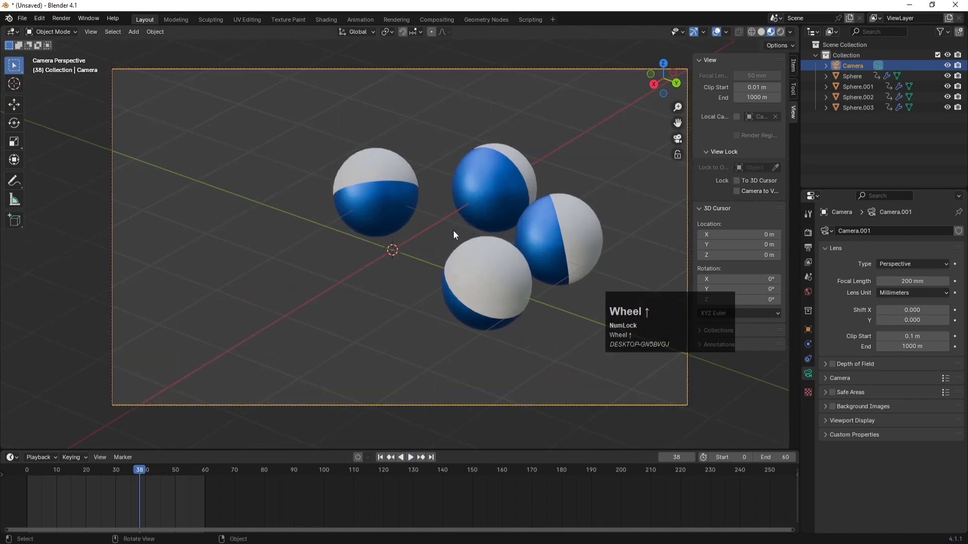
pyautogui.click(737, 191)
pyautogui.click(381, 458)
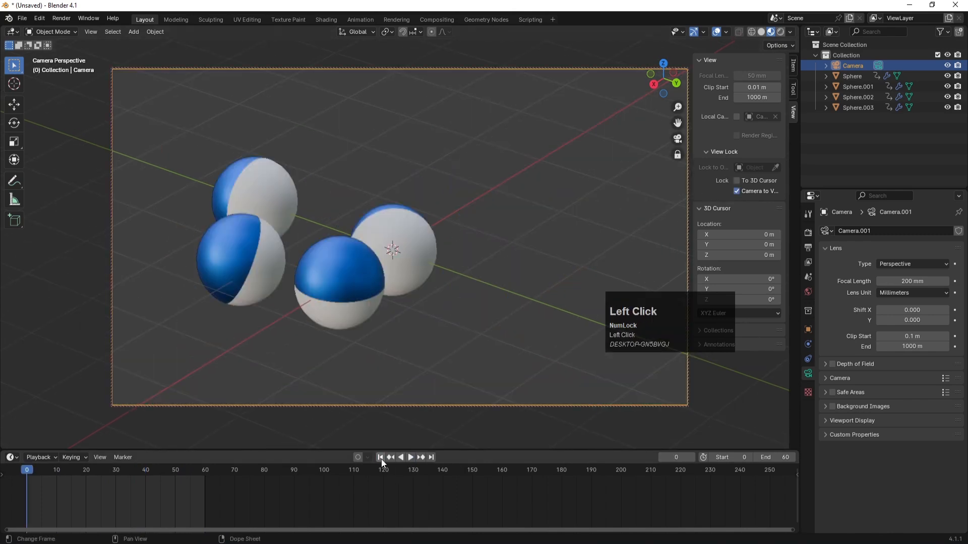
# Add a plane mesh at the world origin and scale it up about 10.6 times as a floor
pyautogui.hotkey('shift', 'a')
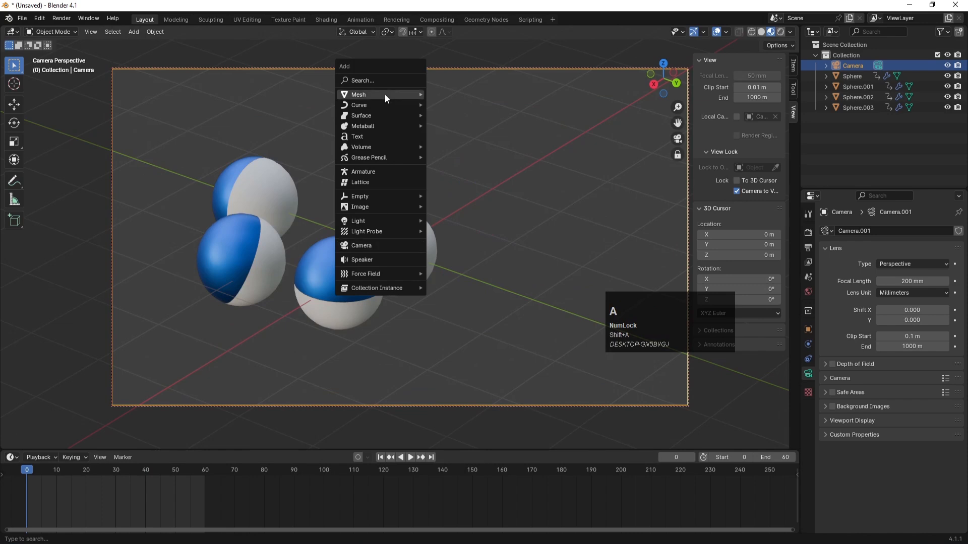
pyautogui.moveTo(382, 91)
pyautogui.click(443, 95)
pyautogui.press('s')
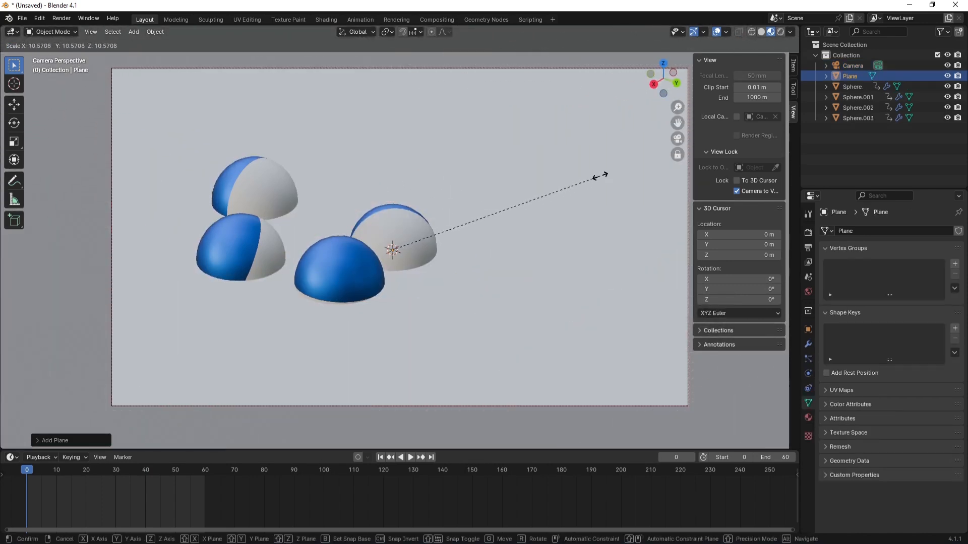
pyautogui.click(517, 228)
# Lower the plane along Z until it touches the undersides of the spheres, fine-tuning its height in front view
pyautogui.press('g')
pyautogui.press('z')
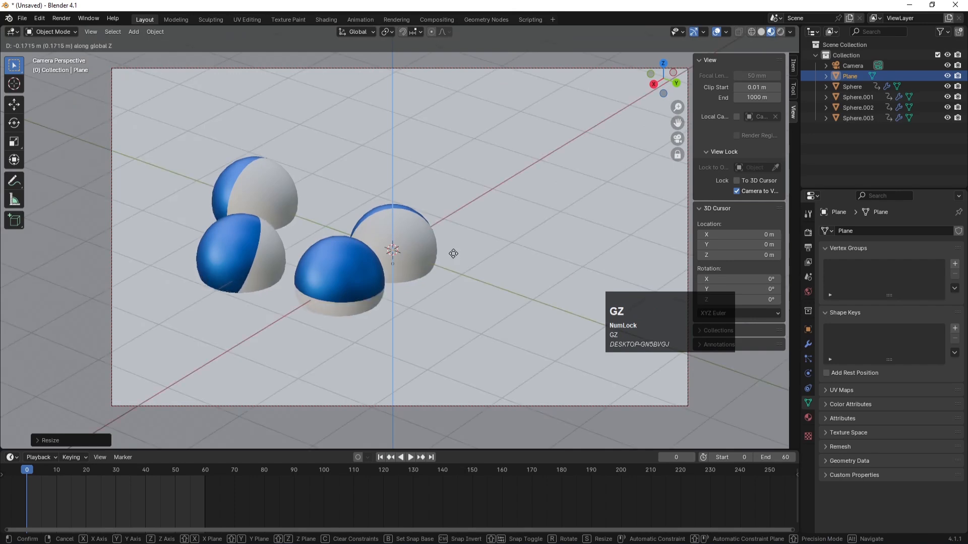
pyautogui.click(455, 279)
pyautogui.press('KP_1')
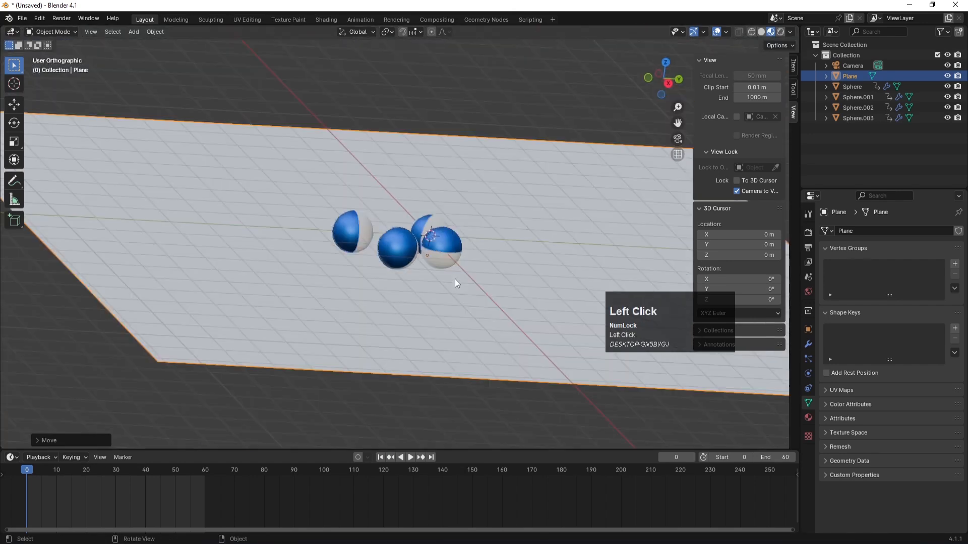
pyautogui.scroll(7, 454, 234)
pyautogui.scroll(1, 454, 238)
pyautogui.press('g')
pyautogui.press('z')
pyautogui.click(482, 246)
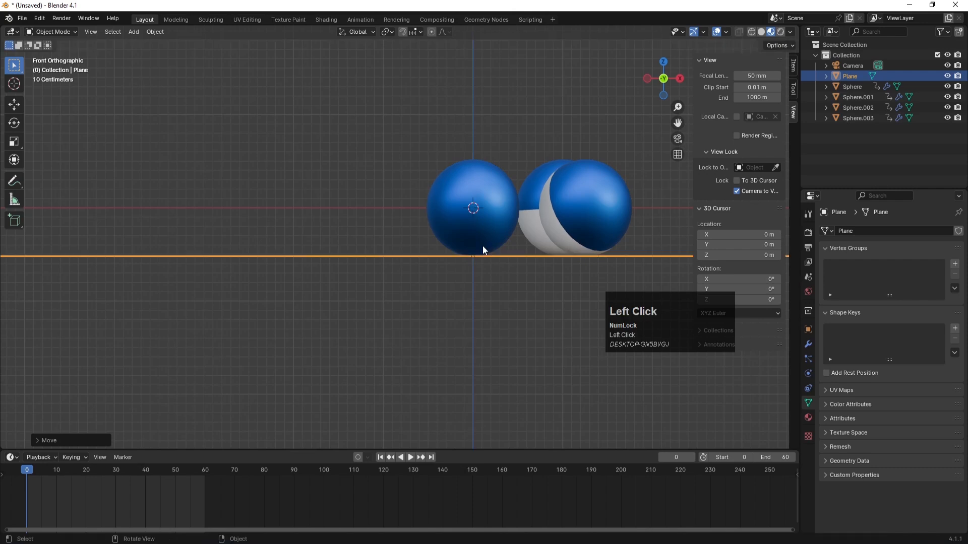
# Add an area light at the origin in top view, using rendered shading, and scale it to over three times its size
pyautogui.scroll(-3, 482, 246)
pyautogui.scroll(-2, 453, 152)
pyautogui.moveTo(452, 153); pyautogui.dragTo(453, 200, button='middle')
pyautogui.scroll(-3, 454, 200)
pyautogui.press('KP_7')
pyautogui.hotkey('shift', 'a')
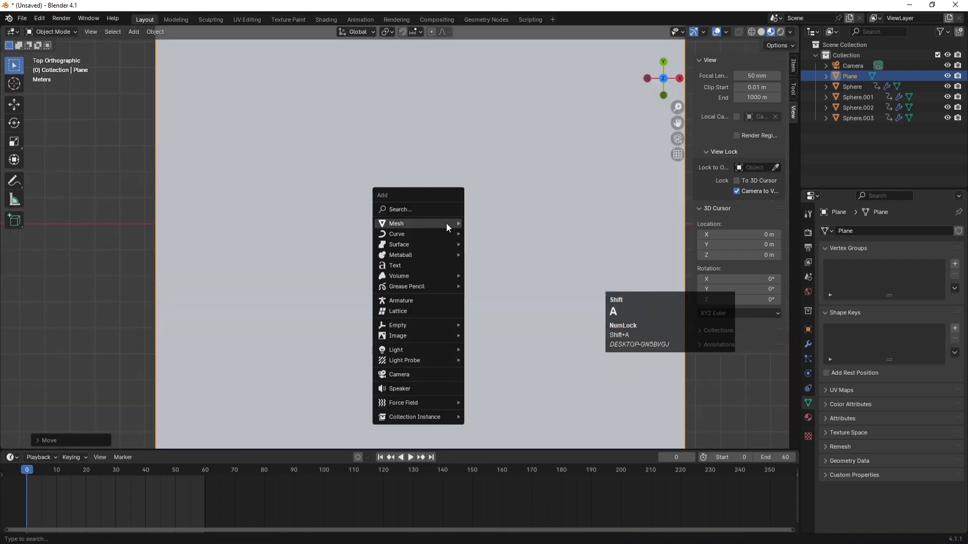
pyautogui.moveTo(399, 353)
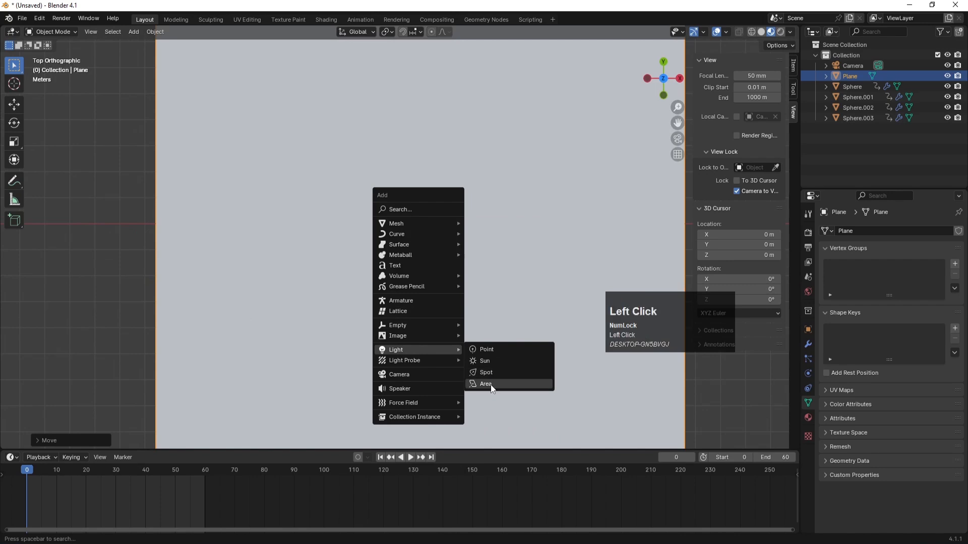
pyautogui.click(491, 385)
pyautogui.press('z')
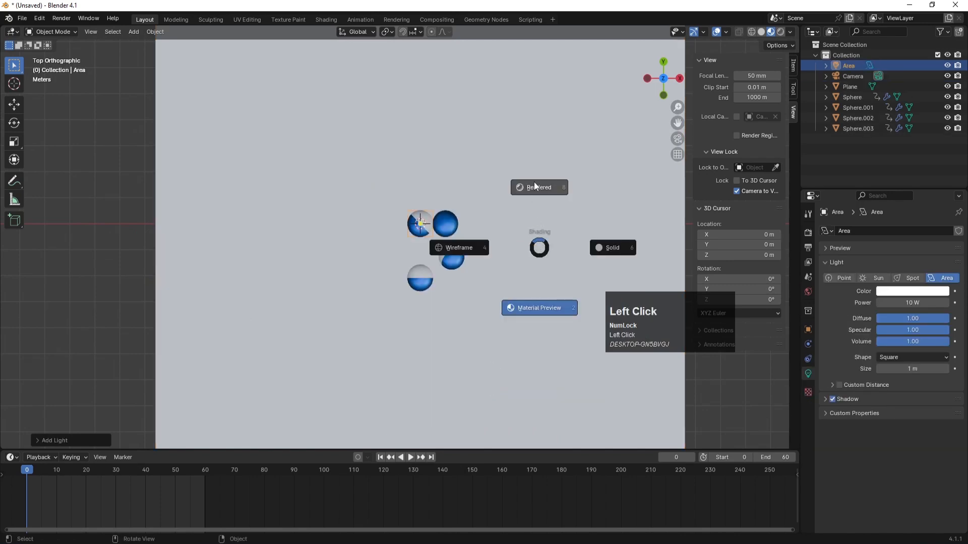
pyautogui.click(534, 183)
pyautogui.press('s')
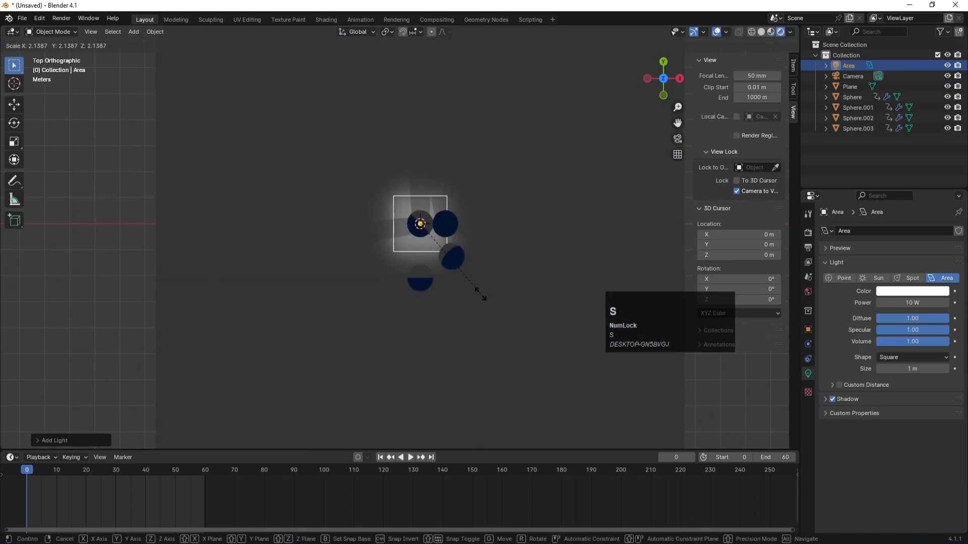
pyautogui.click(516, 330)
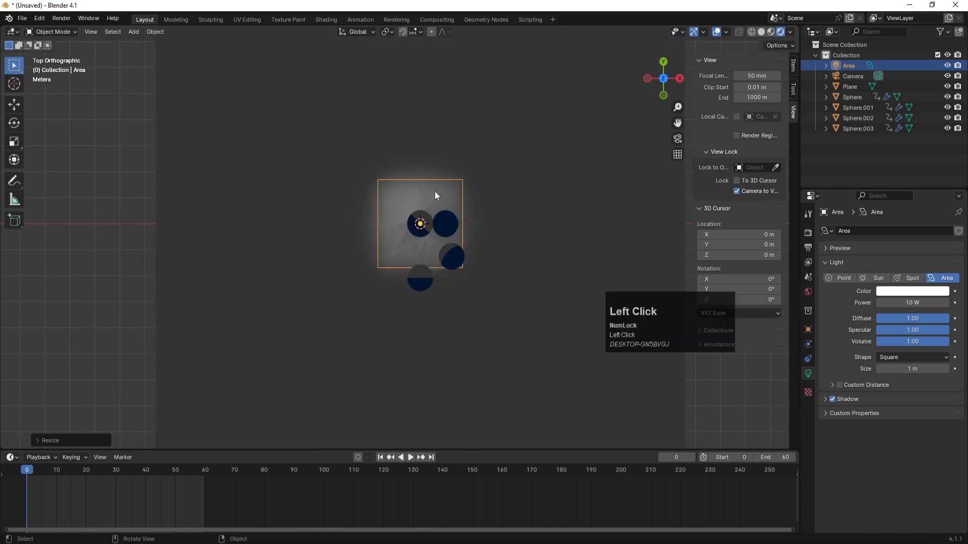
# Move the area light about 5.1 m along X and -4.6 m along Y, and rotate it about 39° in top view
pyautogui.press('g')
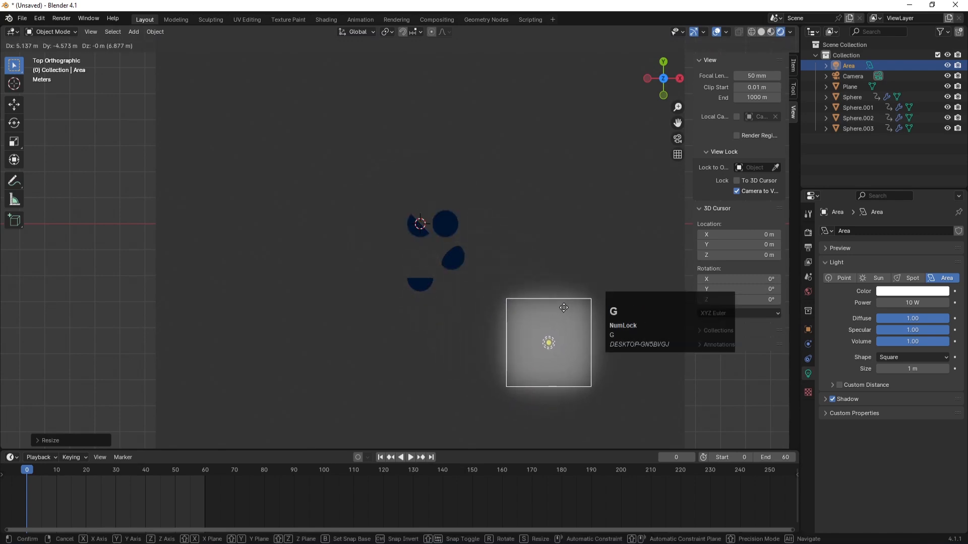
pyautogui.click(568, 316)
pyautogui.press('r')
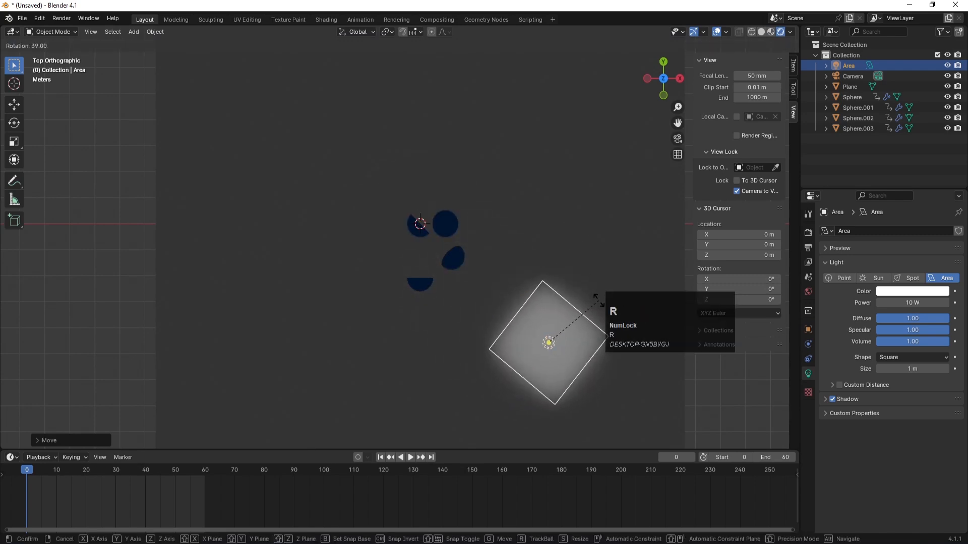
pyautogui.click(598, 301)
# In front view, tilt the area light toward the spheres and raise it about 4.2 m along Z
pyautogui.press('KP_1')
pyautogui.press('r')
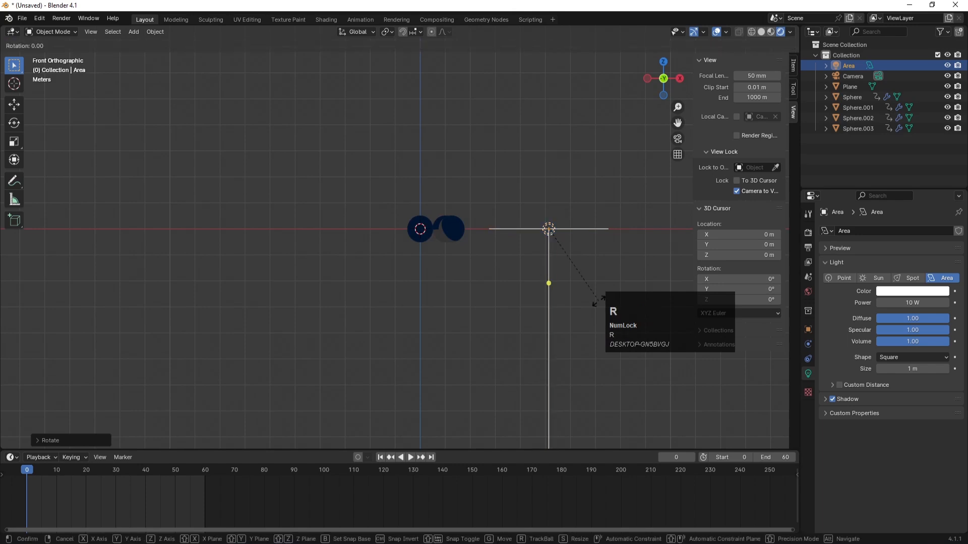
pyautogui.click(526, 314)
pyautogui.press('g')
pyautogui.press('z')
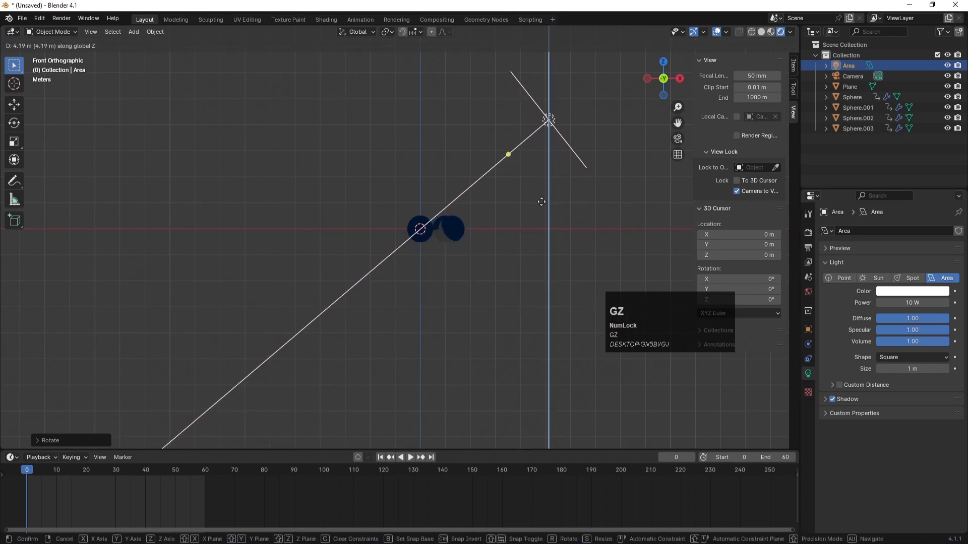
pyautogui.click(542, 202)
# In top view, rotate the area light so its beam points at the group of spheres
pyautogui.press('KP_7')
pyautogui.press('r')
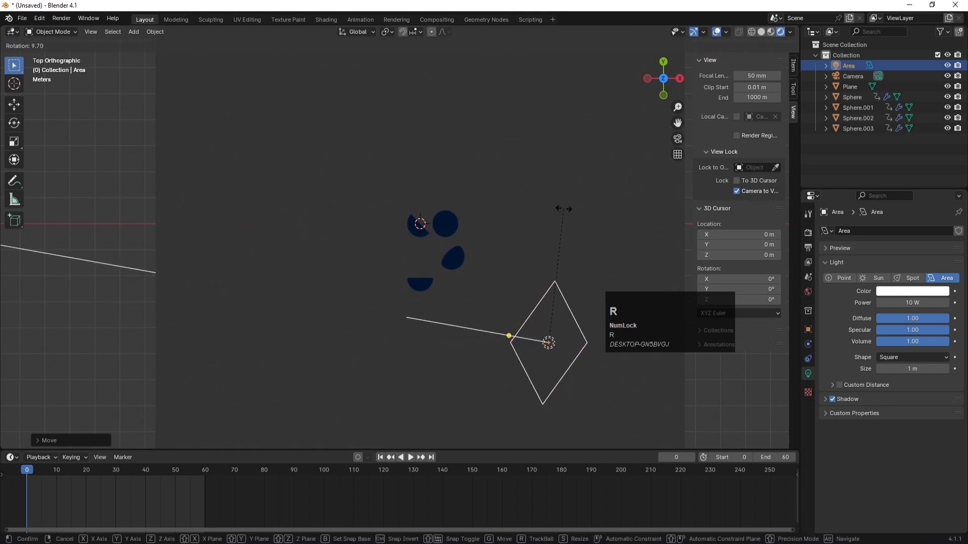
pyautogui.click(604, 268)
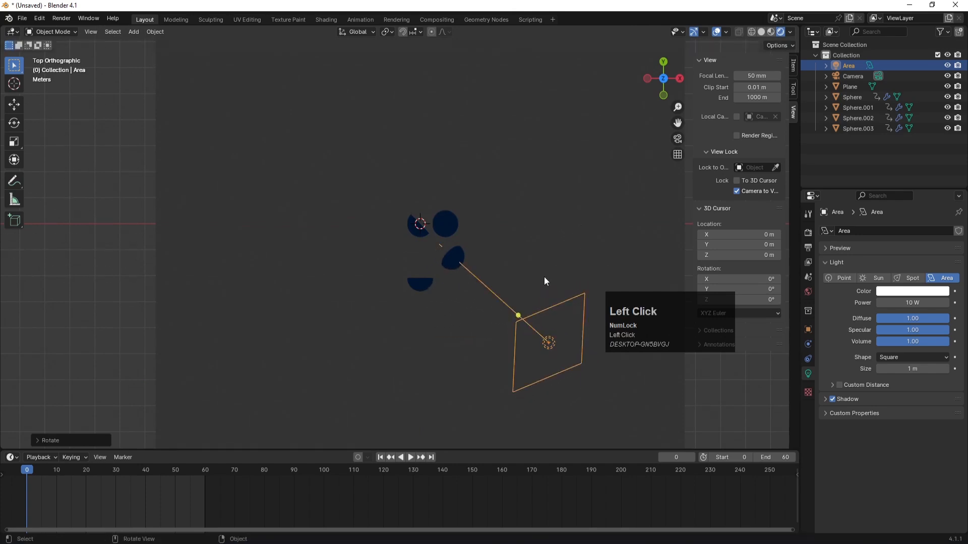
# Set the area light's power to 2000 W and check the lighting through the camera
pyautogui.press('Num_Lock')
pyautogui.click(916, 301)
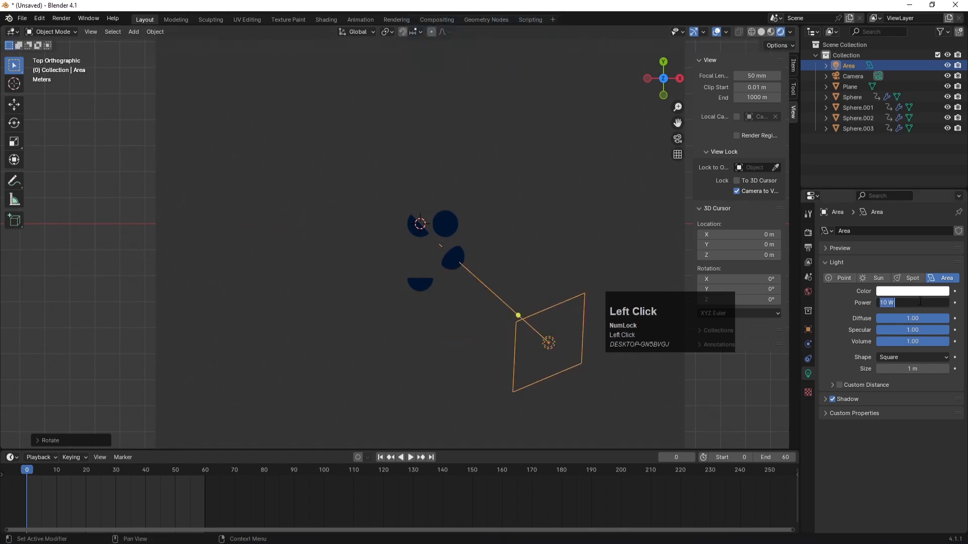
pyautogui.write('2000')
pyautogui.press('Return')
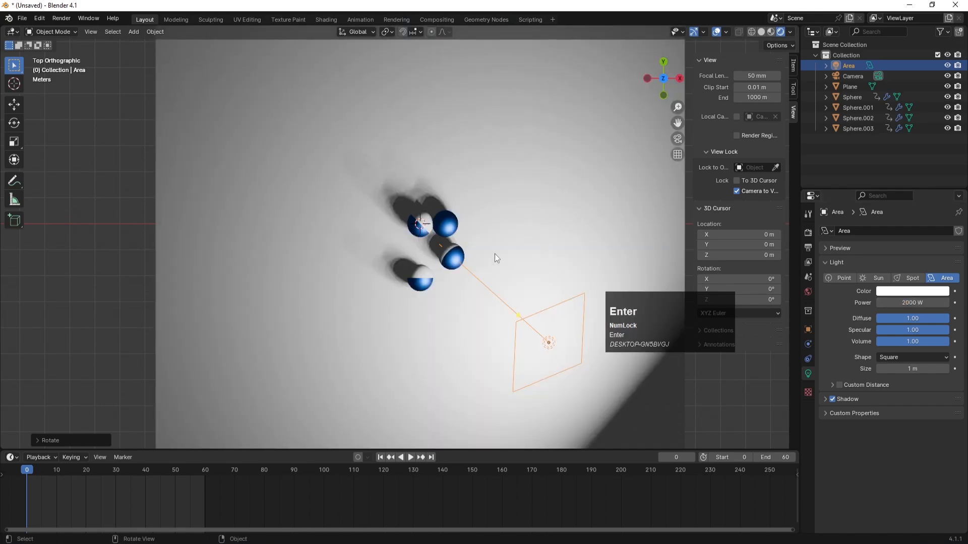
pyautogui.press('KP_0')
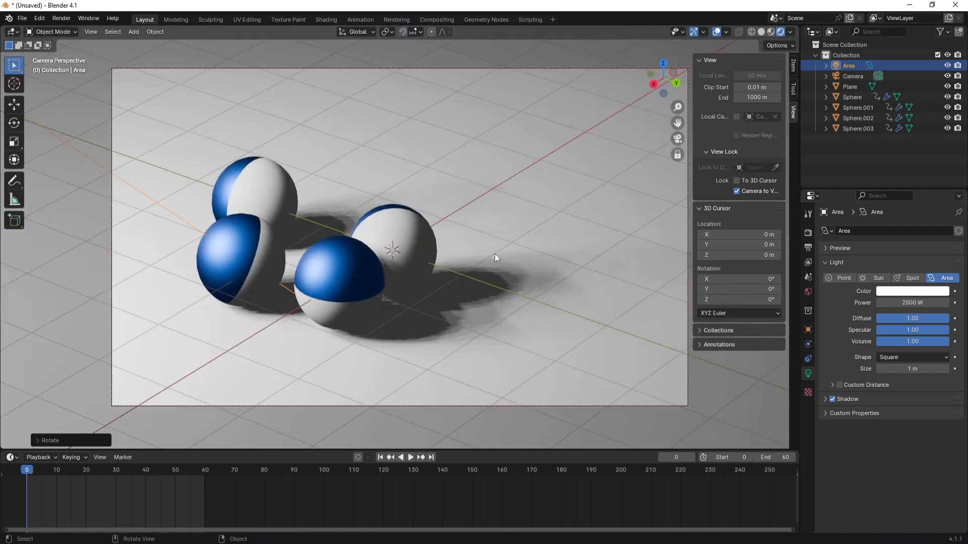
# Duplicate the area light to the opposite side of the spheres in top view and rotate the copy to face them
pyautogui.press('KP_7')
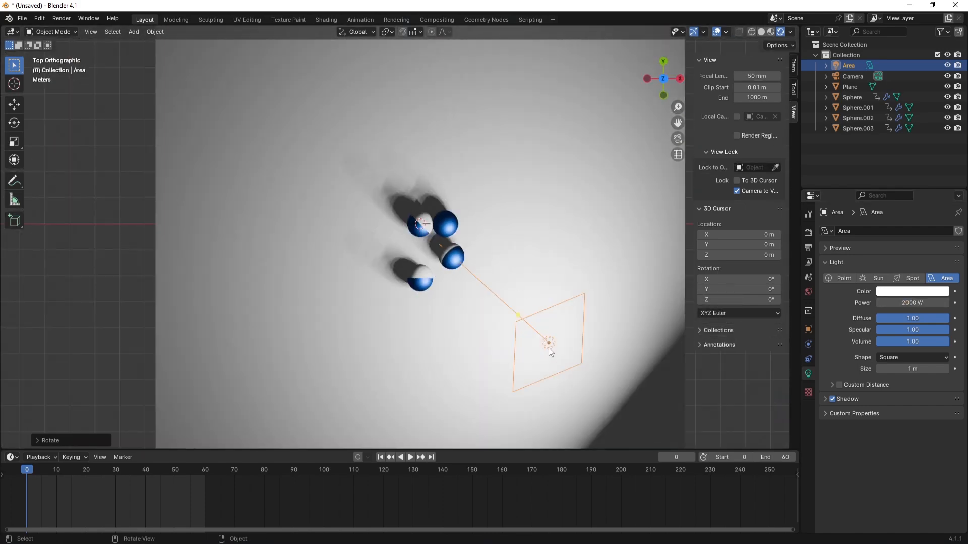
pyautogui.hotkey('shift', 'd')
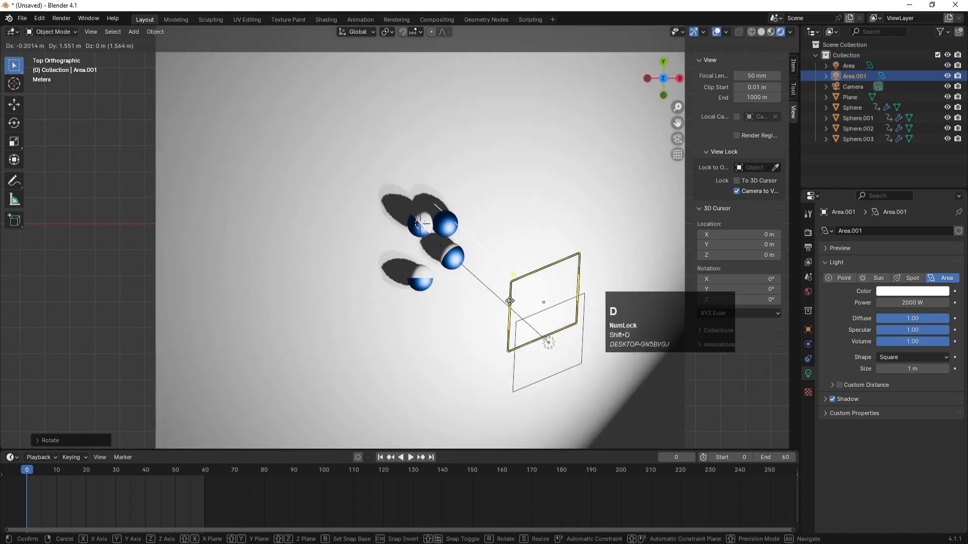
pyautogui.click(285, 128)
pyautogui.press('r')
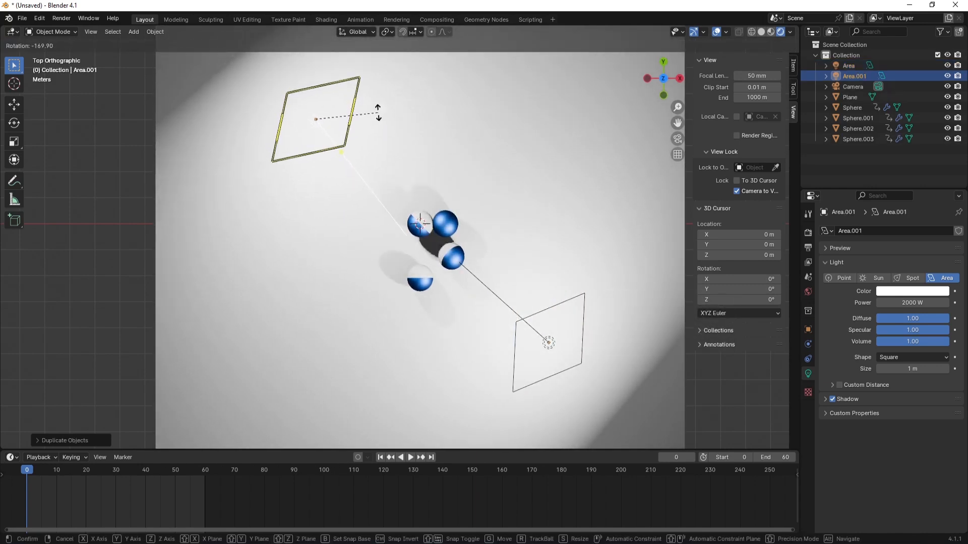
pyautogui.click(386, 102)
pyautogui.press('KP_0')
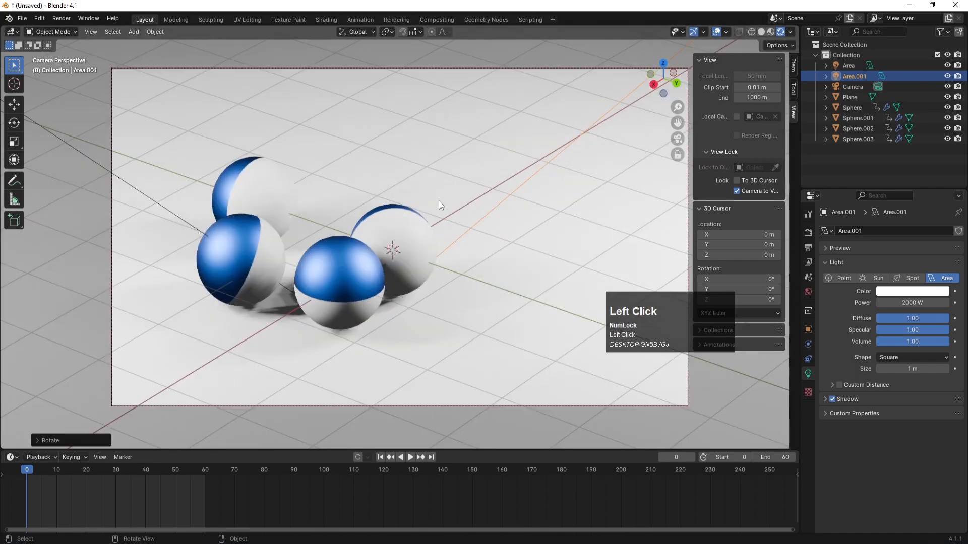
# Switch the render engine to Cycles and enable viewport denoising
pyautogui.click(809, 232)
pyautogui.click(903, 232)
pyautogui.click(890, 265)
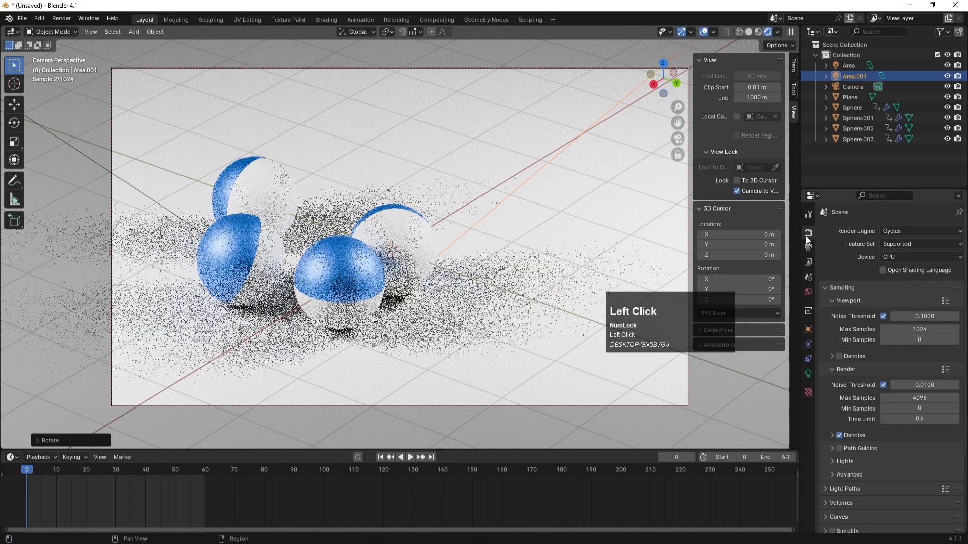
pyautogui.click(839, 356)
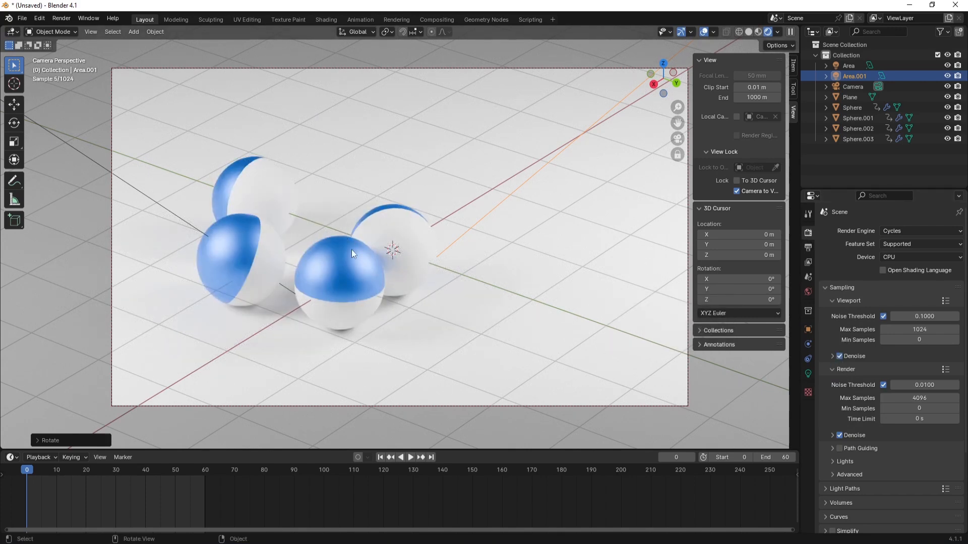
# Preview the animation in the Cycles viewport, stop it and return to frame 0
pyautogui.click(412, 459)
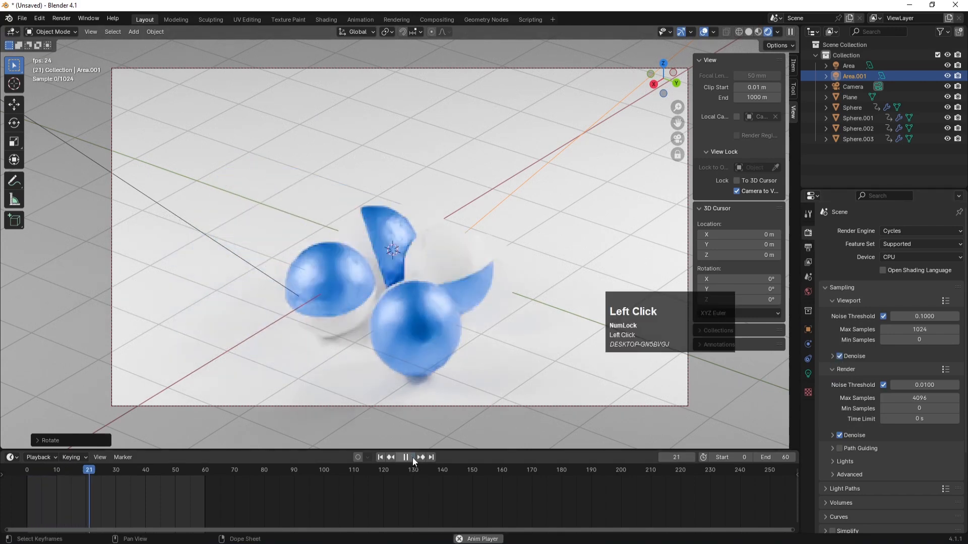
pyautogui.click(413, 457)
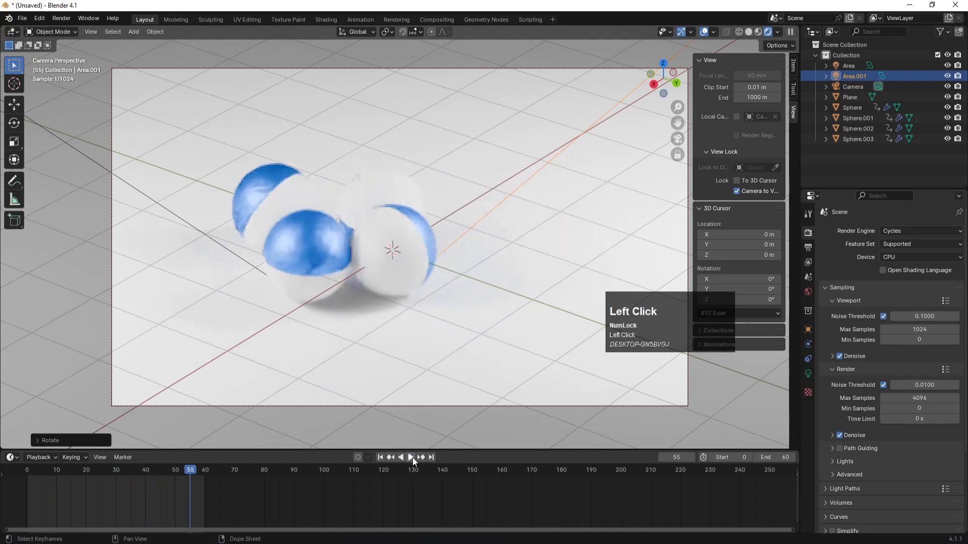
pyautogui.click(380, 457)
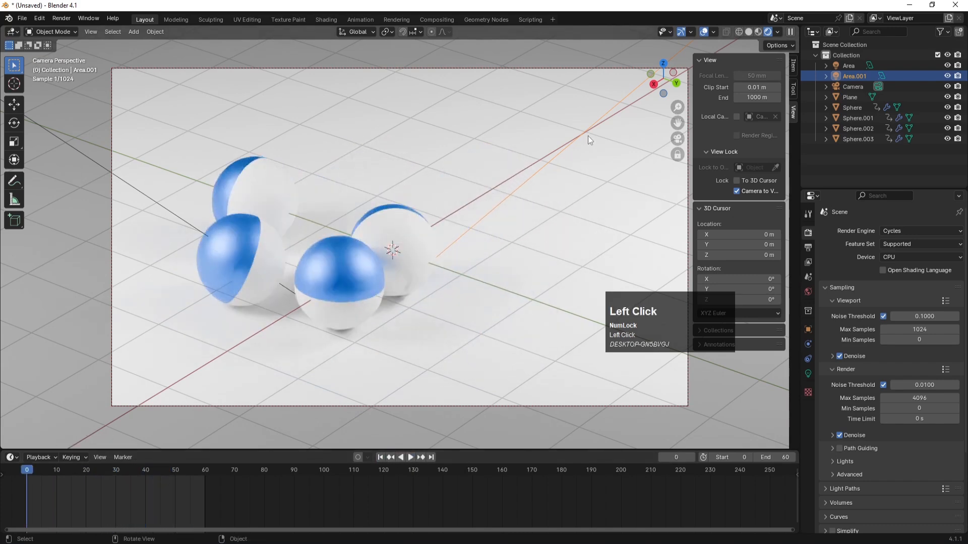
# Set the power of the original area light to 1000 W
pyautogui.press('KP_7')
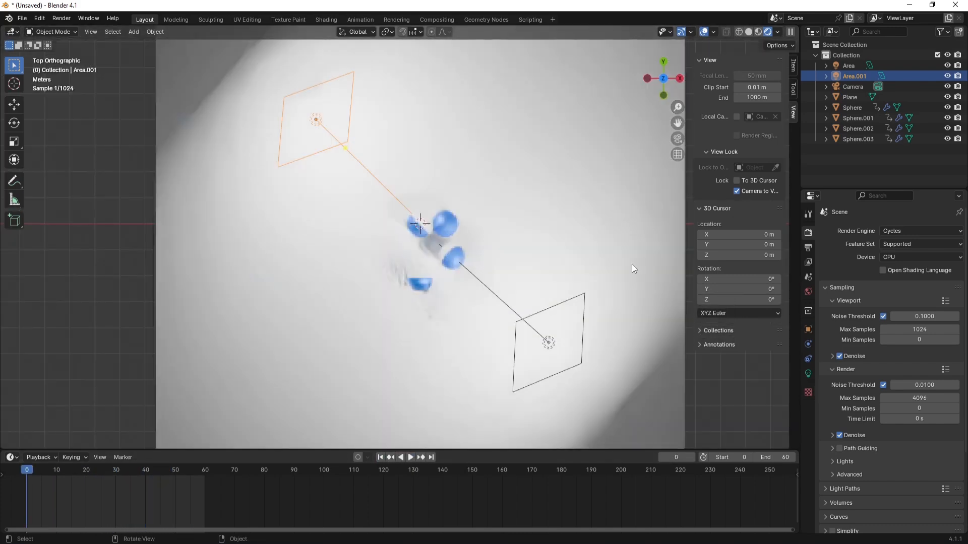
pyautogui.click(546, 353)
pyautogui.click(808, 374)
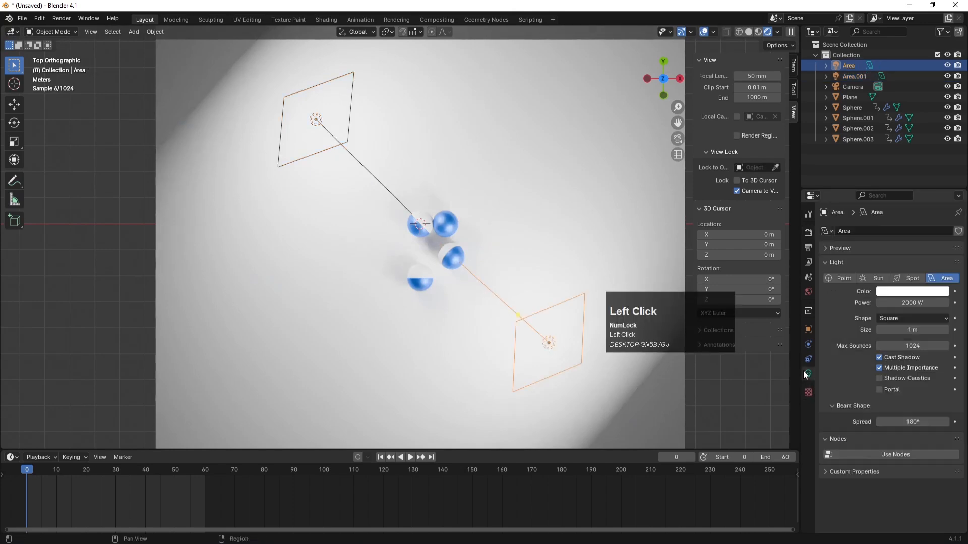
pyautogui.click(910, 302)
pyautogui.write('1000')
pyautogui.press('Return')
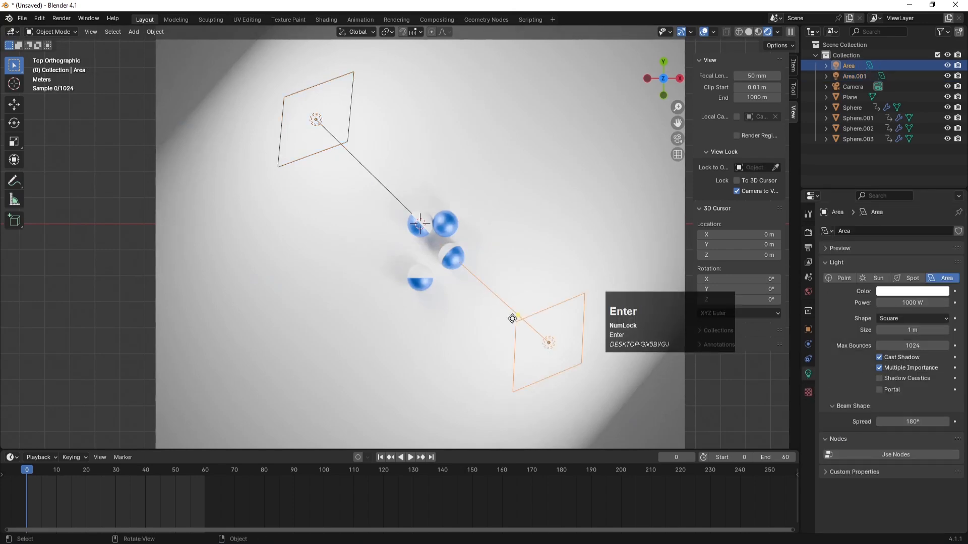
# Play the animation through the camera to check the new lighting, stop it and return to top view
pyautogui.press('KP_0')
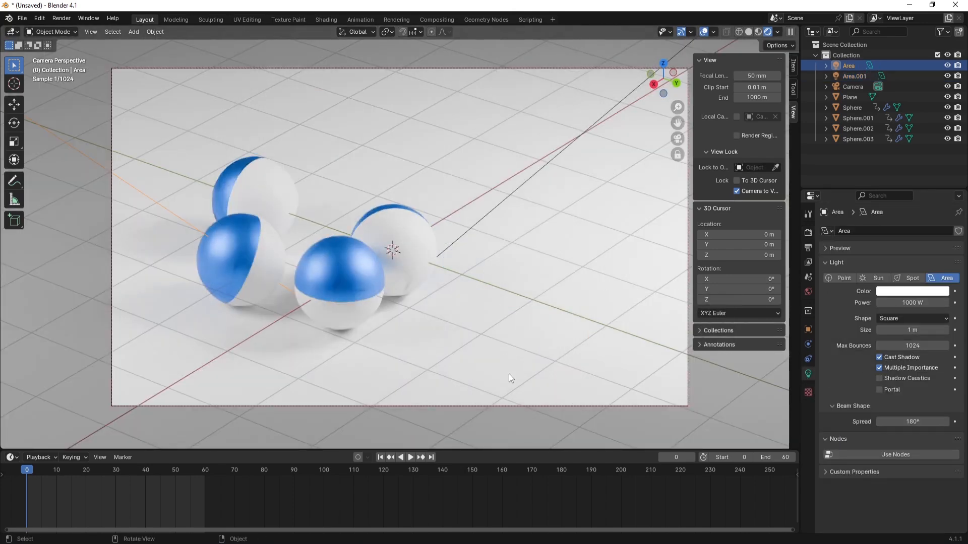
pyautogui.click(411, 457)
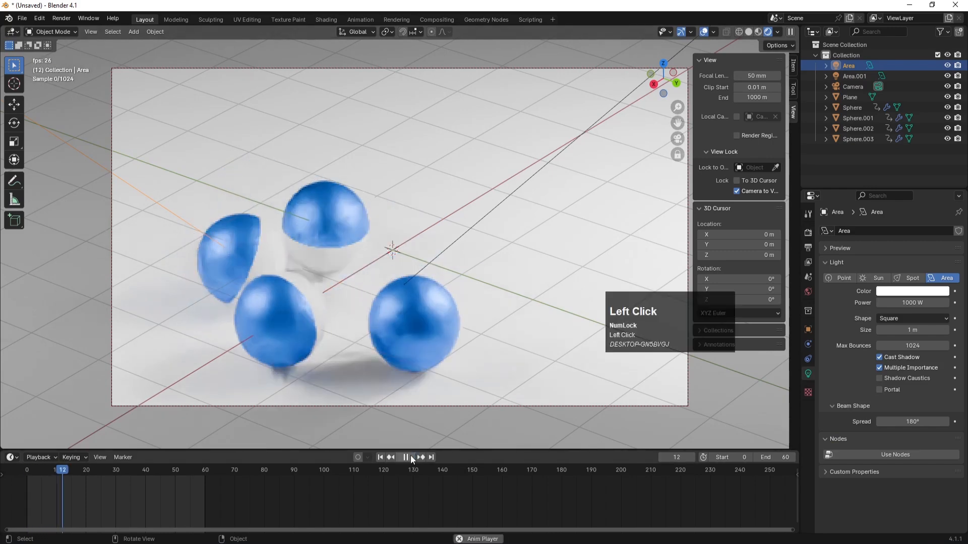
pyautogui.click(410, 457)
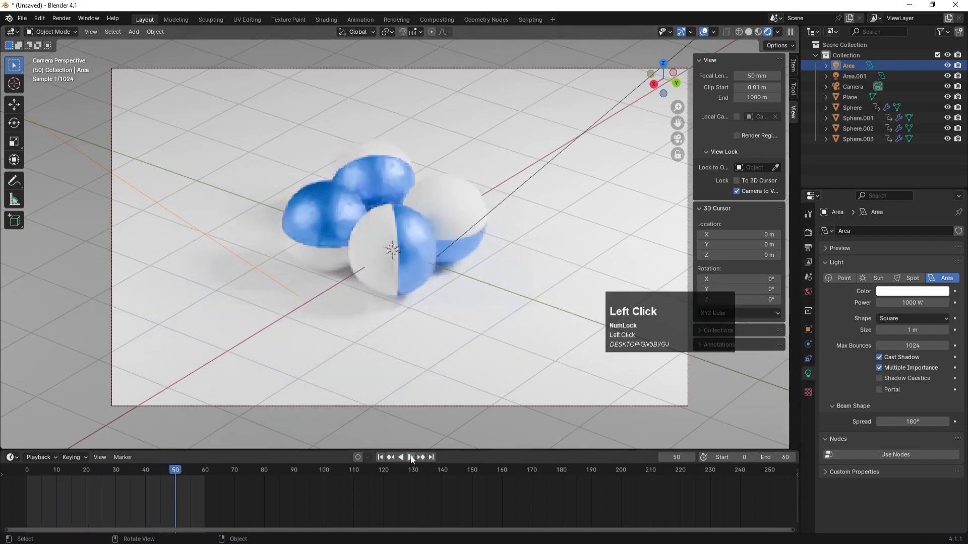
pyautogui.press('KP_7')
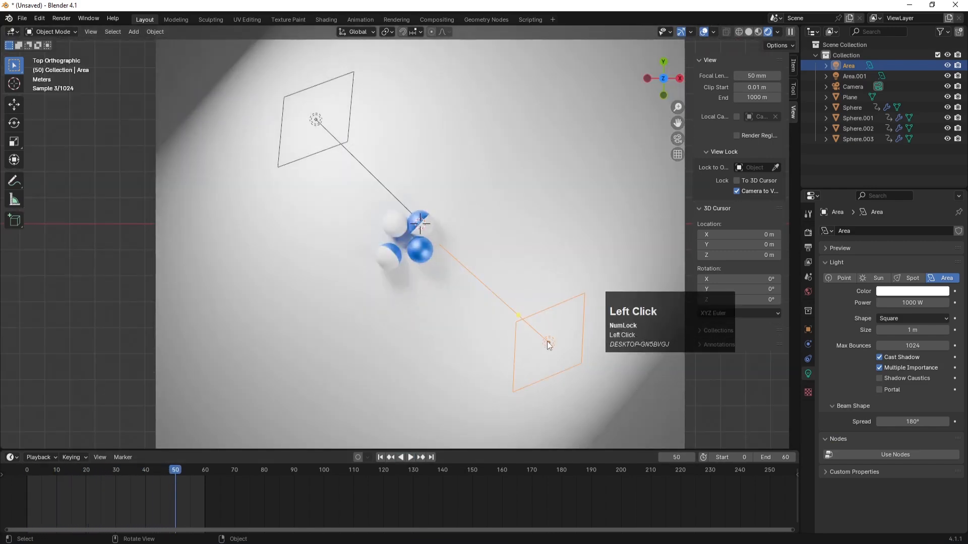
# Duplicate the selected area light to the spheres' negative X, negative Y side, rotate it to aim at them and adjust its position
pyautogui.hotkey('shift', 'd')
pyautogui.click(336, 361)
pyautogui.press('r')
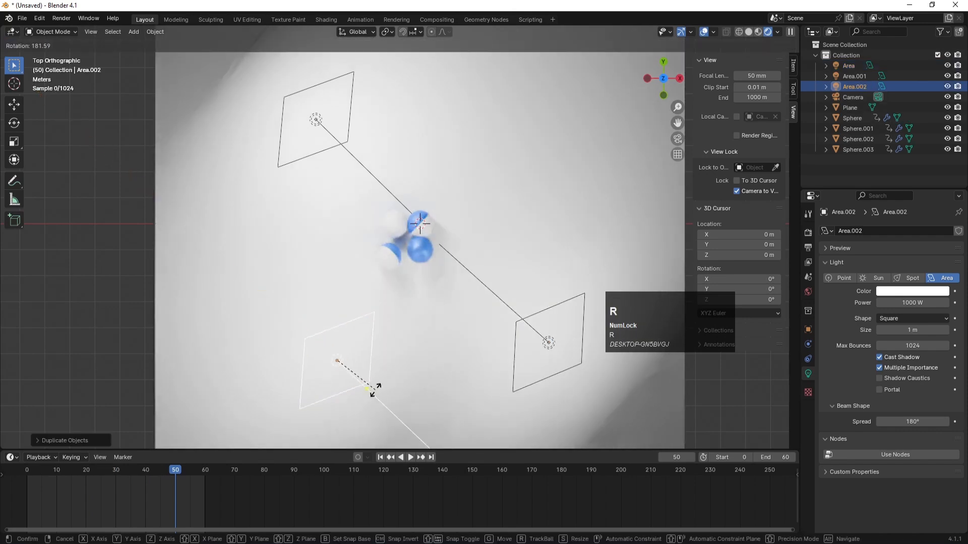
pyautogui.click(392, 276)
pyautogui.press('g')
pyautogui.click(368, 274)
# Play the animation through the camera to check the three-light setup, and stop it
pyautogui.press('KP_0')
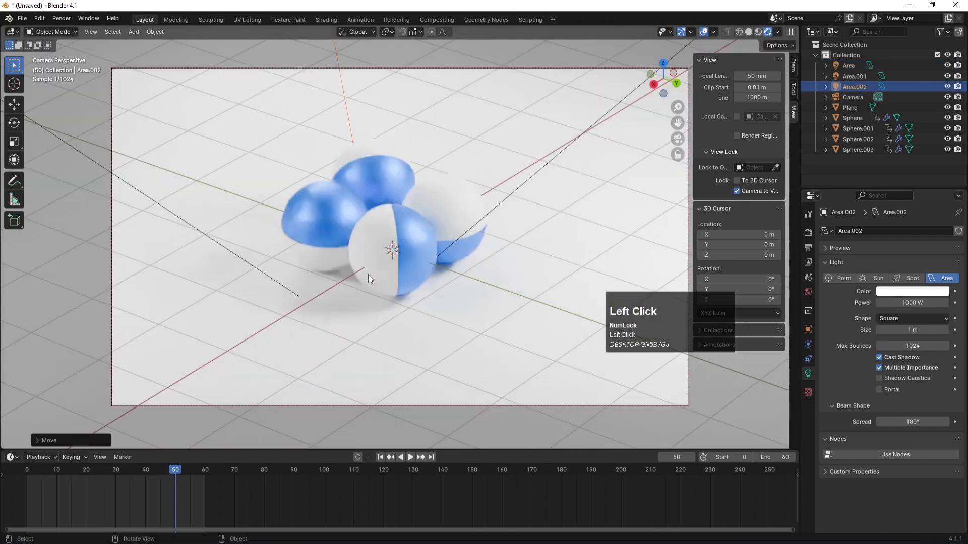
pyautogui.click(412, 457)
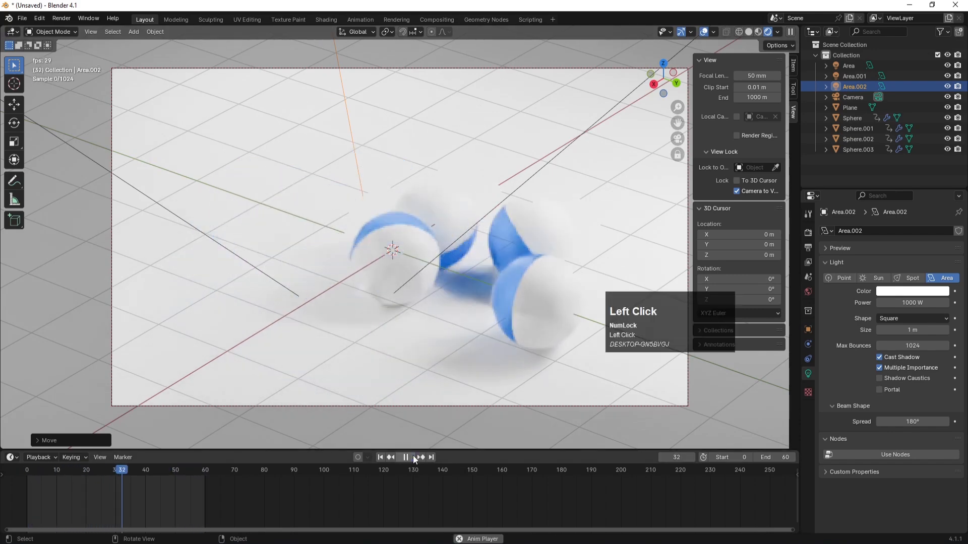
pyautogui.click(413, 457)
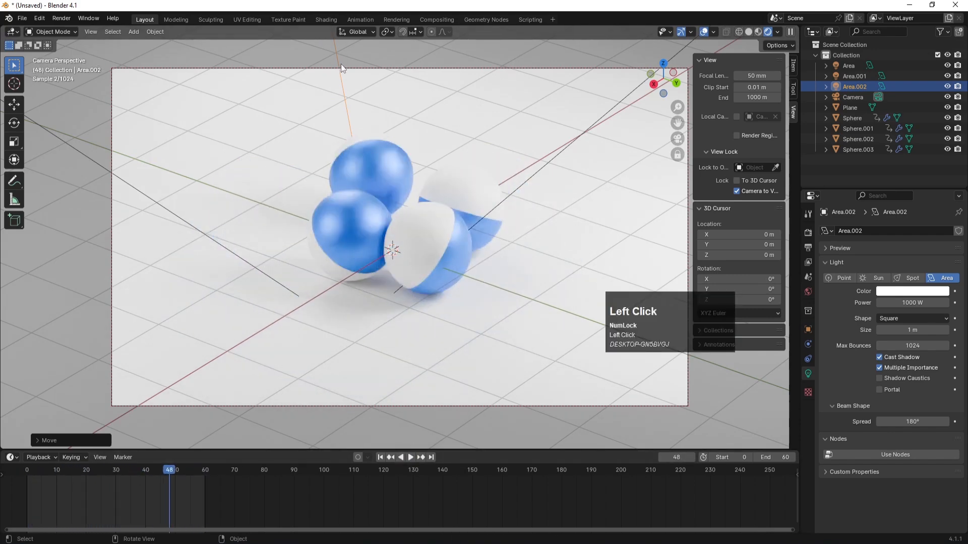
# Set the color of the newly duplicated area light to saturated blue and that of the original area light to red
pyautogui.click(884, 293)
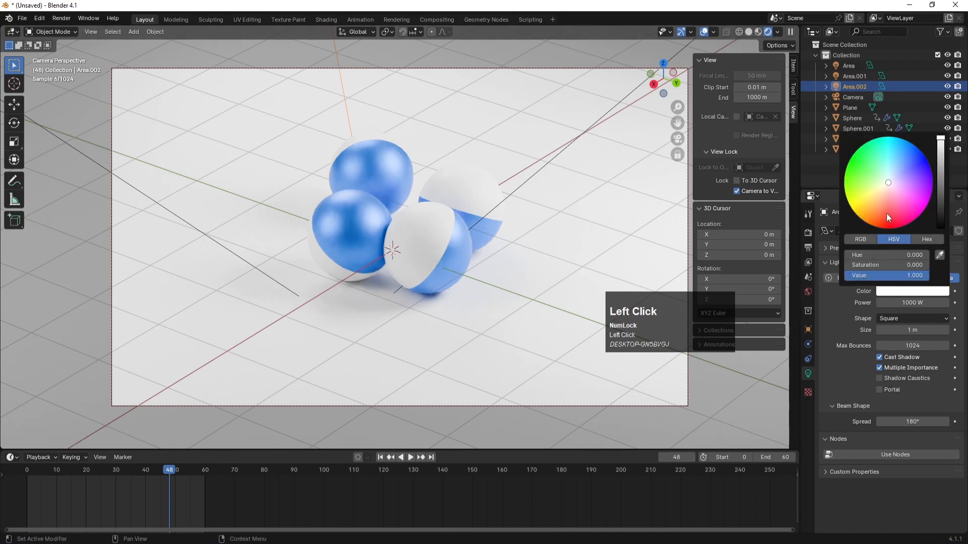
pyautogui.click(907, 140)
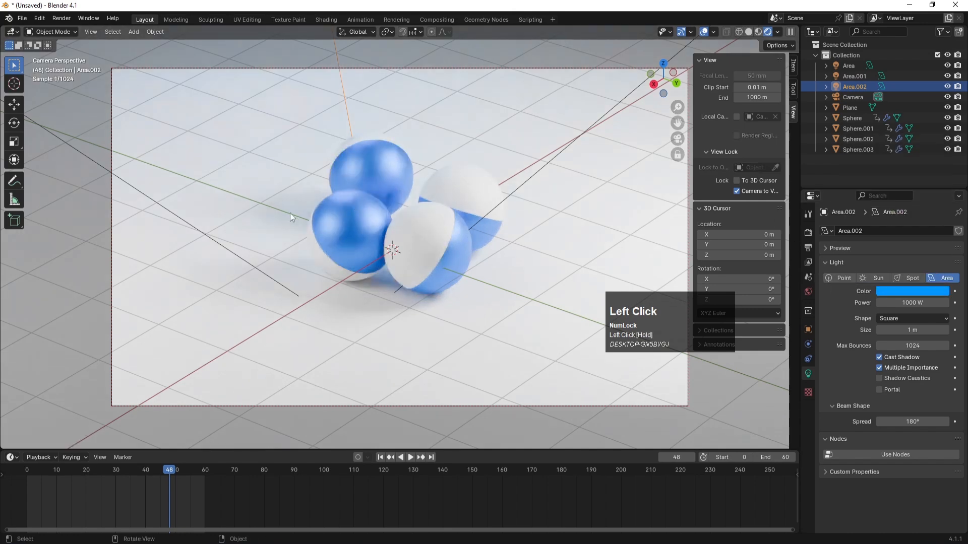
pyautogui.click(180, 216)
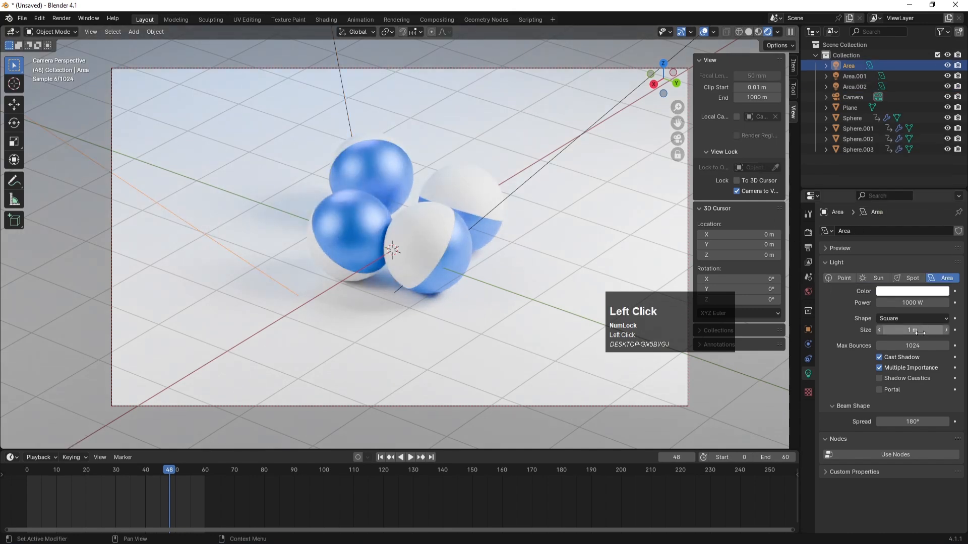
pyautogui.click(918, 294)
pyautogui.moveTo(888, 191)
pyautogui.mouseDown()
pyautogui.moveTo(858, 218)
pyautogui.moveTo(853, 211)
pyautogui.moveTo(883, 228)
pyautogui.mouseUp()
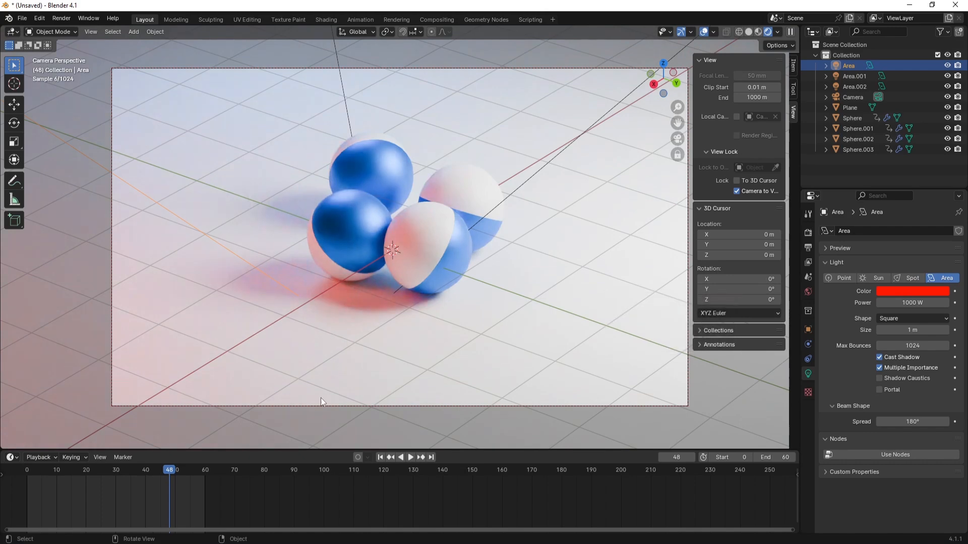
# Play the animation through the camera to check the colored lighting
pyautogui.click(409, 458)
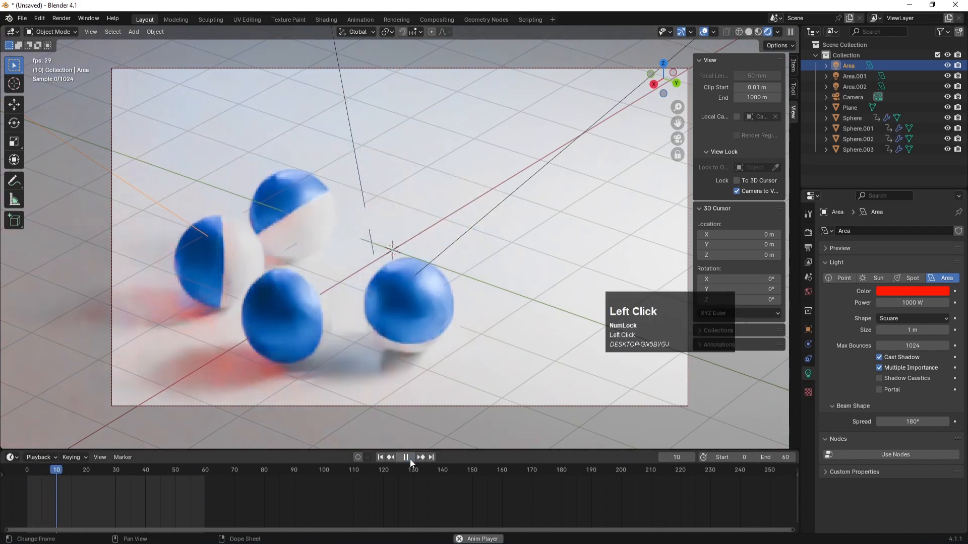